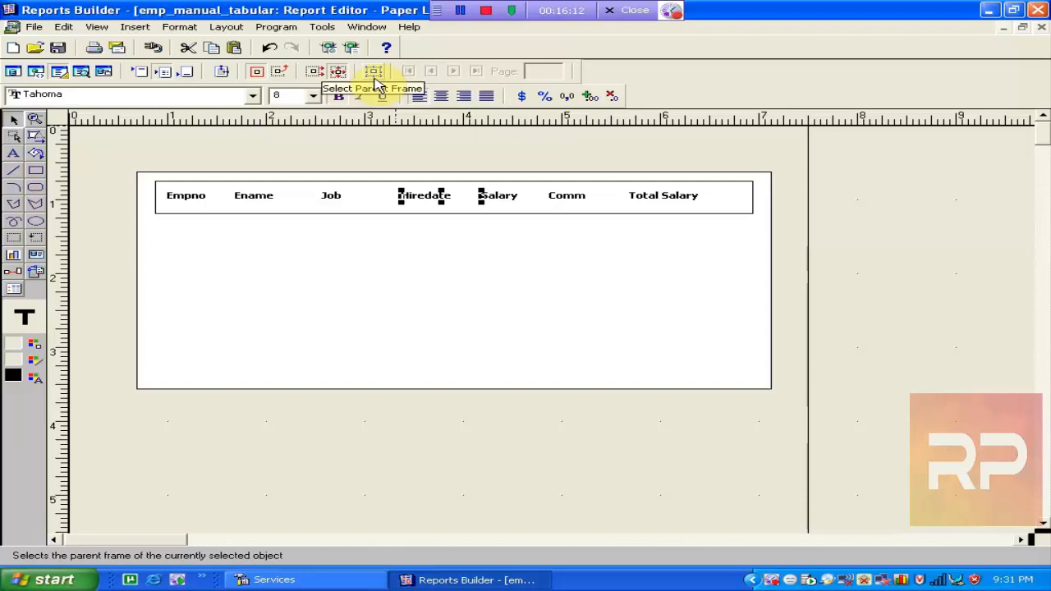
Select the parent frame that encloses the column headings and fill it with light grey
{"action": "left_click", "coordinate": [376, 82]}
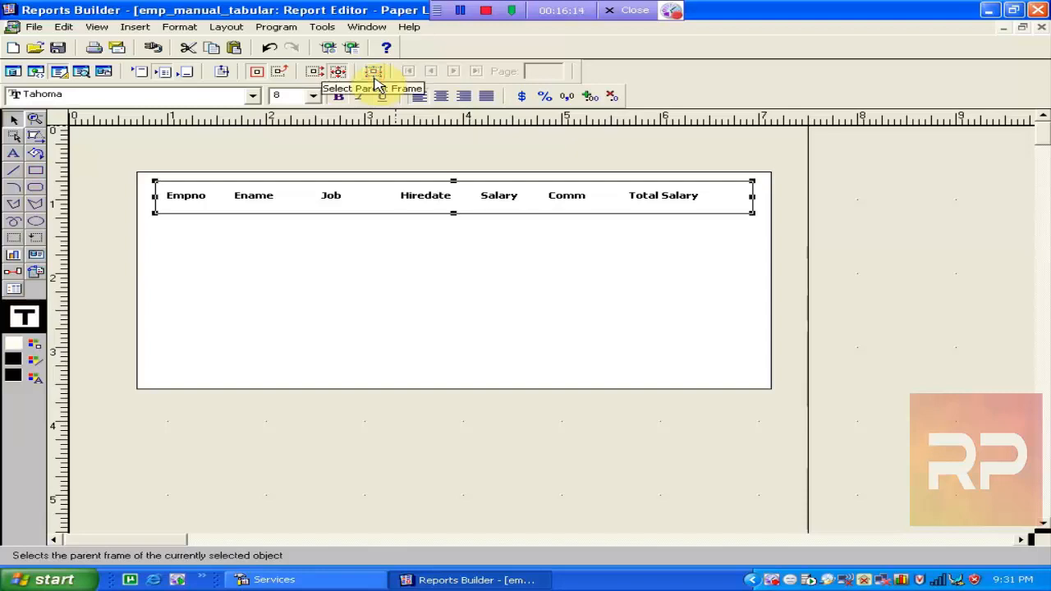
{"action": "left_click", "coordinate": [373, 79]}
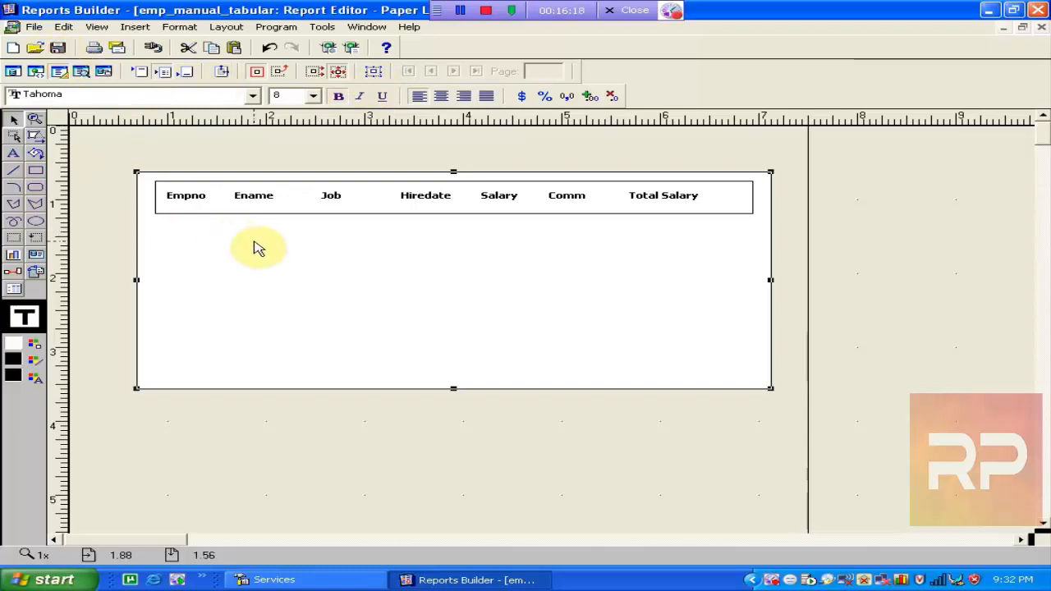
{"action": "left_click", "coordinate": [313, 204]}
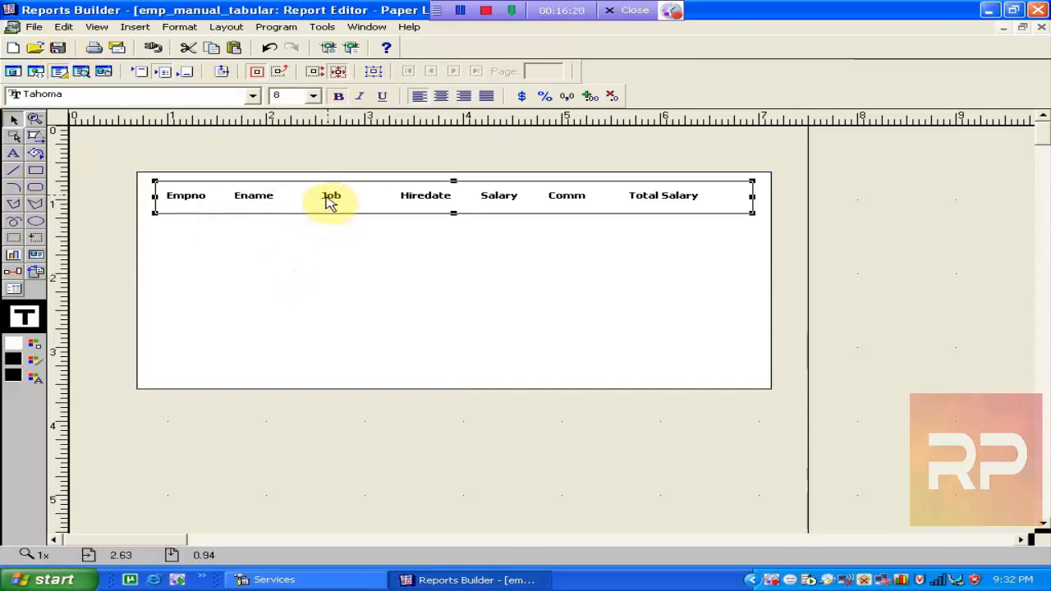
{"action": "left_click", "coordinate": [329, 197]}
{"action": "left_click", "coordinate": [416, 249]}
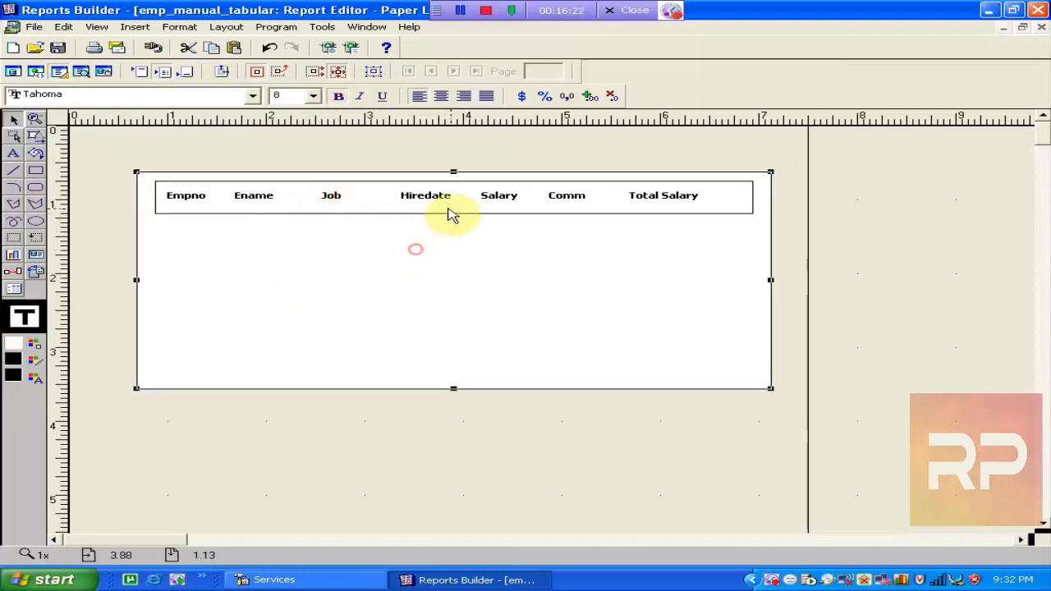
{"action": "left_click", "coordinate": [433, 203]}
{"action": "left_click", "coordinate": [372, 70]}
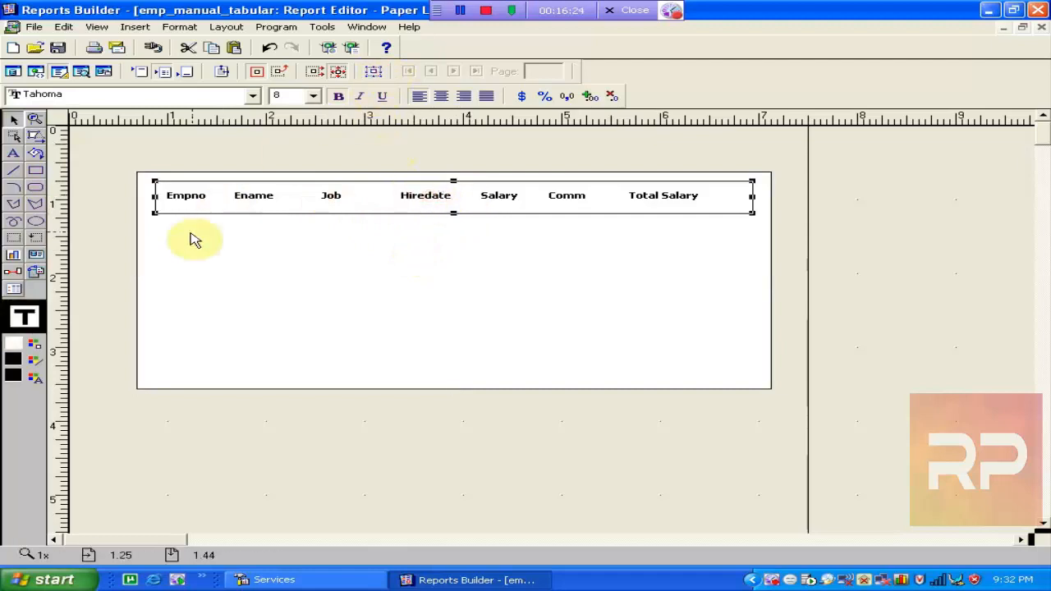
{"action": "left_click", "coordinate": [34, 343]}
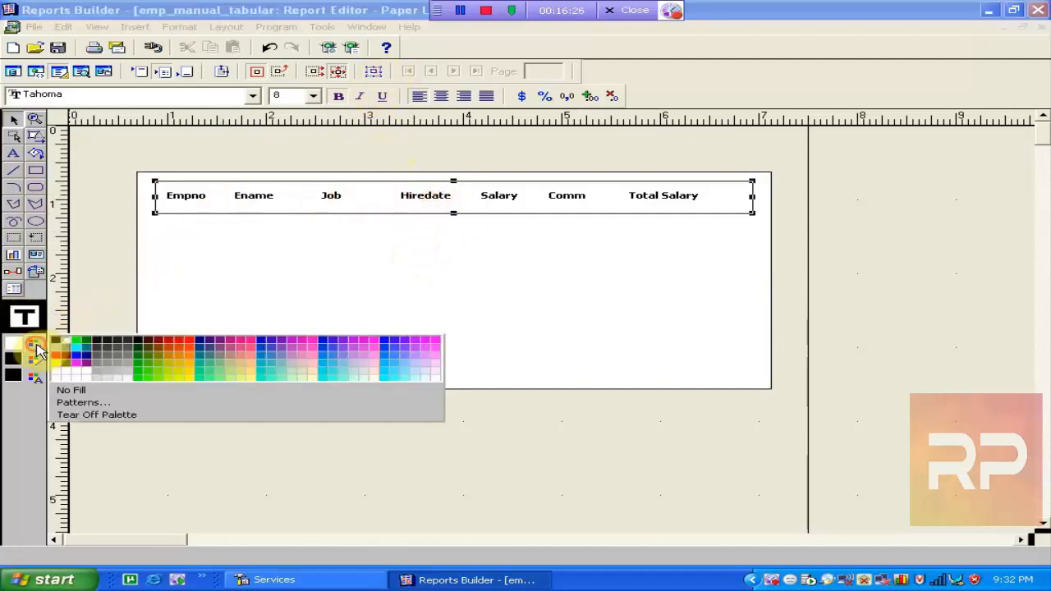
{"action": "left_click", "coordinate": [129, 379]}
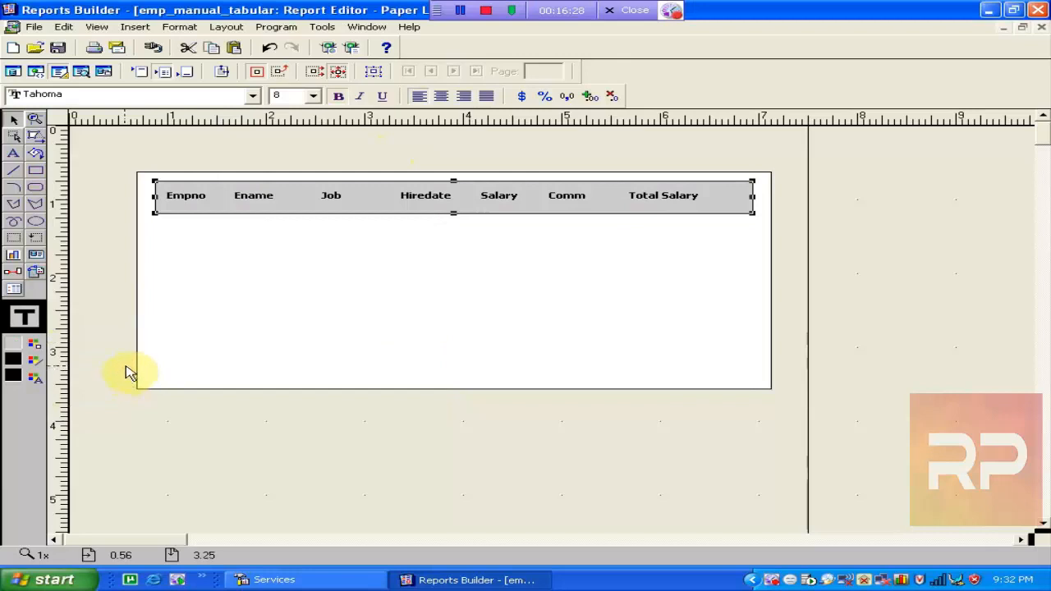
Shift the heading frame slightly left, and respace the Hiredate, Comm and Total Salary headings inside it
{"action": "key", "text": "Left"}
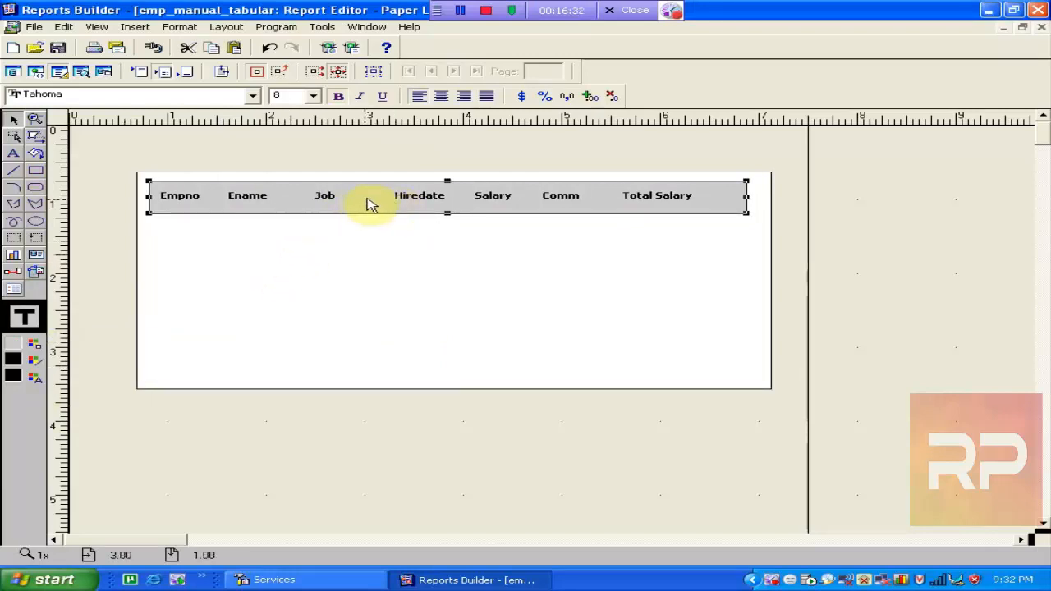
{"action": "left_click", "coordinate": [383, 275]}
{"action": "left_click", "coordinate": [418, 202]}
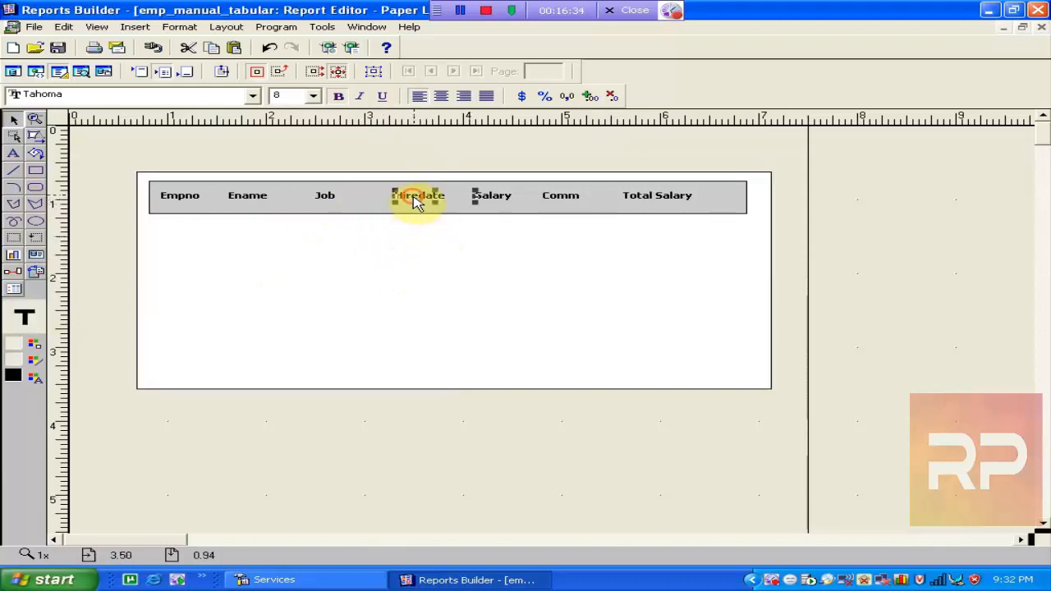
{"action": "left_click", "coordinate": [686, 200]}
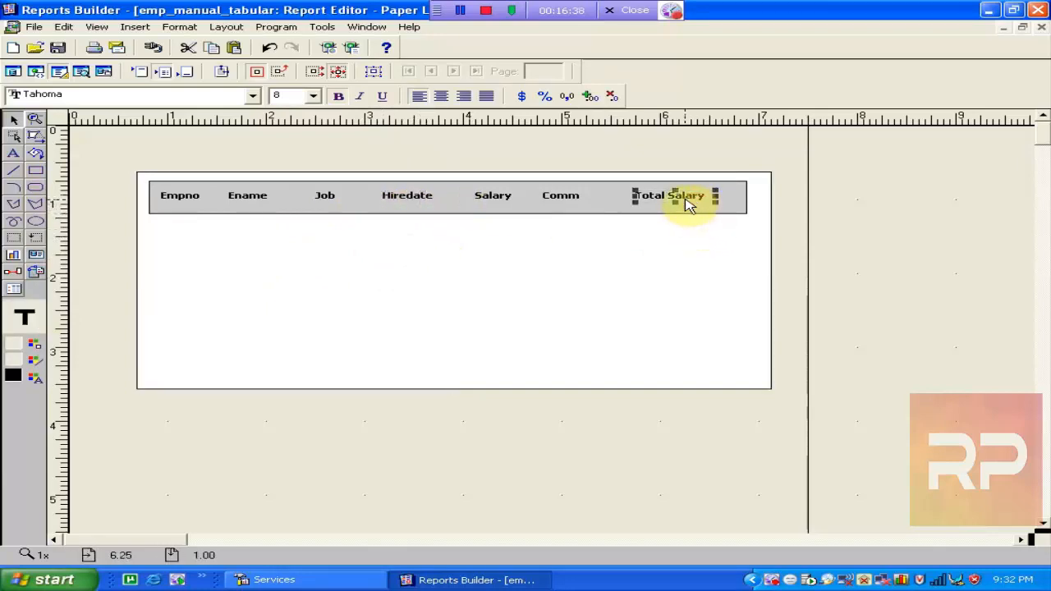
{"action": "left_click", "coordinate": [560, 195]}
{"action": "key", "text": "Right"}
{"action": "key", "text": "Right"}
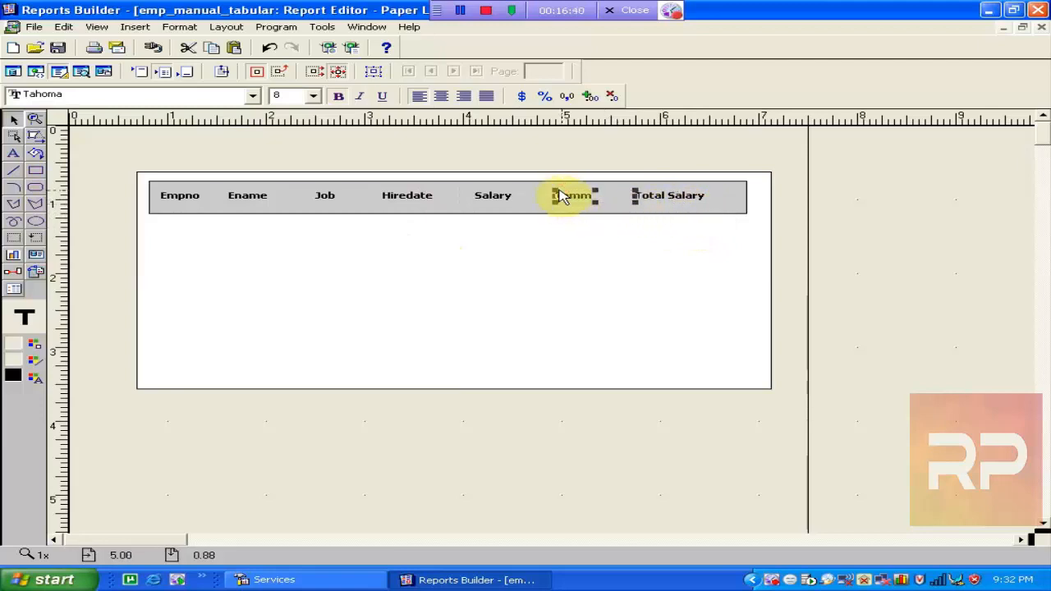
{"action": "left_click", "coordinate": [492, 197]}
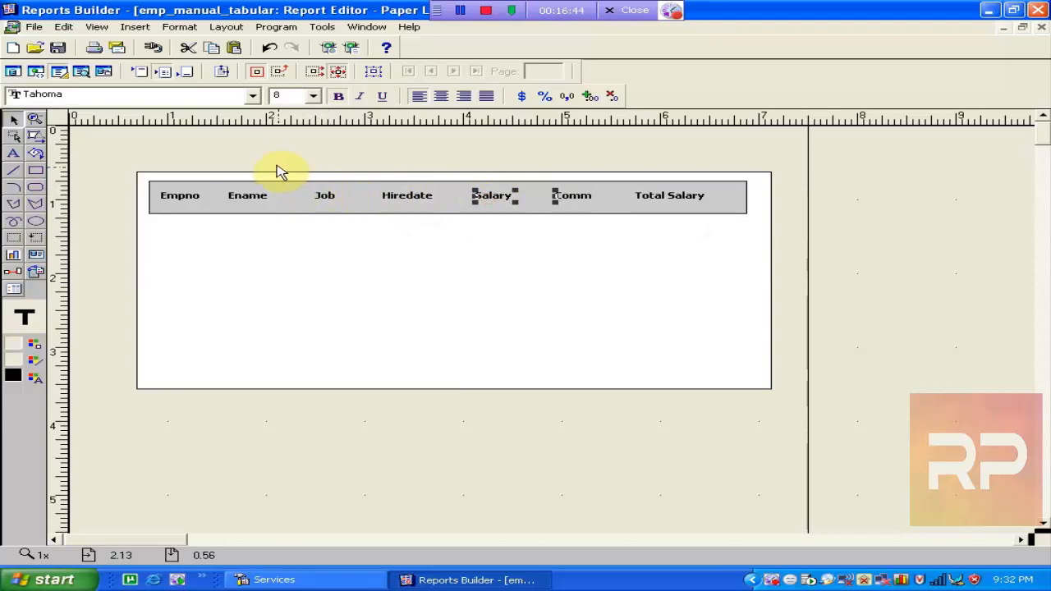
Save the report and preview the paper layout, returning to the Paper Layout view
{"action": "left_click", "coordinate": [56, 47]}
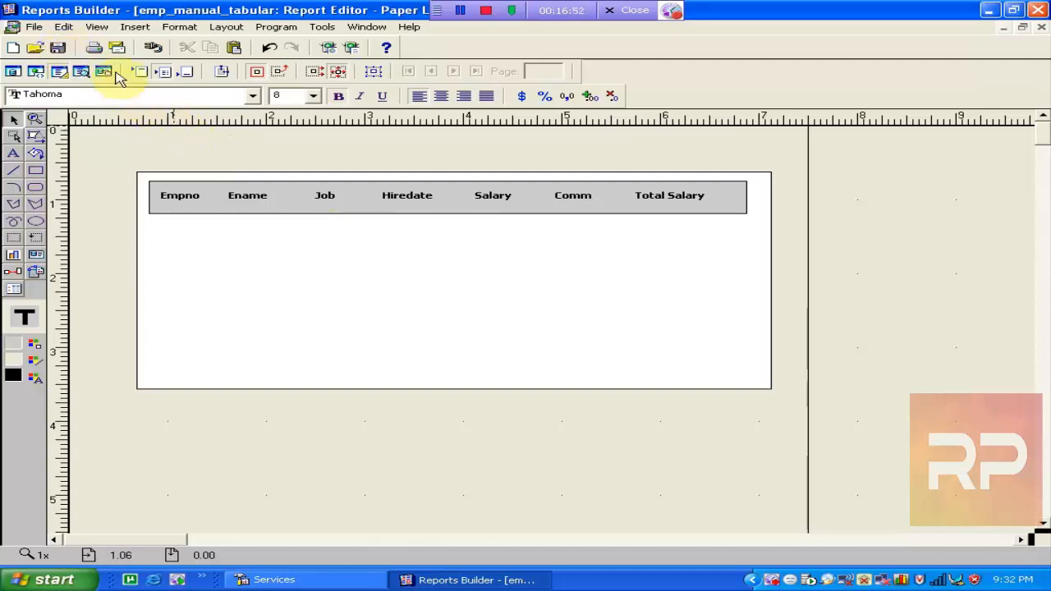
{"action": "left_click", "coordinate": [351, 51]}
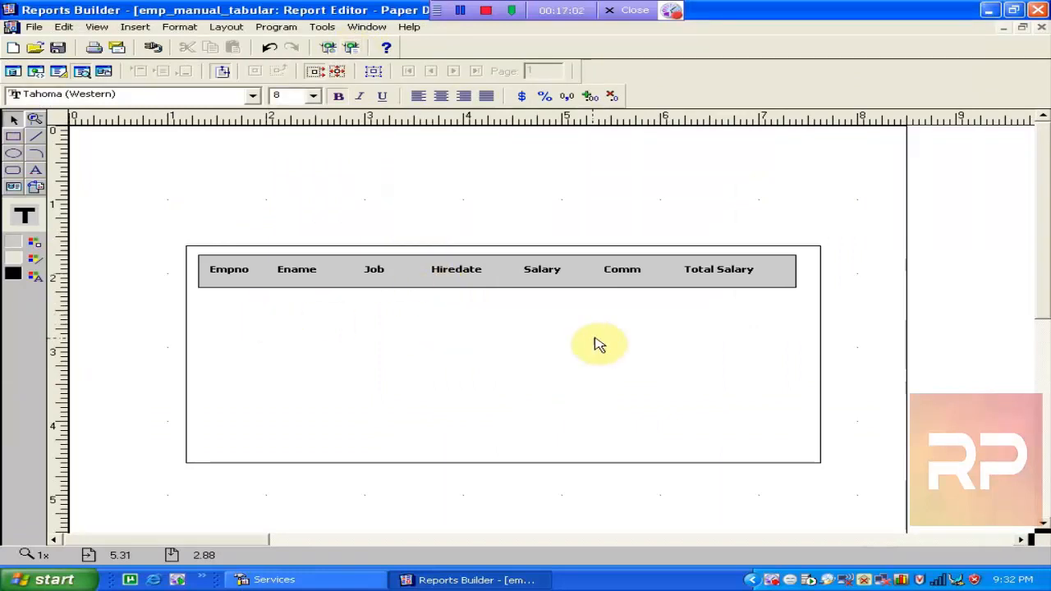
{"action": "left_click", "coordinate": [59, 74]}
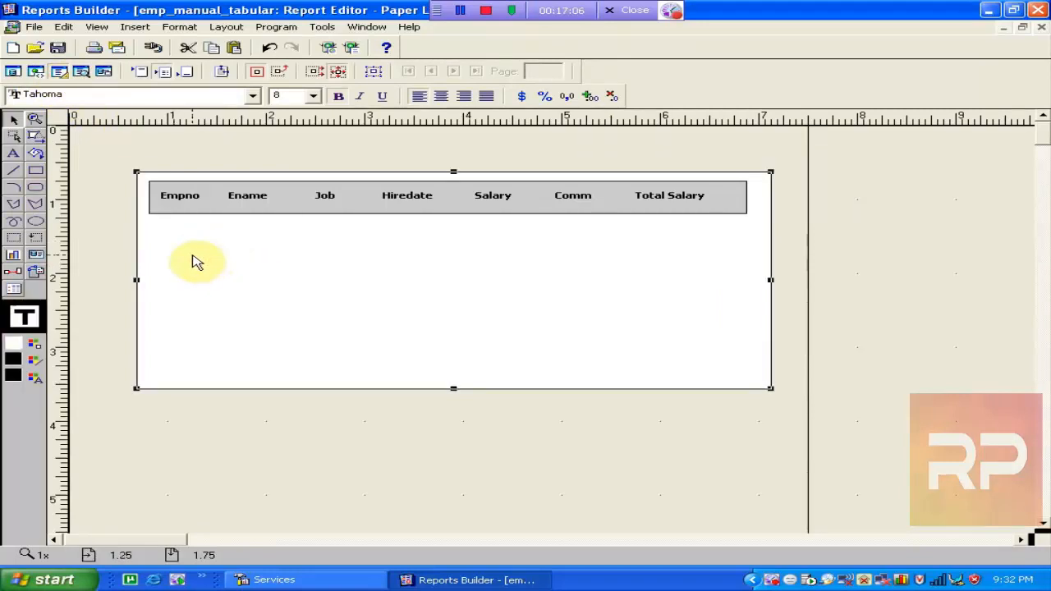
Draw a repeating frame as wide as the heading frame just below it, starting at about 0.81, 1.38
{"action": "left_click", "coordinate": [36, 240]}
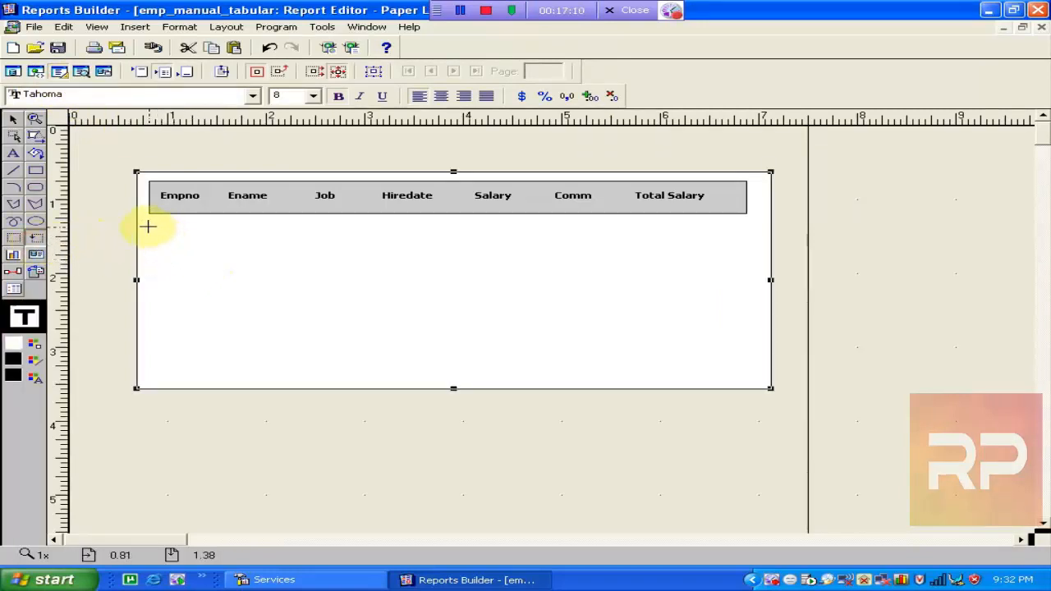
{"action": "left_click_drag", "start_coordinate": [148, 226], "coordinate": [746, 273]}
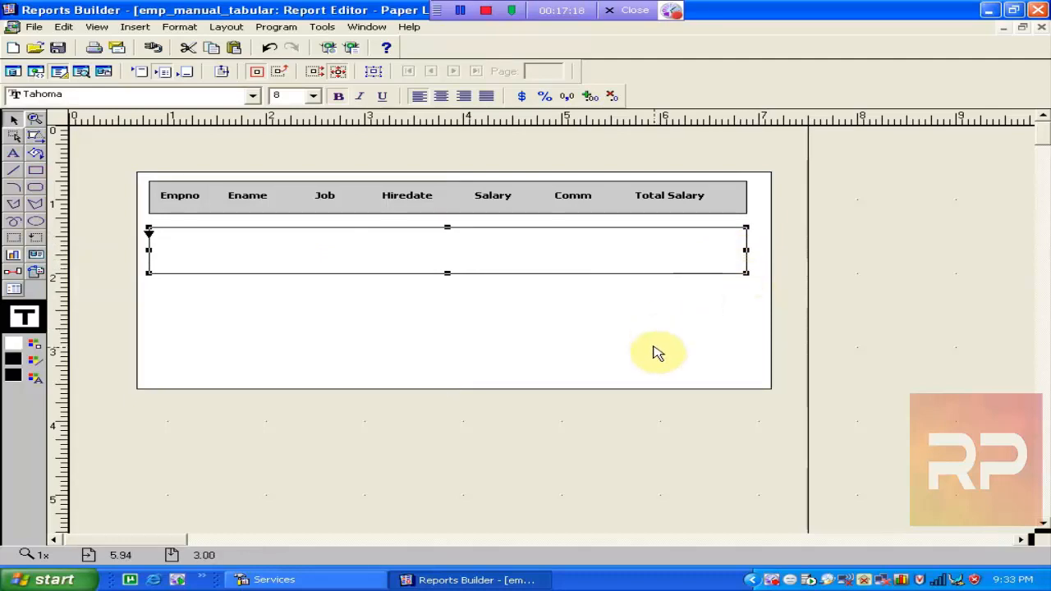
{"action": "left_click", "coordinate": [581, 324]}
{"action": "left_click", "coordinate": [399, 251]}
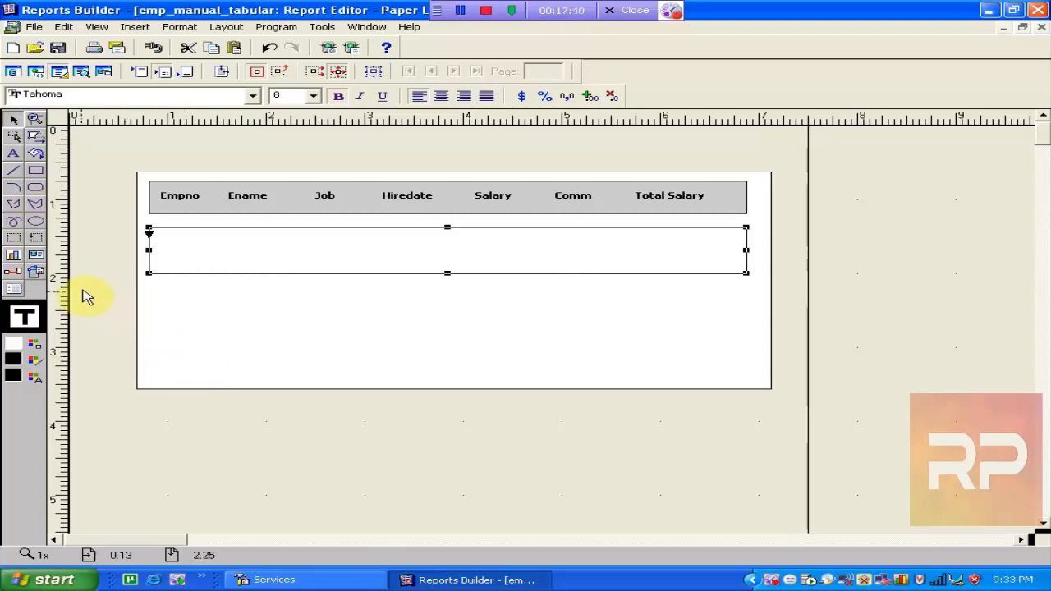
Open the new repeating frame's properties and rename it R_emp
{"action": "left_click", "coordinate": [321, 331]}
{"action": "left_click", "coordinate": [293, 251]}
{"action": "right_click", "coordinate": [296, 256]}
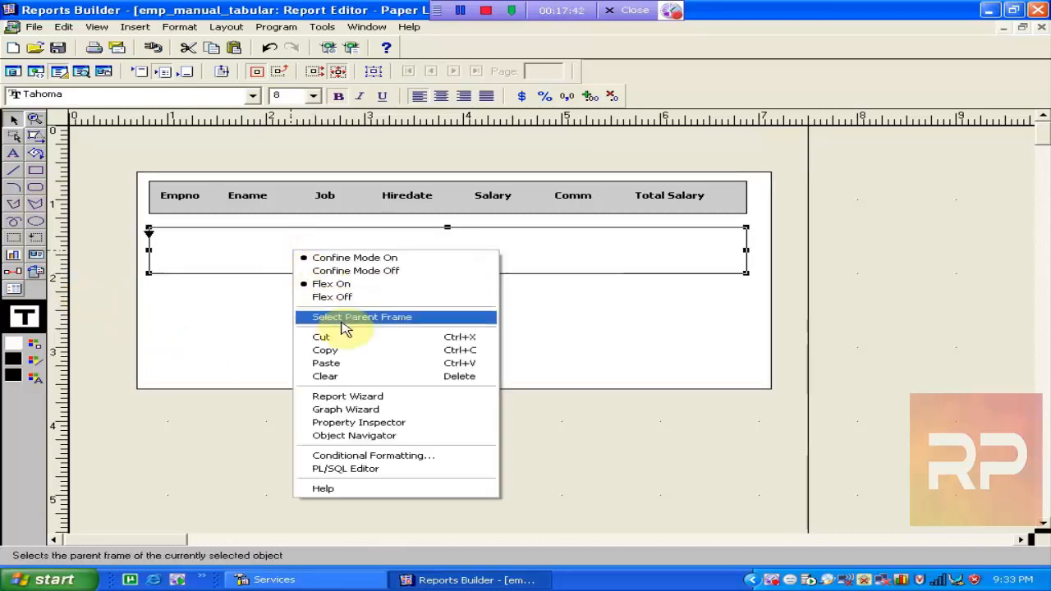
{"action": "left_click", "coordinate": [398, 423]}
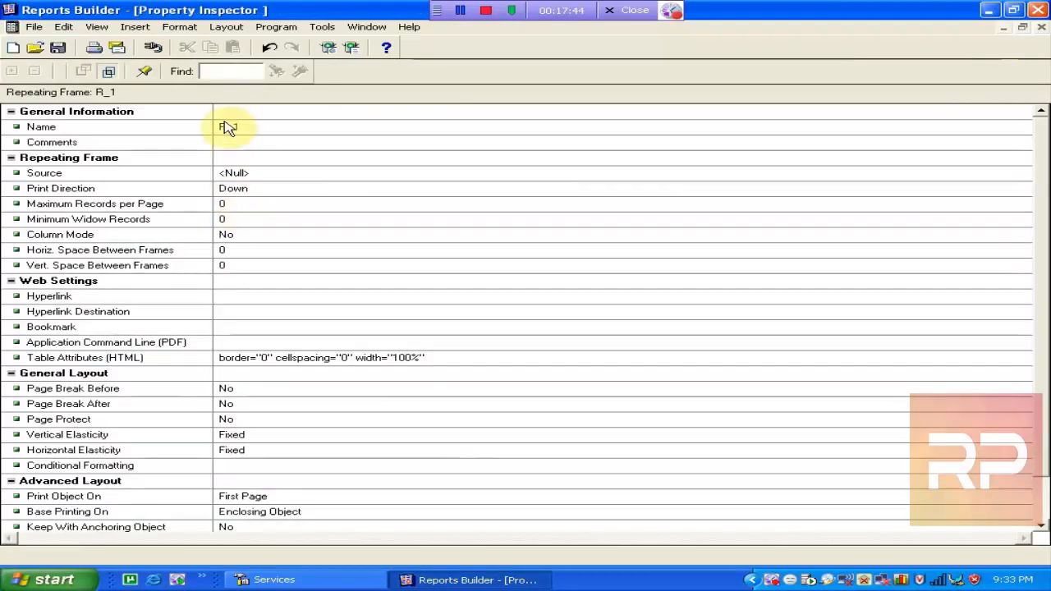
{"action": "left_click", "coordinate": [246, 128]}
{"action": "left_click", "coordinate": [273, 130]}
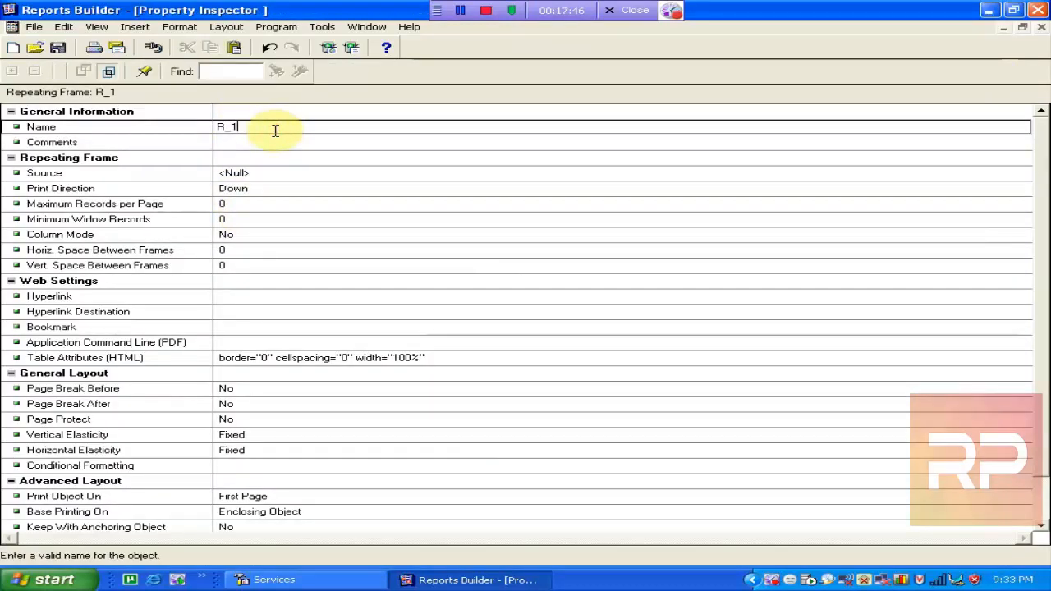
{"action": "key", "text": "BackSpace"}
{"action": "type", "text": "emp"}
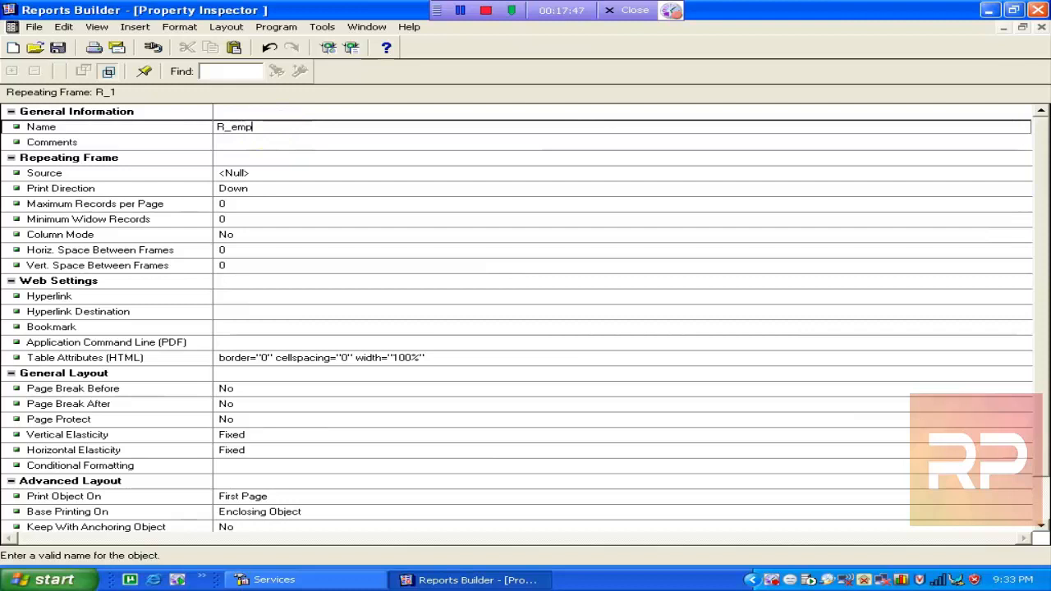
{"action": "left_click", "coordinate": [306, 145]}
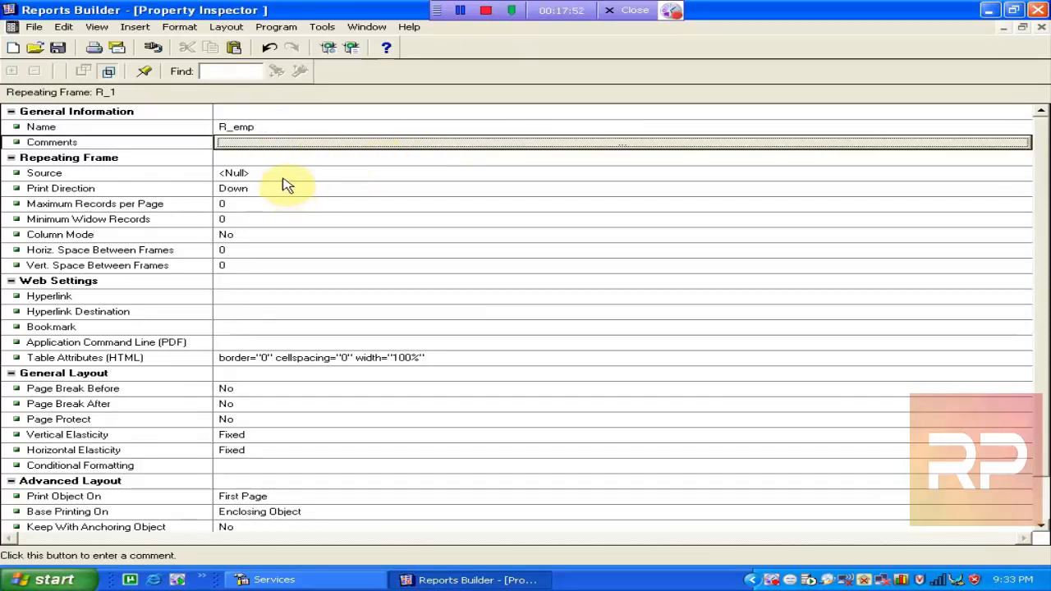
Set the repeating frame's source to the G_EMP group and close its properties
{"action": "left_click", "coordinate": [283, 174]}
{"action": "left_click", "coordinate": [284, 174]}
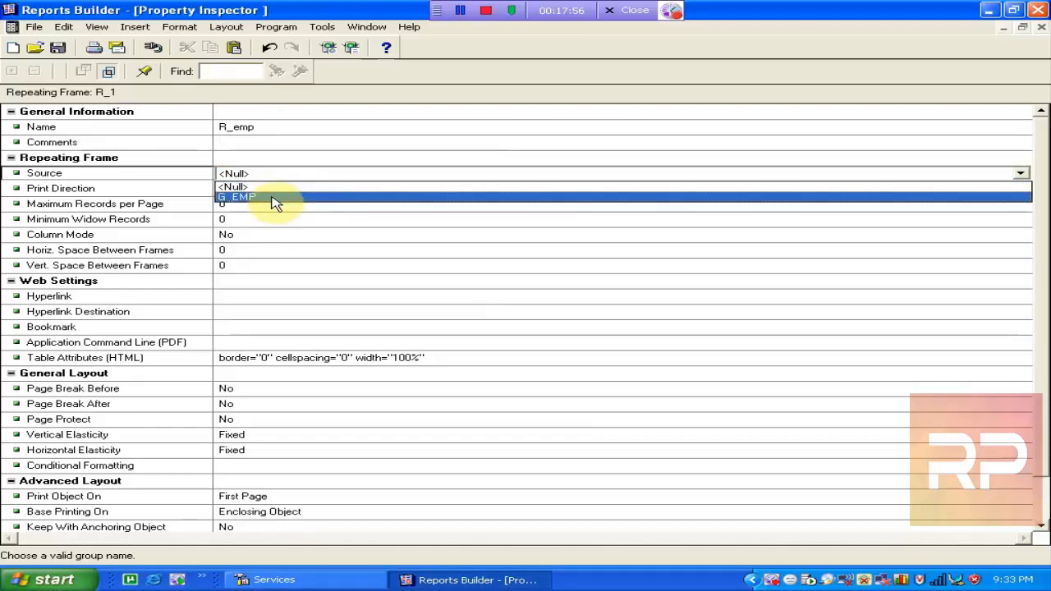
{"action": "left_click", "coordinate": [275, 199]}
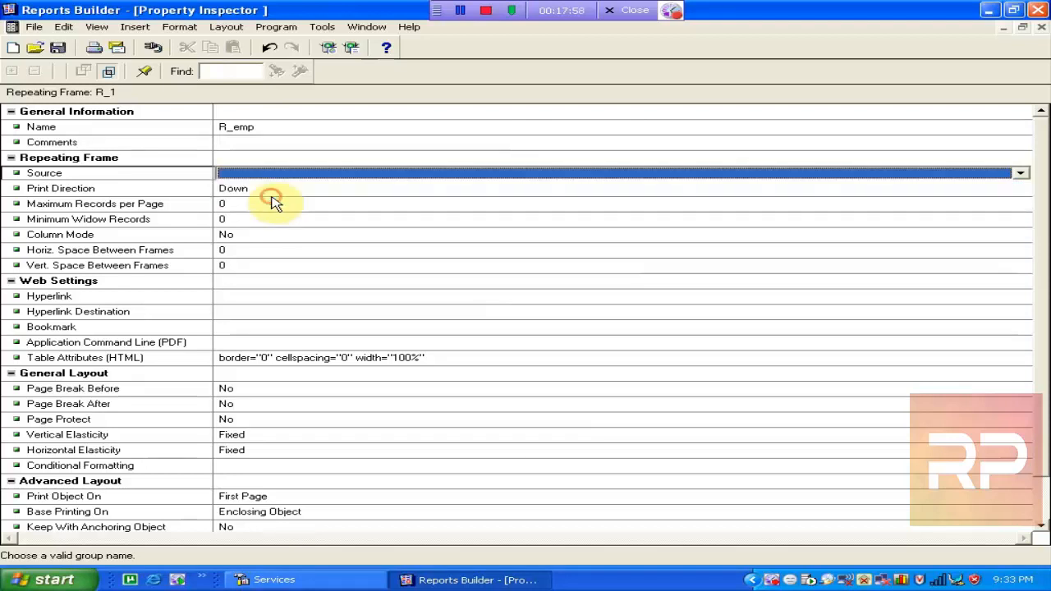
{"action": "left_click", "coordinate": [315, 147]}
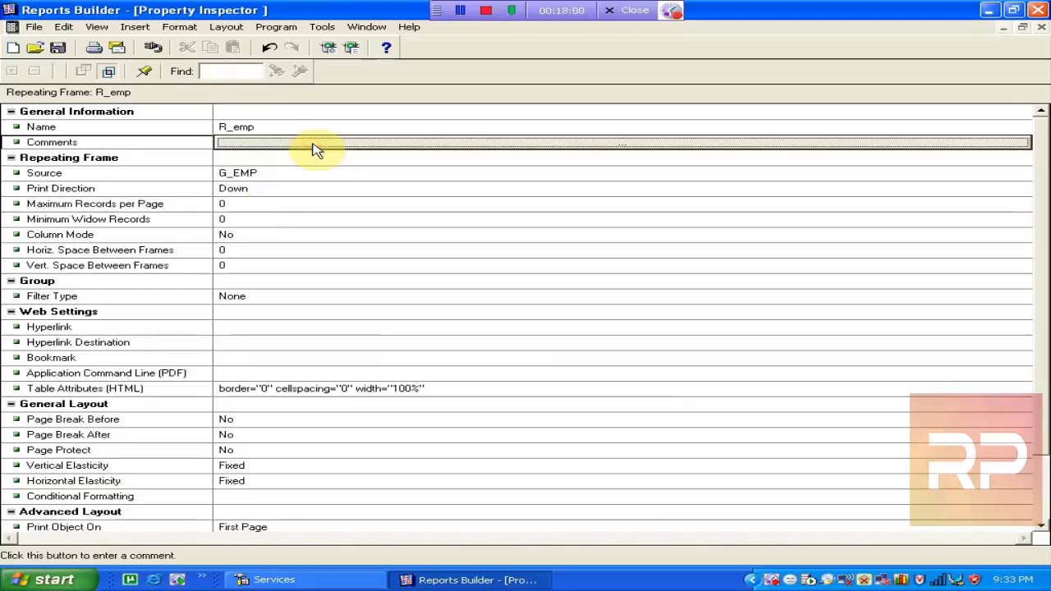
{"action": "left_click", "coordinate": [1041, 27]}
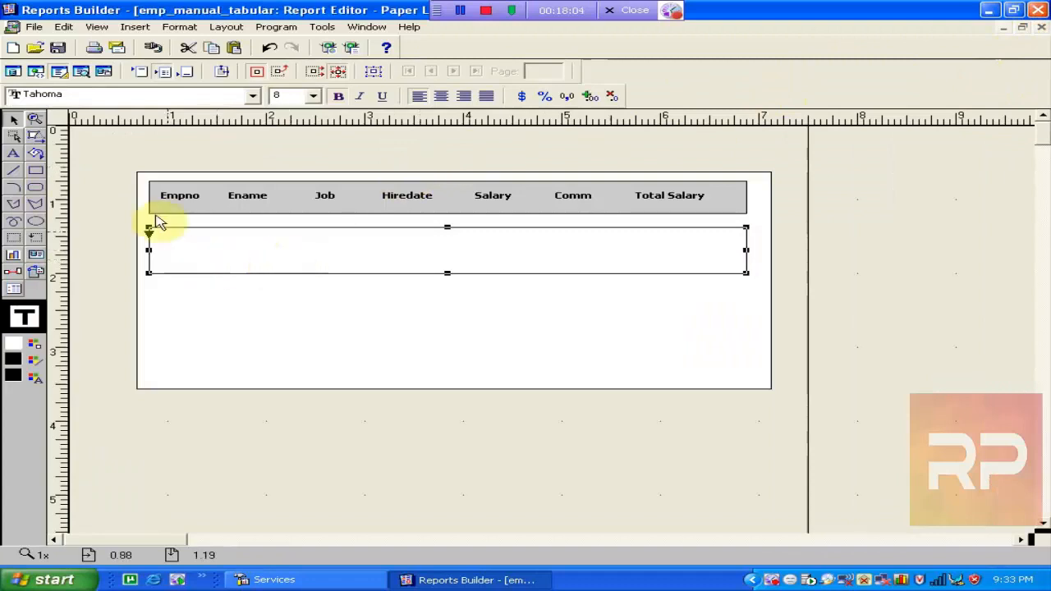
Set the R_emp repeating frame's print direction to Across
{"action": "double_click", "coordinate": [229, 247]}
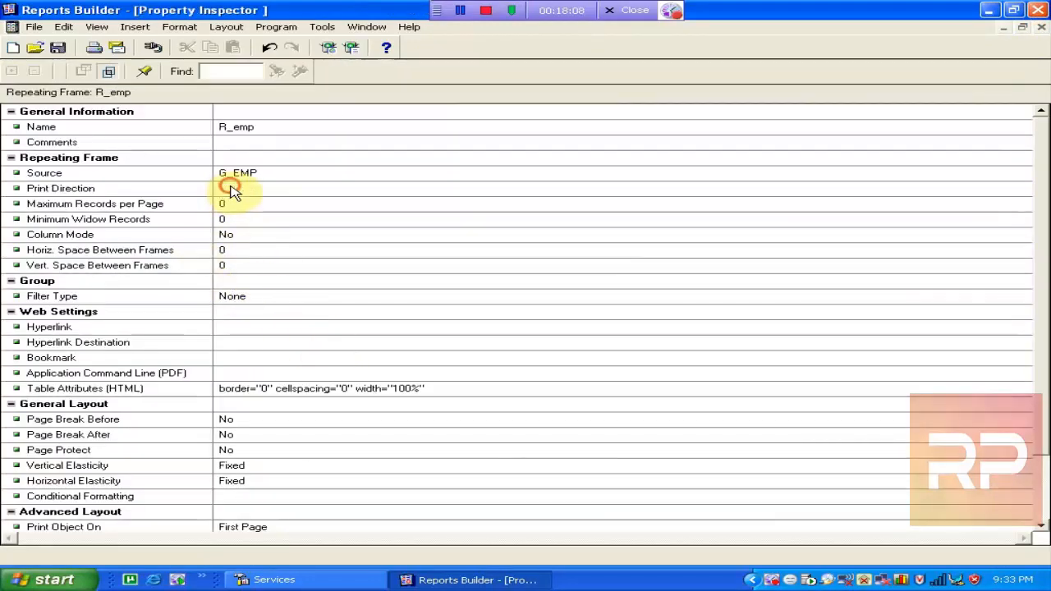
{"action": "left_click", "coordinate": [234, 189]}
{"action": "left_click", "coordinate": [255, 191]}
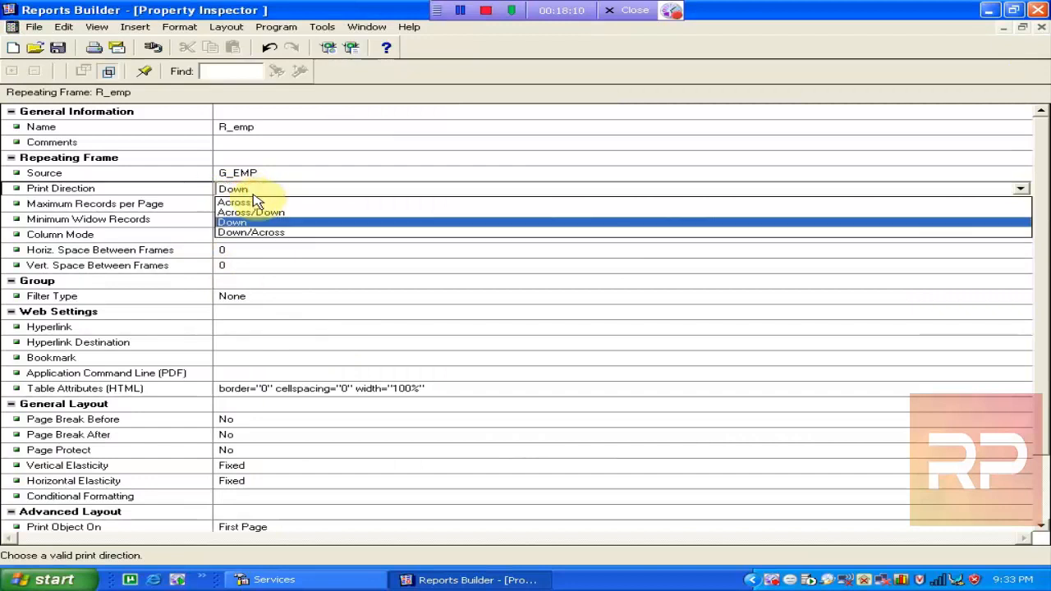
{"action": "left_click", "coordinate": [257, 202]}
{"action": "left_click", "coordinate": [387, 145]}
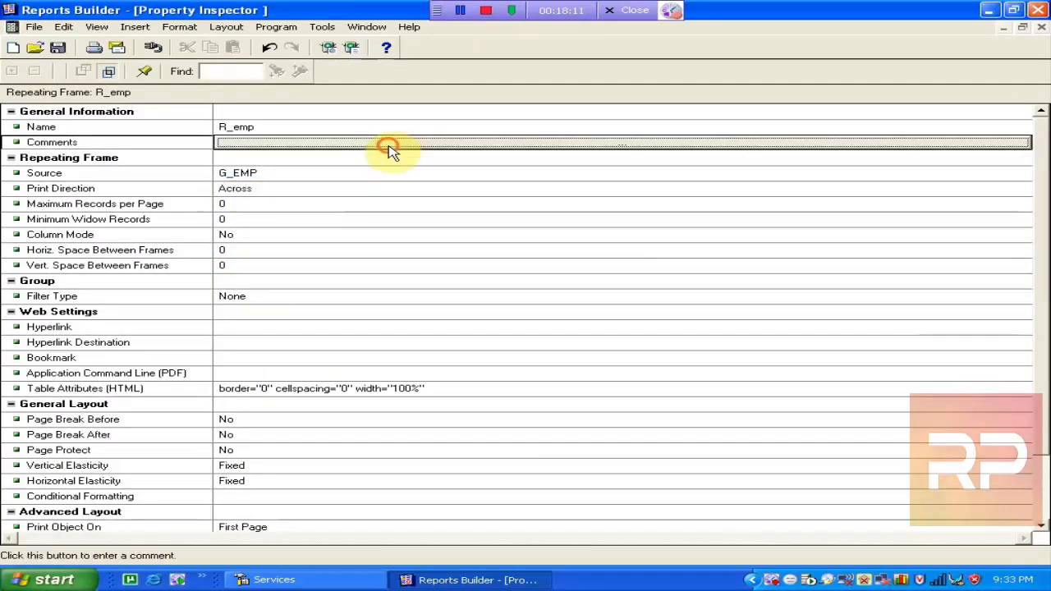
{"action": "left_click", "coordinate": [1040, 27]}
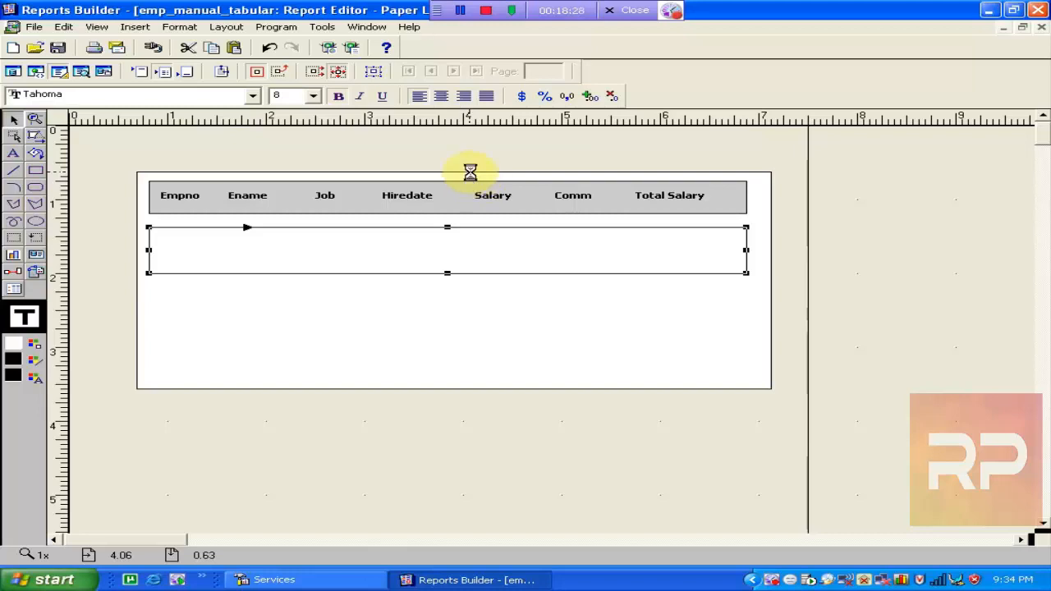
Change the R_emp repeating frame's print direction to Across/Down, and deselect the frame in the layout
{"action": "double_click", "coordinate": [469, 172]}
{"action": "left_click", "coordinate": [312, 191]}
{"action": "left_click", "coordinate": [312, 192]}
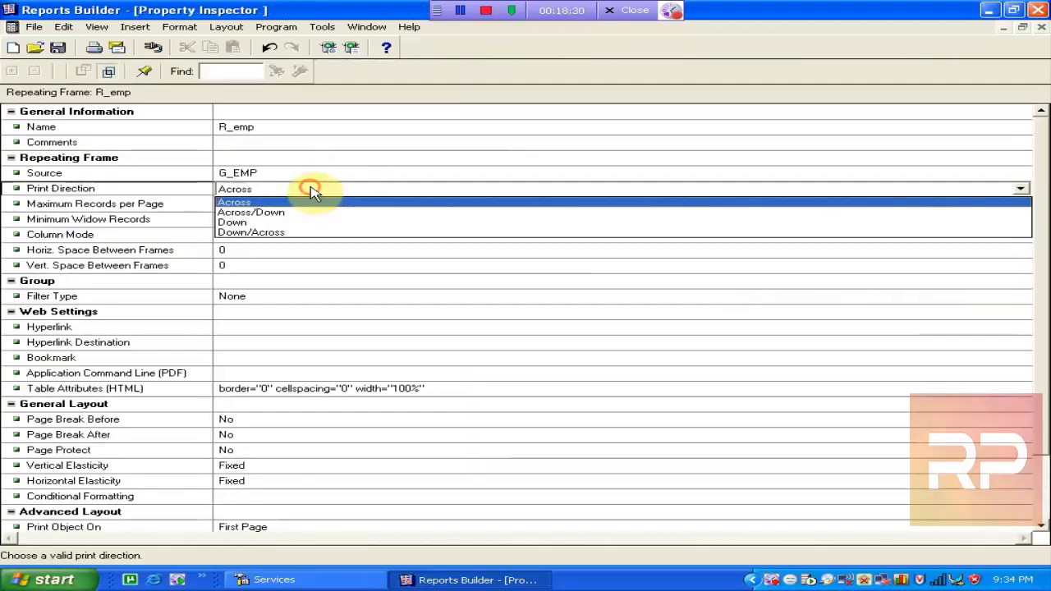
{"action": "left_click", "coordinate": [312, 213]}
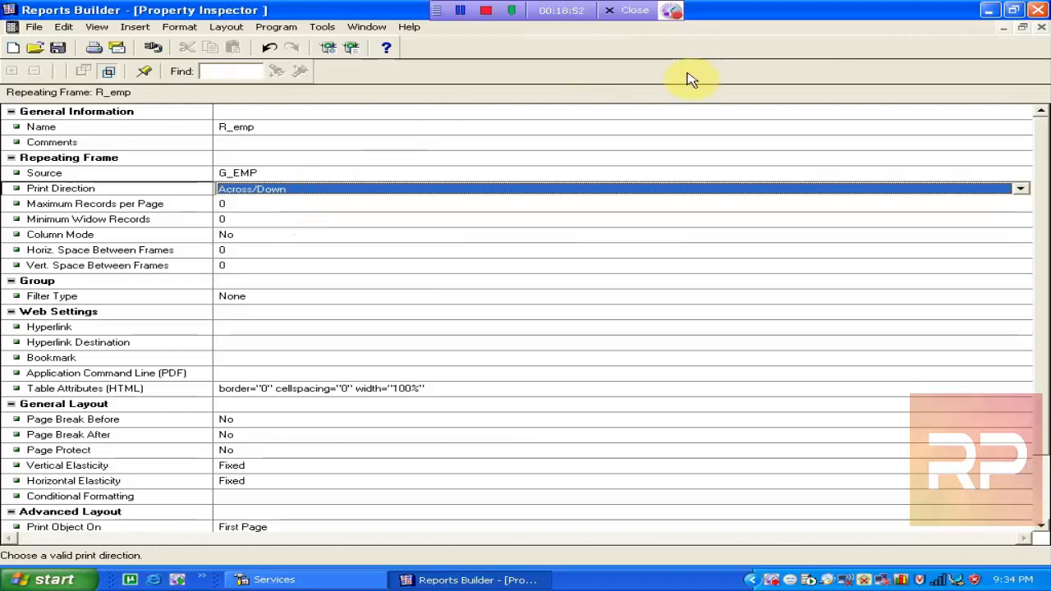
{"action": "left_click", "coordinate": [1041, 27]}
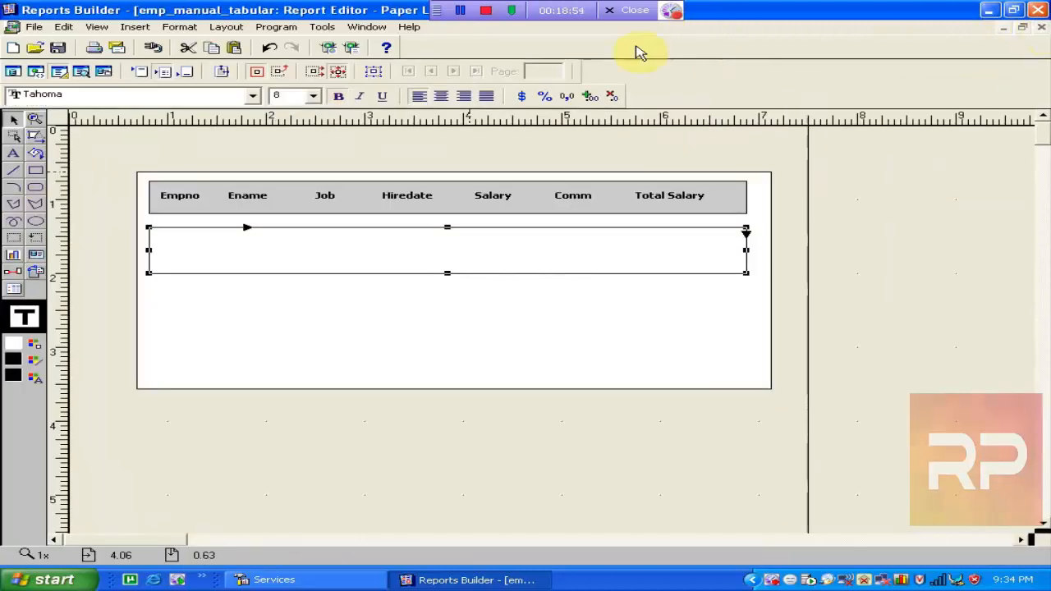
{"action": "left_click", "coordinate": [488, 453]}
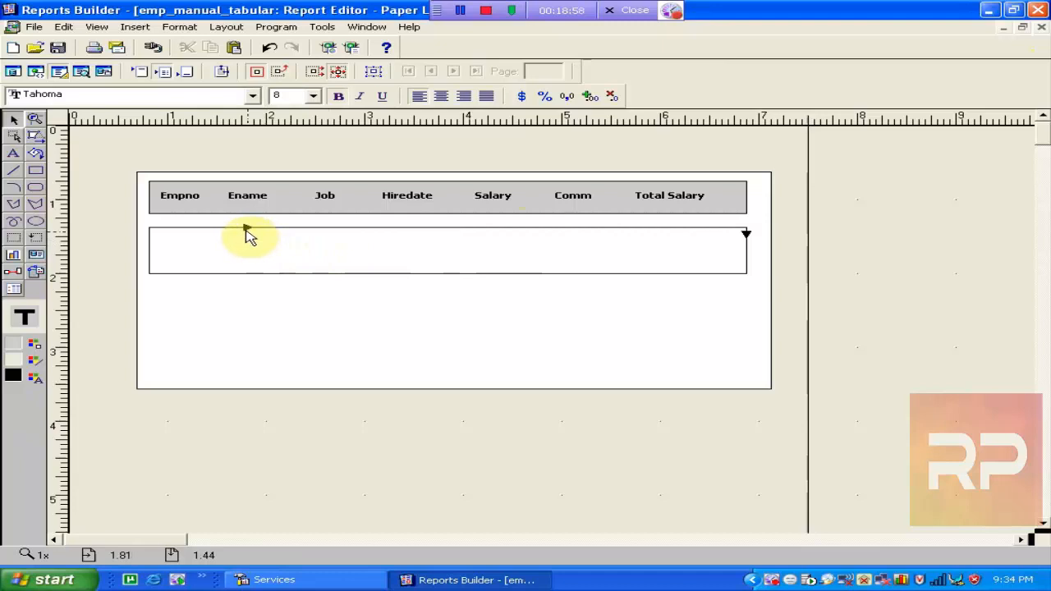
Set the R_emp repeating frame's print direction to Across, close its properties and reselect the frame in the layout
{"action": "left_click", "coordinate": [673, 270]}
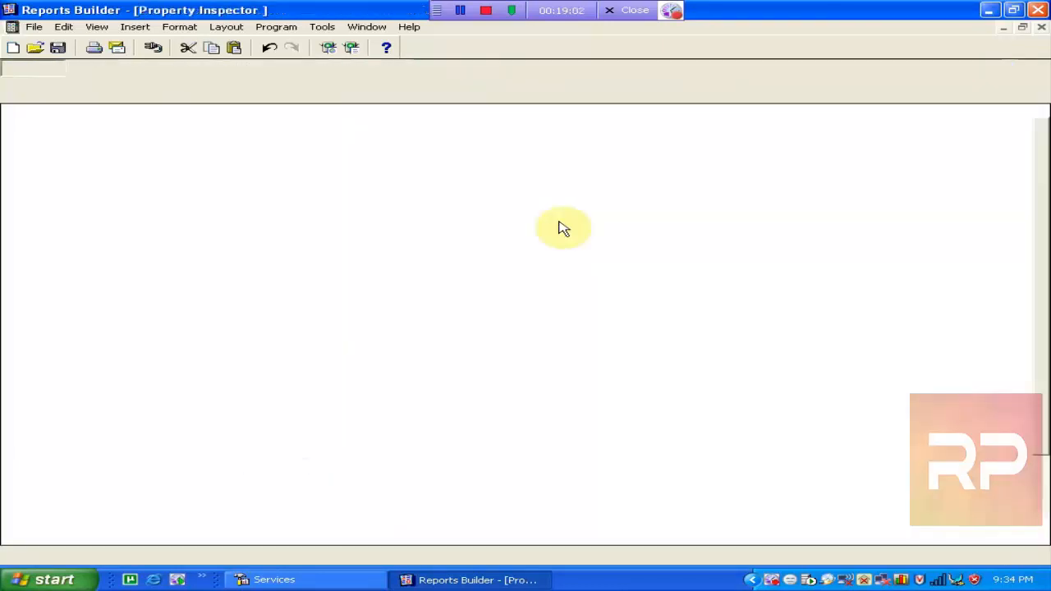
{"action": "left_click", "coordinate": [302, 190]}
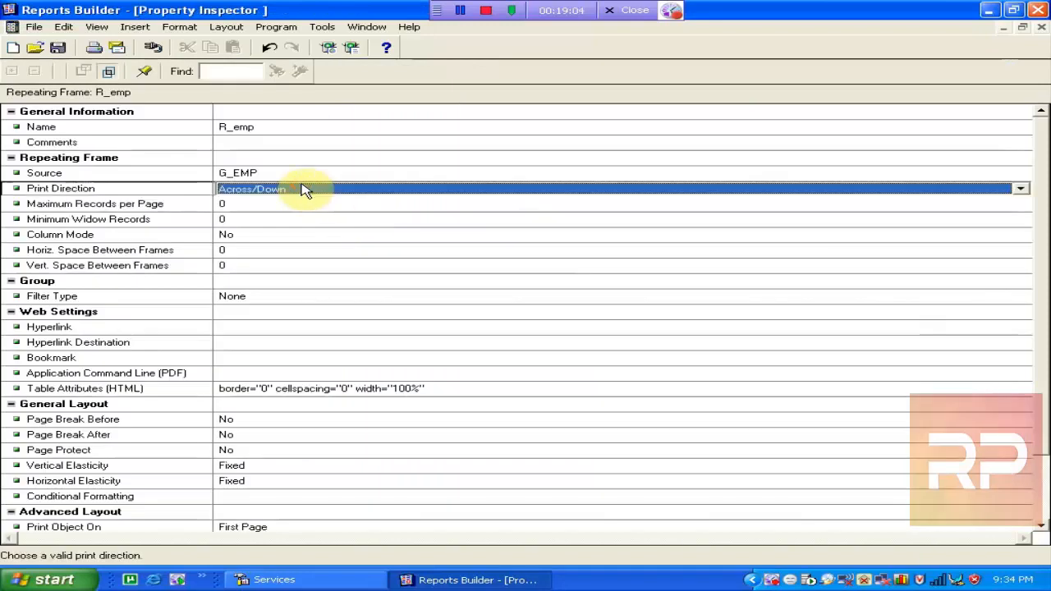
{"action": "left_click", "coordinate": [302, 190]}
{"action": "left_click", "coordinate": [288, 205]}
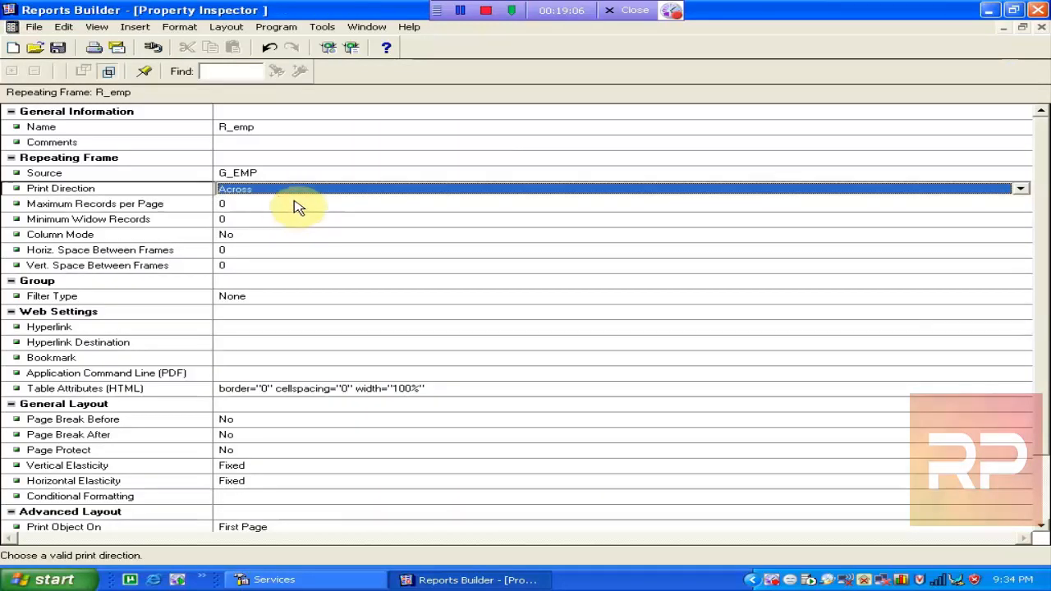
{"action": "left_click", "coordinate": [375, 185]}
{"action": "left_click", "coordinate": [383, 184]}
{"action": "left_click", "coordinate": [343, 164]}
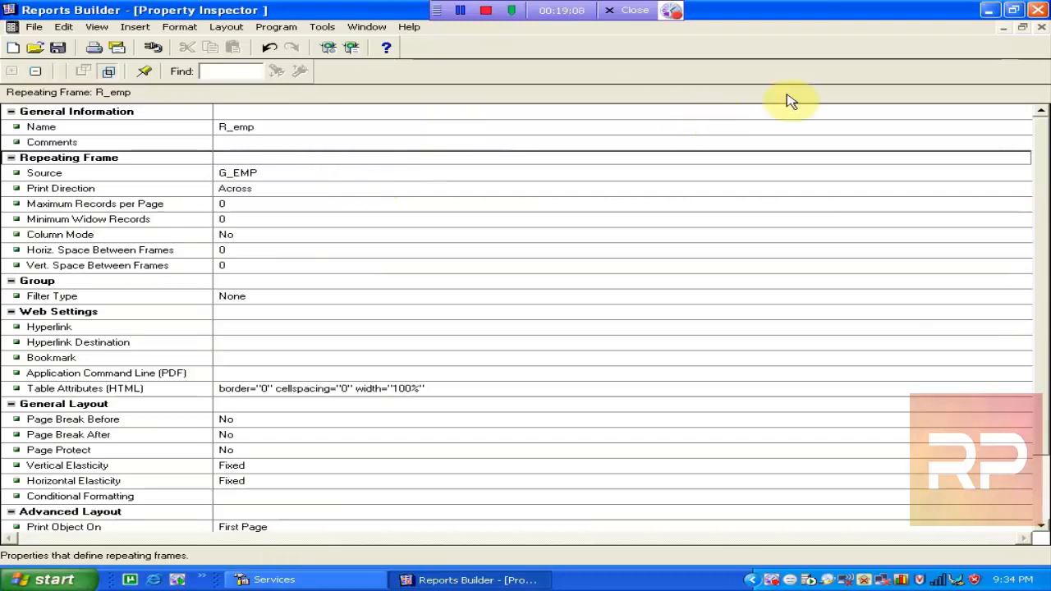
{"action": "left_click", "coordinate": [1041, 27]}
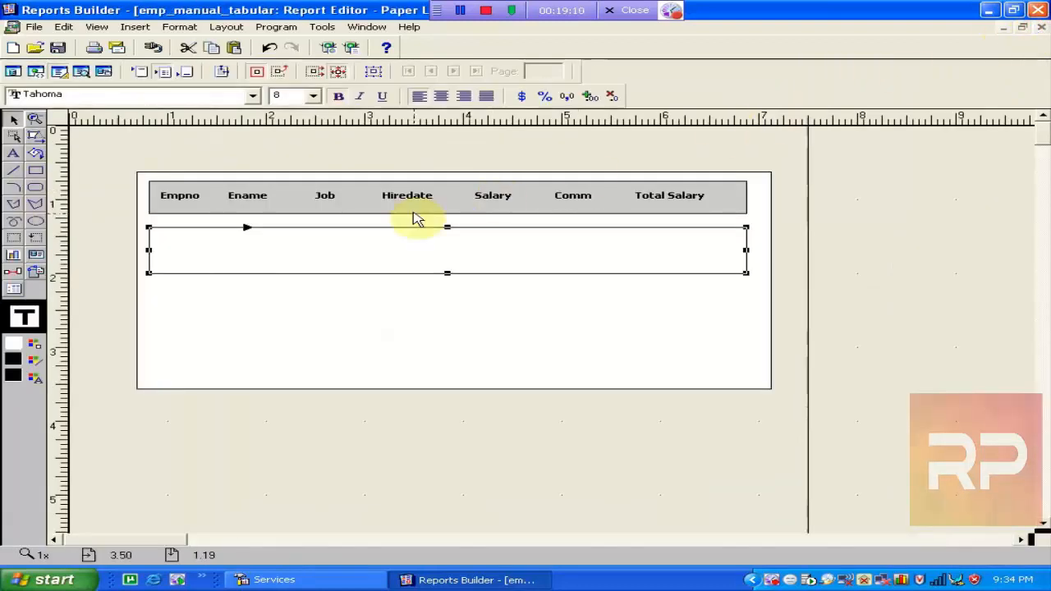
{"action": "left_click", "coordinate": [330, 343]}
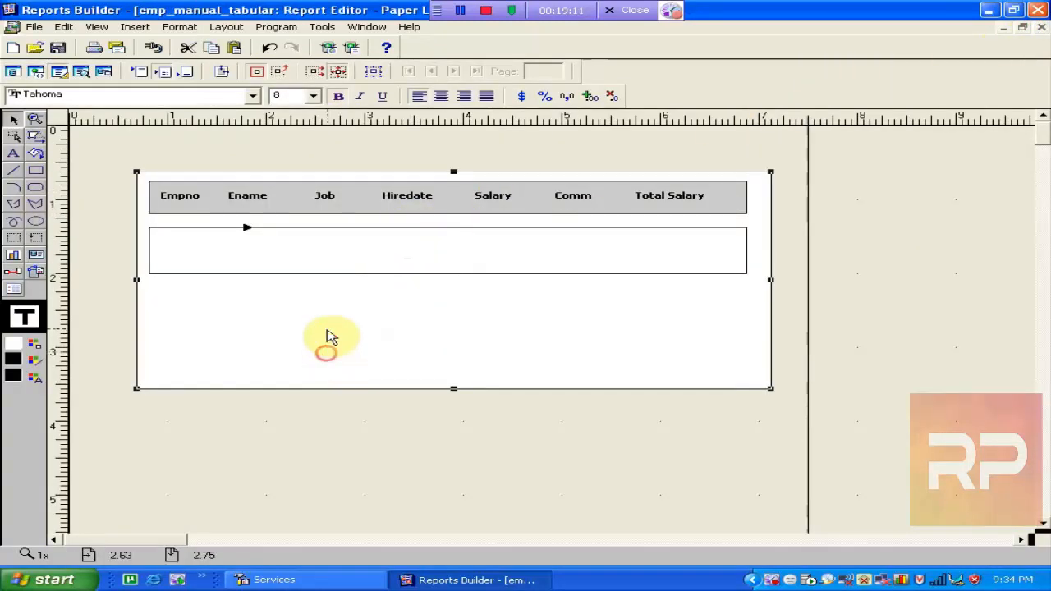
{"action": "left_click", "coordinate": [328, 264]}
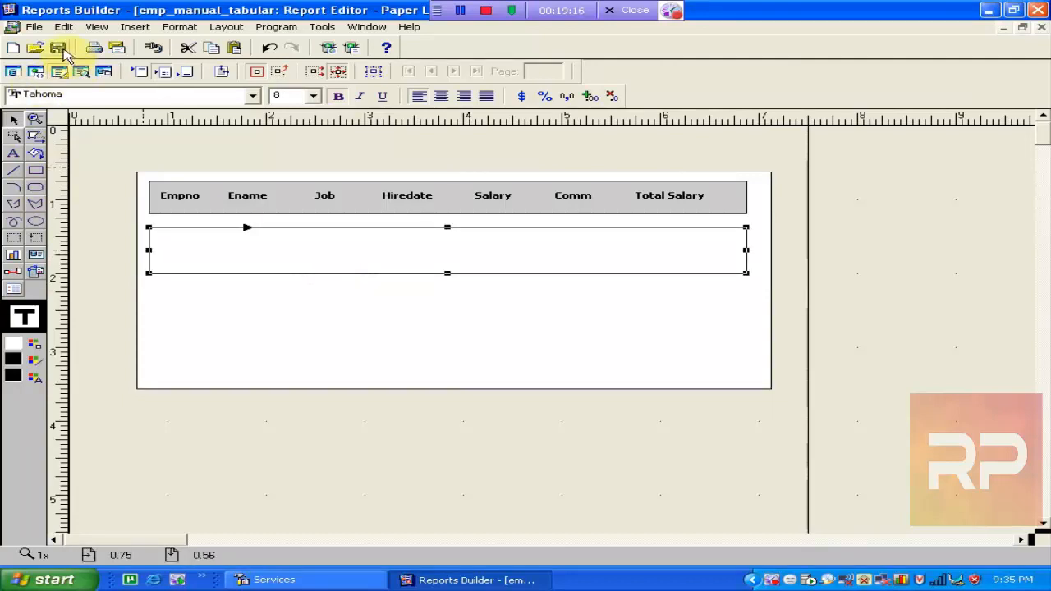
Draw a field inside the repeating frame below the Empno heading and name it F_empno
{"action": "left_click", "coordinate": [36, 255]}
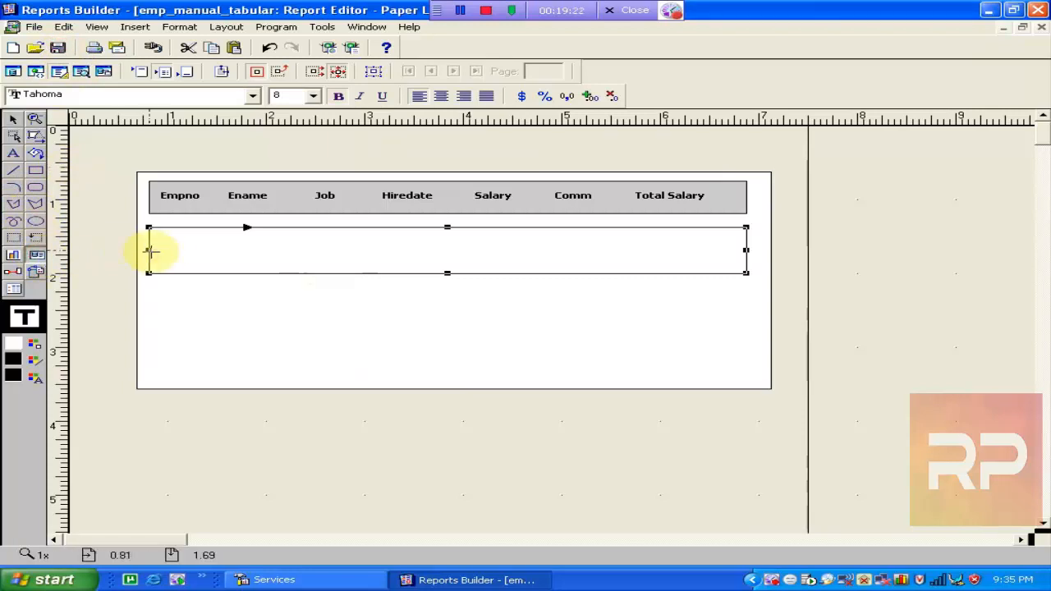
{"action": "left_click_drag", "start_coordinate": [156, 244], "coordinate": [215, 258]}
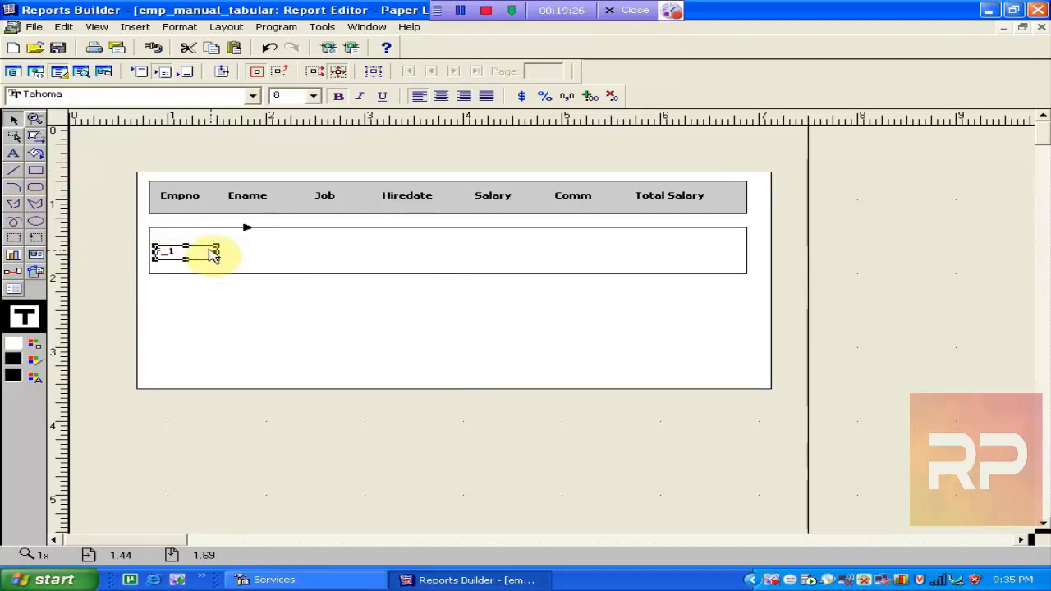
{"action": "double_click", "coordinate": [212, 255]}
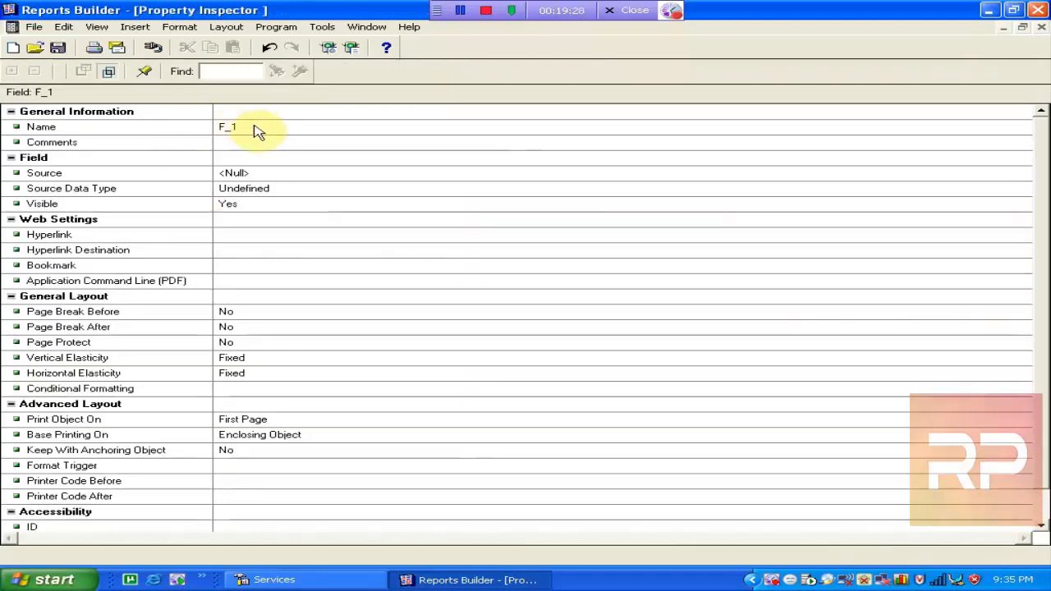
{"action": "left_click", "coordinate": [258, 128]}
{"action": "type", "text": "empno"}
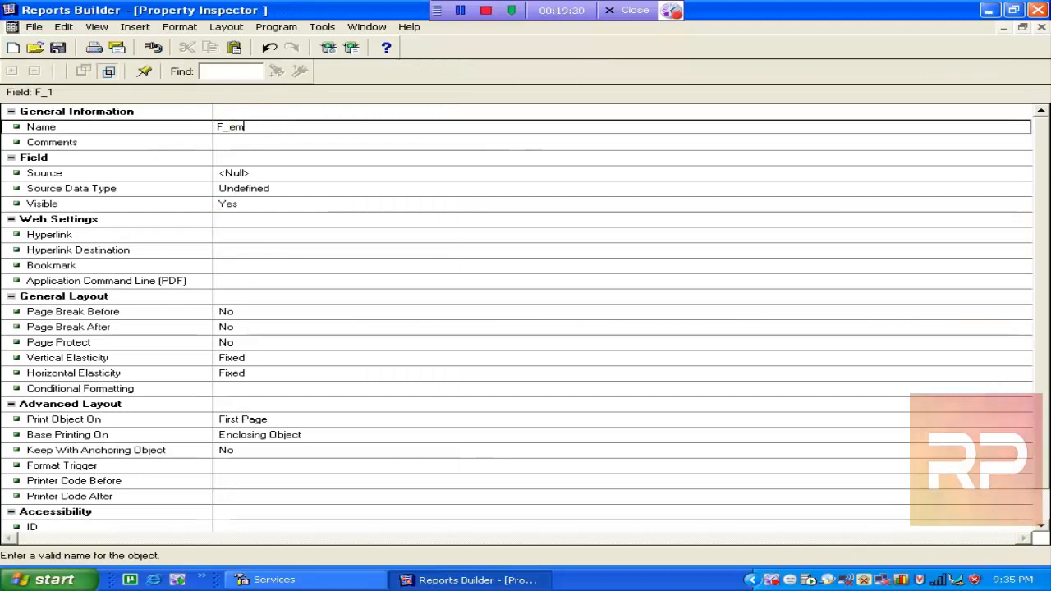
Set the F_empno field's source to the EMPNO column and close its properties
{"action": "left_click", "coordinate": [262, 174]}
{"action": "key", "text": "e"}
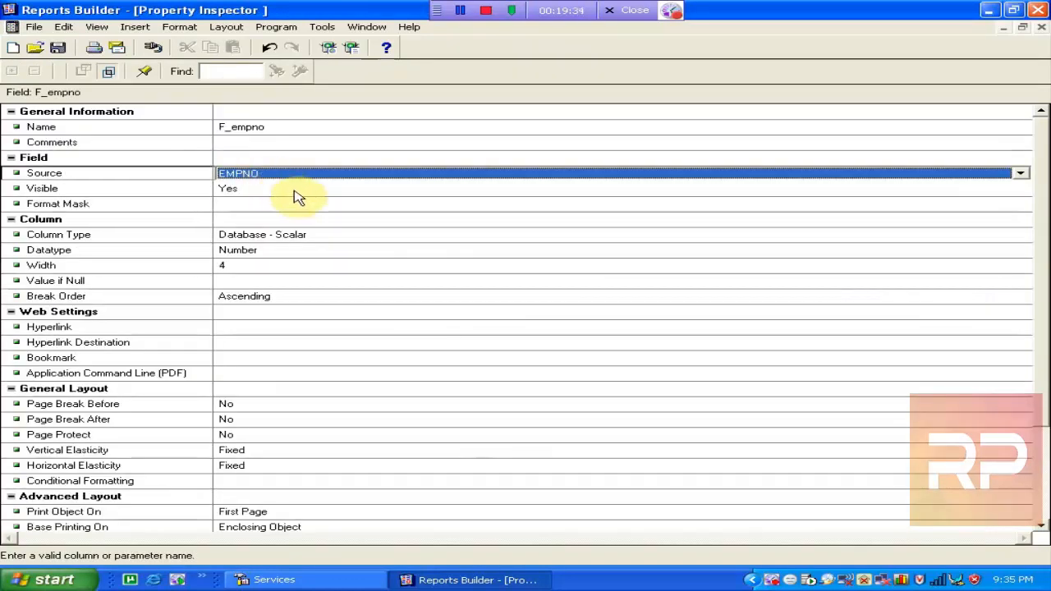
{"action": "left_click", "coordinate": [291, 202]}
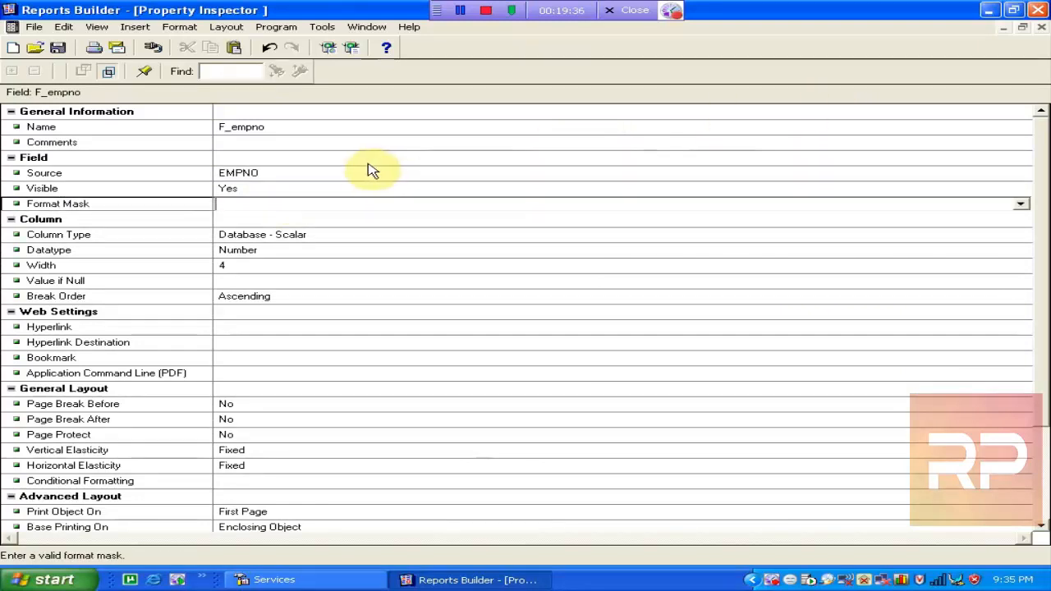
{"action": "left_click", "coordinate": [340, 173]}
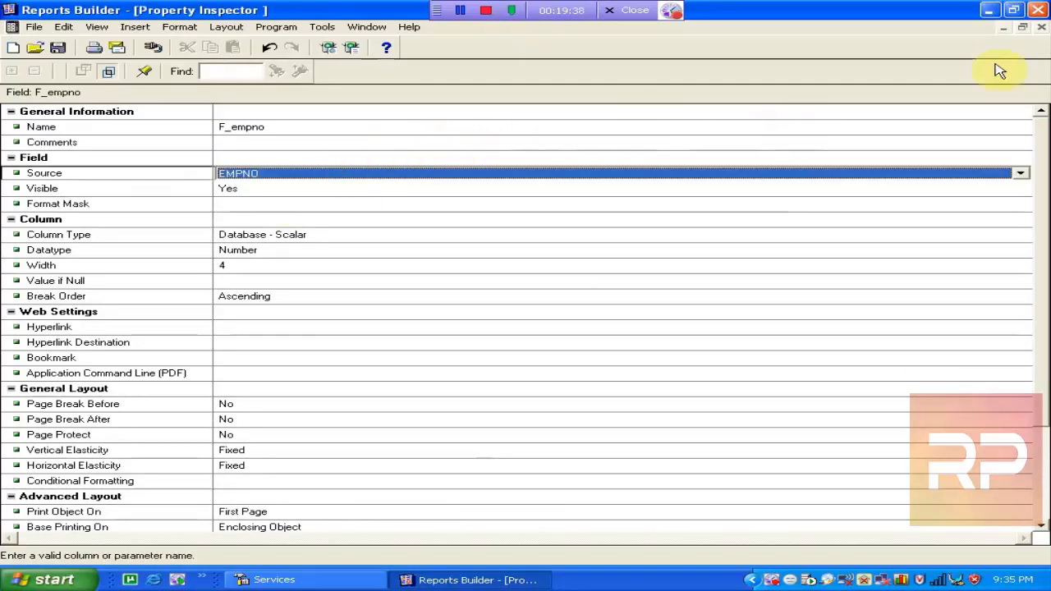
{"action": "left_click", "coordinate": [1041, 28]}
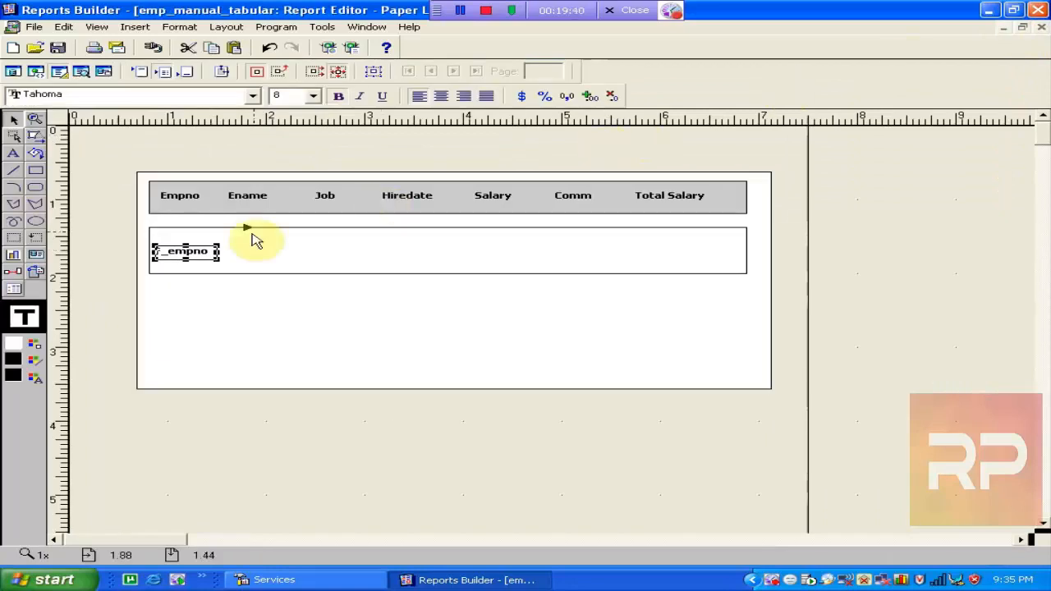
Move the F_empno field slightly up in the repeating frame and shift the Ename heading slightly to the right
{"action": "key", "text": "Up"}
{"action": "key", "text": "Up"}
{"action": "key", "text": "Right"}
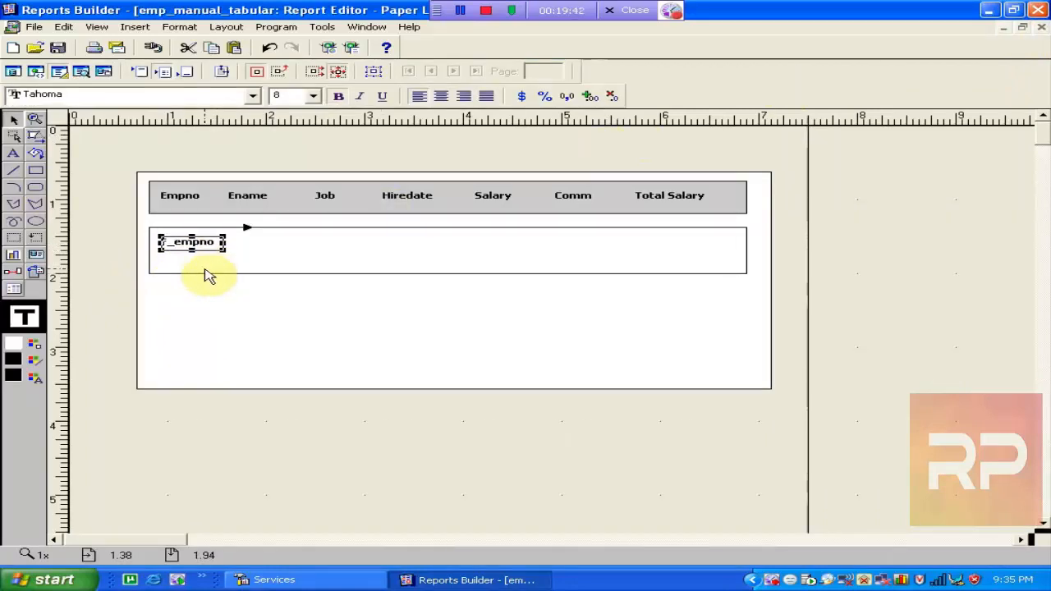
{"action": "key", "text": "Left"}
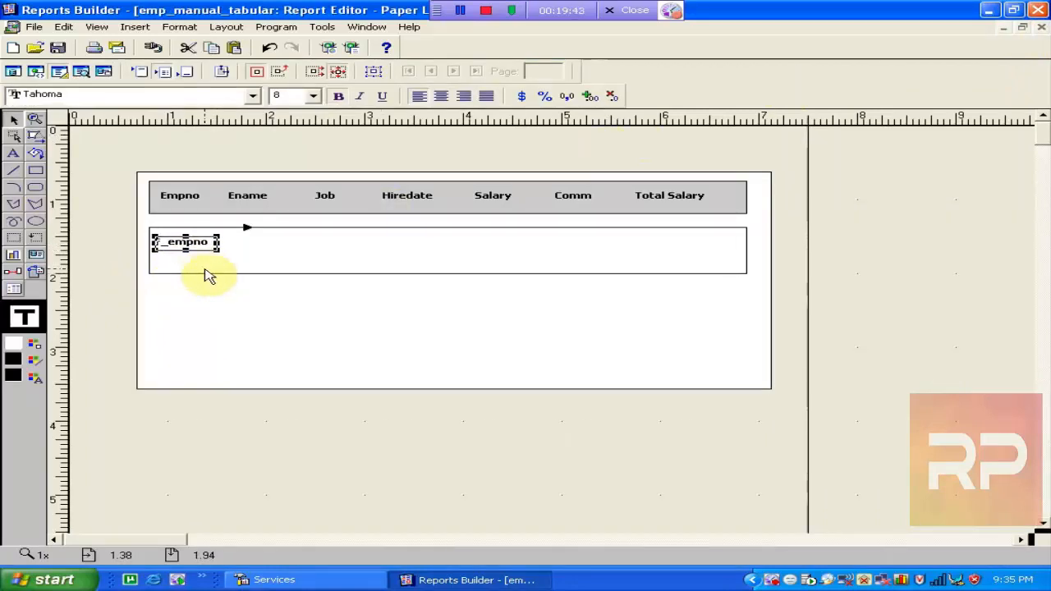
{"action": "left_click", "coordinate": [249, 201]}
{"action": "key", "text": "Right"}
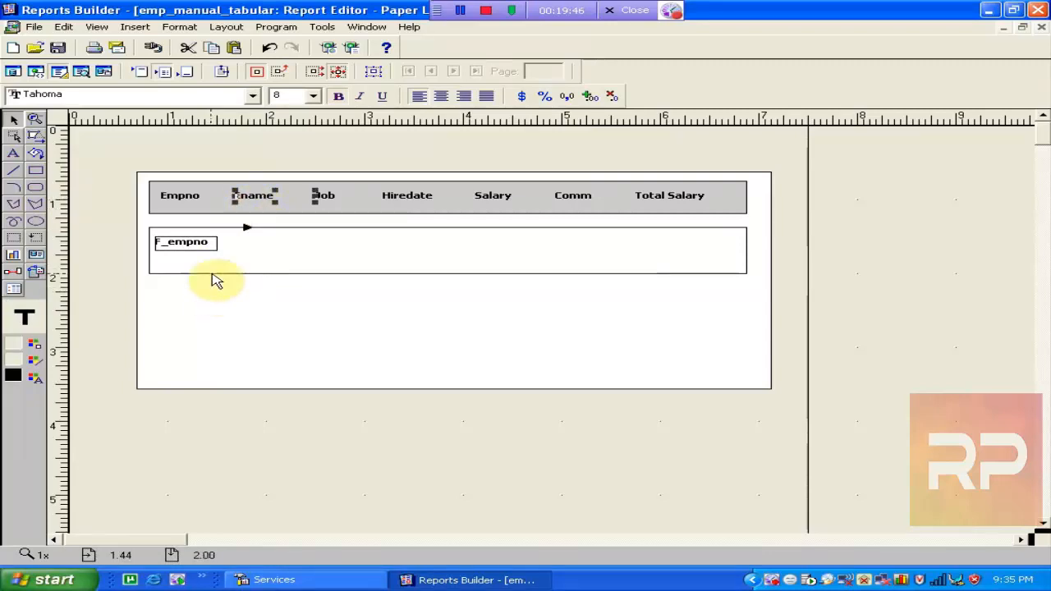
Duplicate the F_empno field and place the copy beside it in the same row, below the Ename heading
{"action": "left_click", "coordinate": [207, 248]}
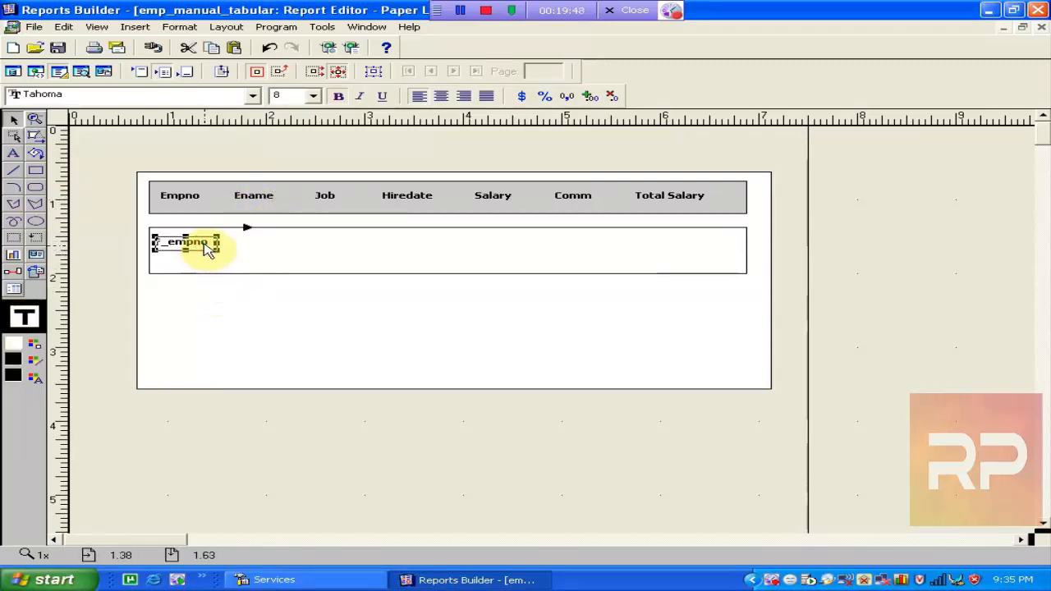
{"action": "left_click_drag", "start_coordinate": [205, 245], "coordinate": [213, 251]}
{"action": "key", "text": "Right"}
{"action": "key", "text": "Right"}
{"action": "key", "text": "Right"}
{"action": "key", "text": "Right"}
{"action": "key", "text": "Right"}
{"action": "key", "text": "Right"}
{"action": "key", "text": "Right"}
{"action": "key", "text": "Right"}
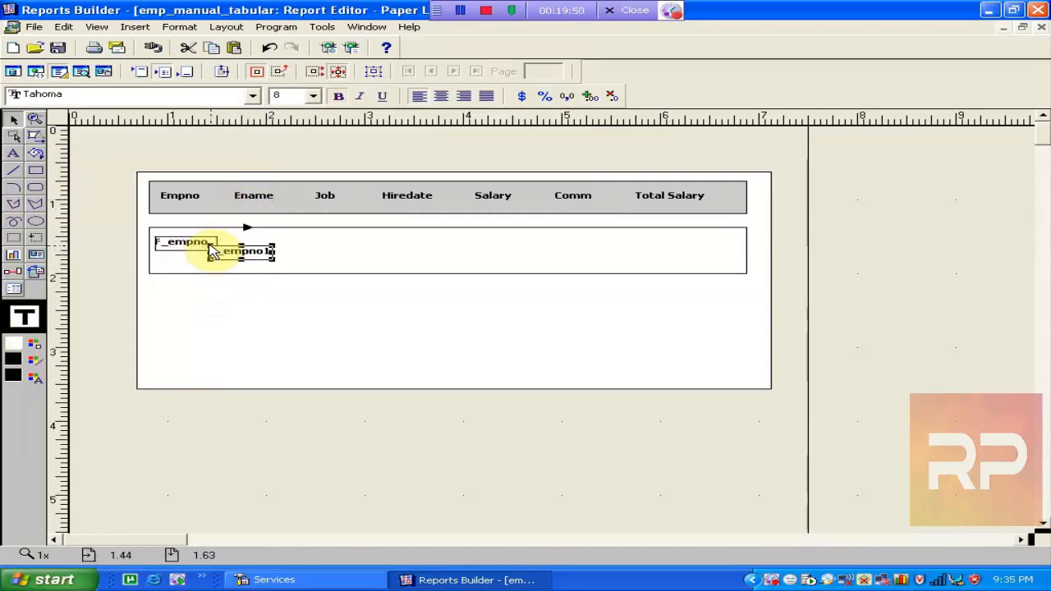
{"action": "key", "text": "Up"}
{"action": "key", "text": "Up"}
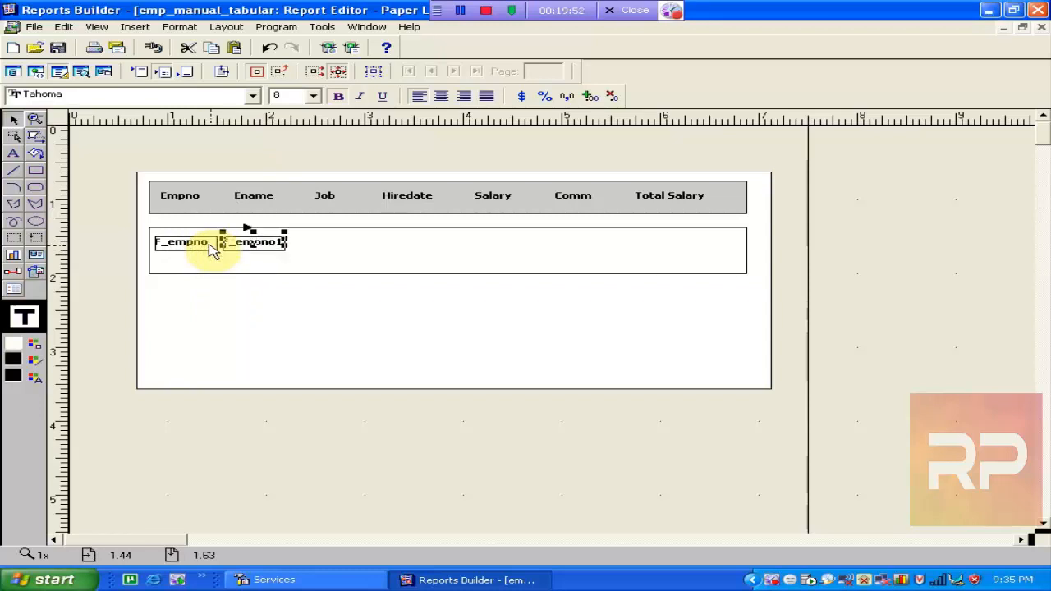
{"action": "key", "text": "Down"}
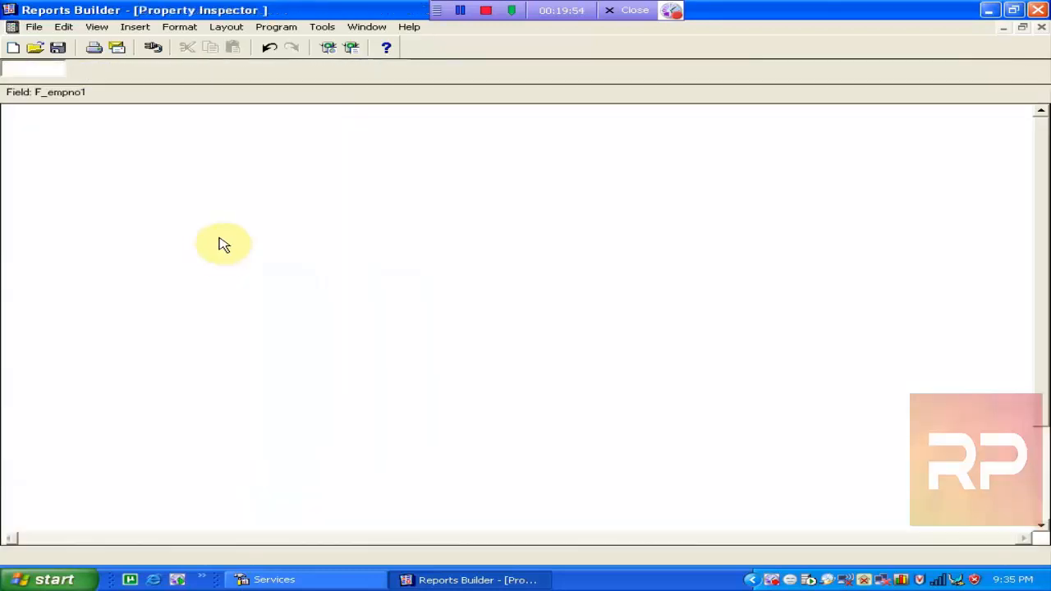
Rename the copied field F_ename, set its source to the ENAME column and close its properties
{"action": "left_click", "coordinate": [277, 177]}
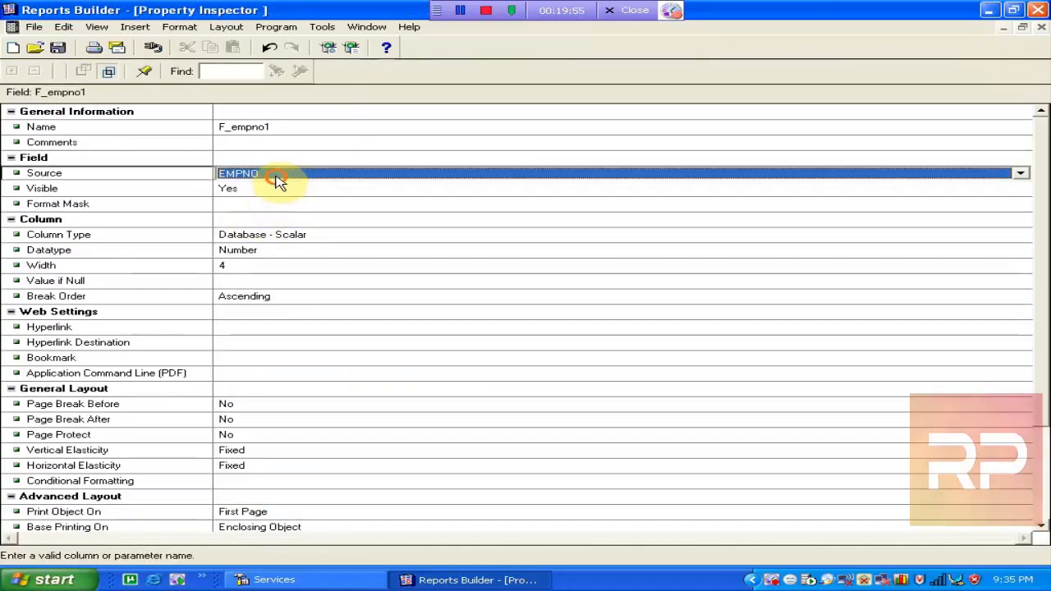
{"action": "left_click", "coordinate": [292, 127]}
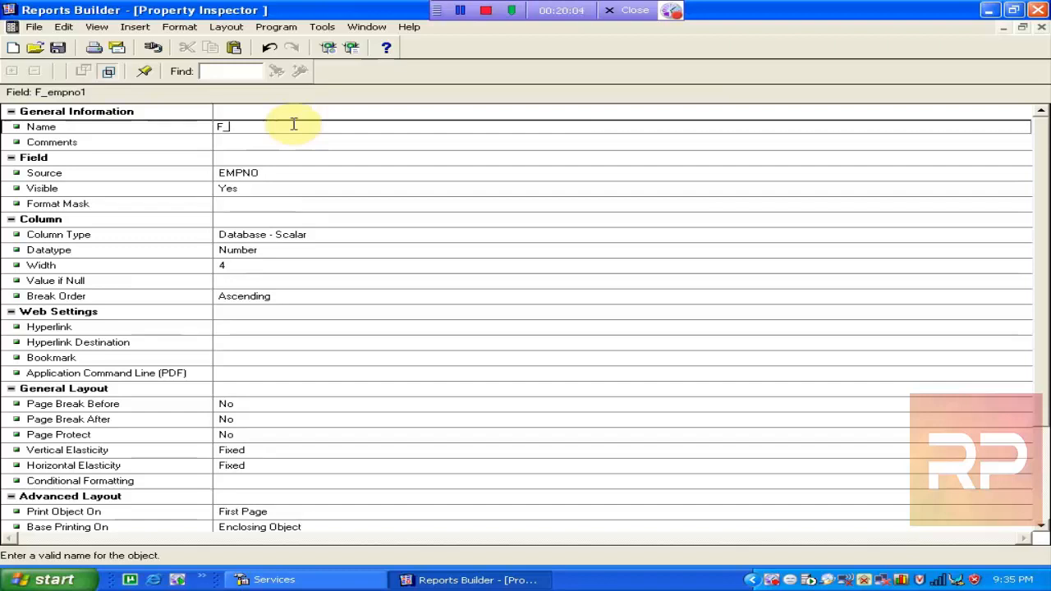
{"action": "type", "text": "ename"}
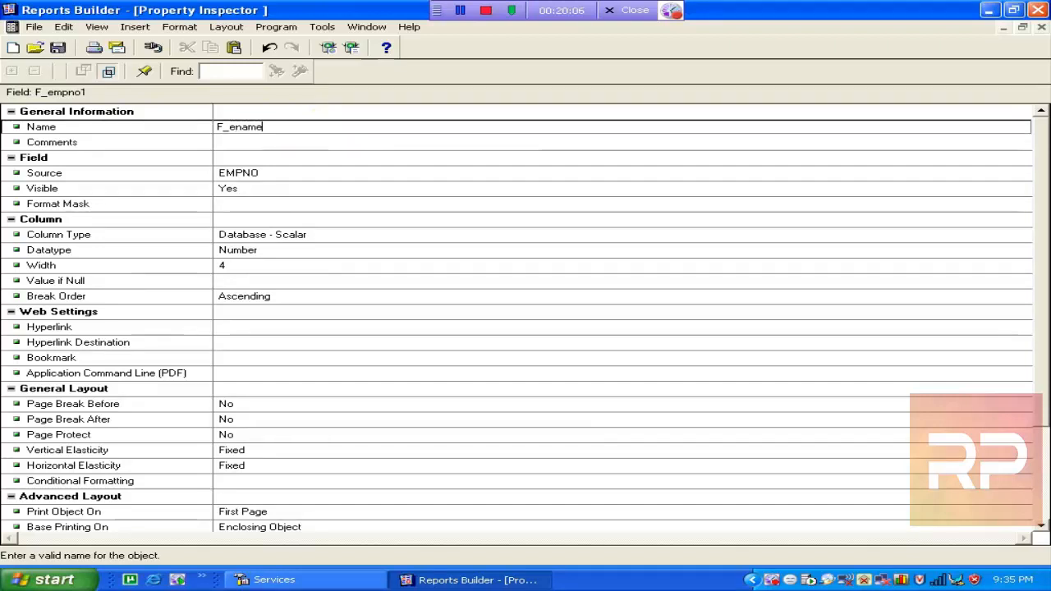
{"action": "left_click", "coordinate": [420, 171]}
{"action": "key", "text": "Down"}
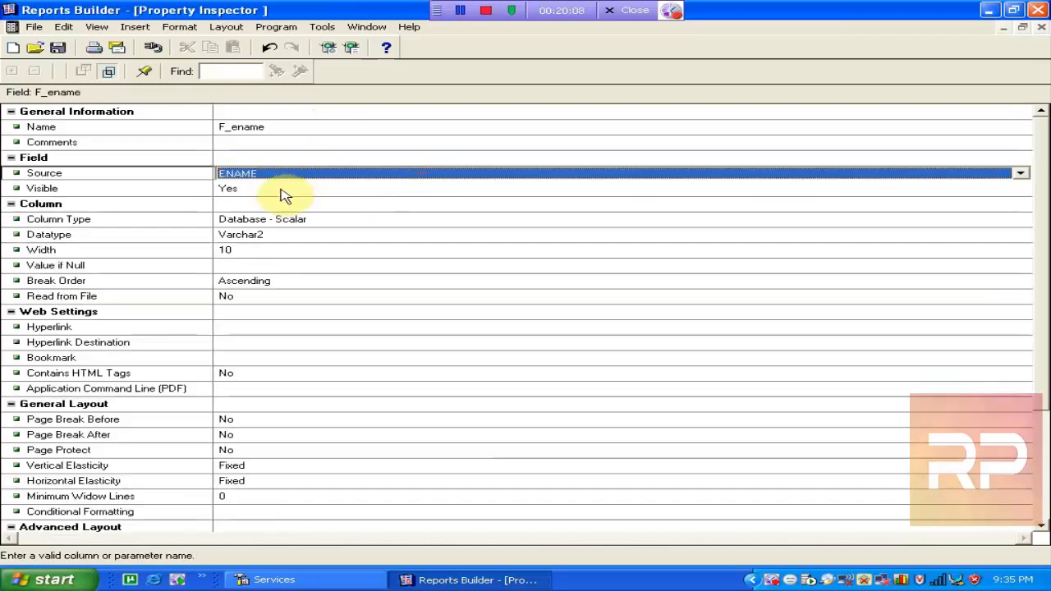
{"action": "left_click", "coordinate": [354, 116]}
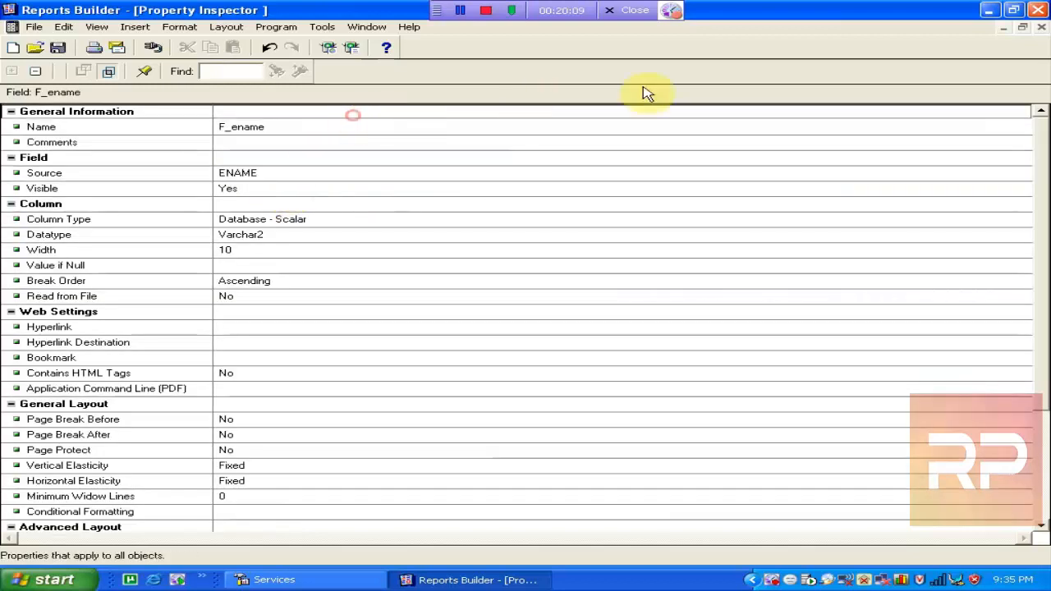
{"action": "left_click", "coordinate": [1039, 27]}
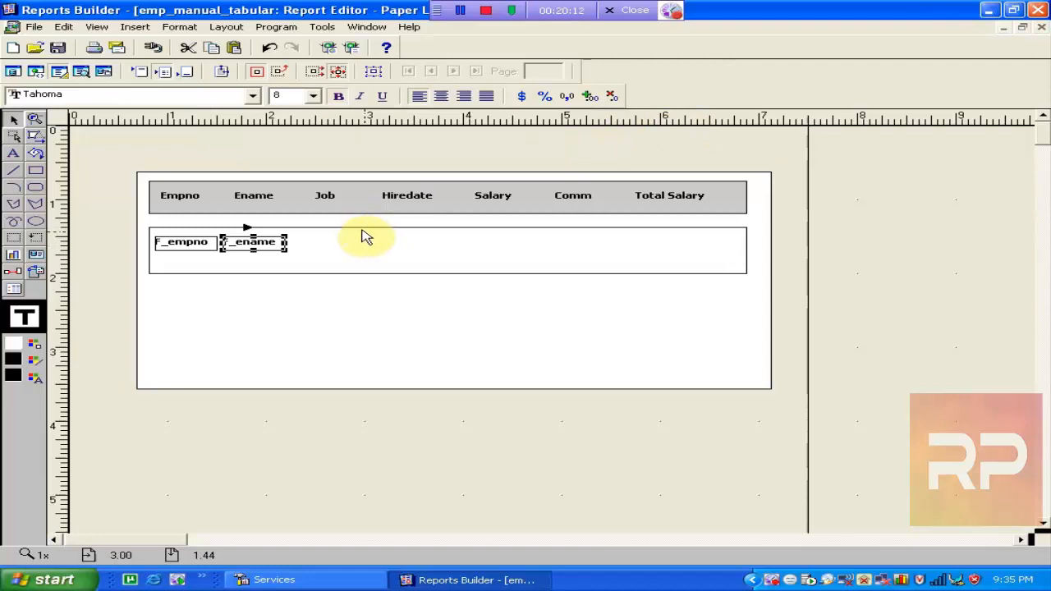
Duplicate the F_ename field and place the copy in the same row, below the Job heading
{"action": "key", "text": "ctrl+d"}
{"action": "key", "text": "Right"}
{"action": "key", "text": "Right"}
{"action": "key", "text": "Right"}
{"action": "key", "text": "Right"}
{"action": "key", "text": "Right"}
{"action": "key", "text": "Right"}
{"action": "key", "text": "Right"}
{"action": "key", "text": "Right"}
{"action": "key", "text": "Right"}
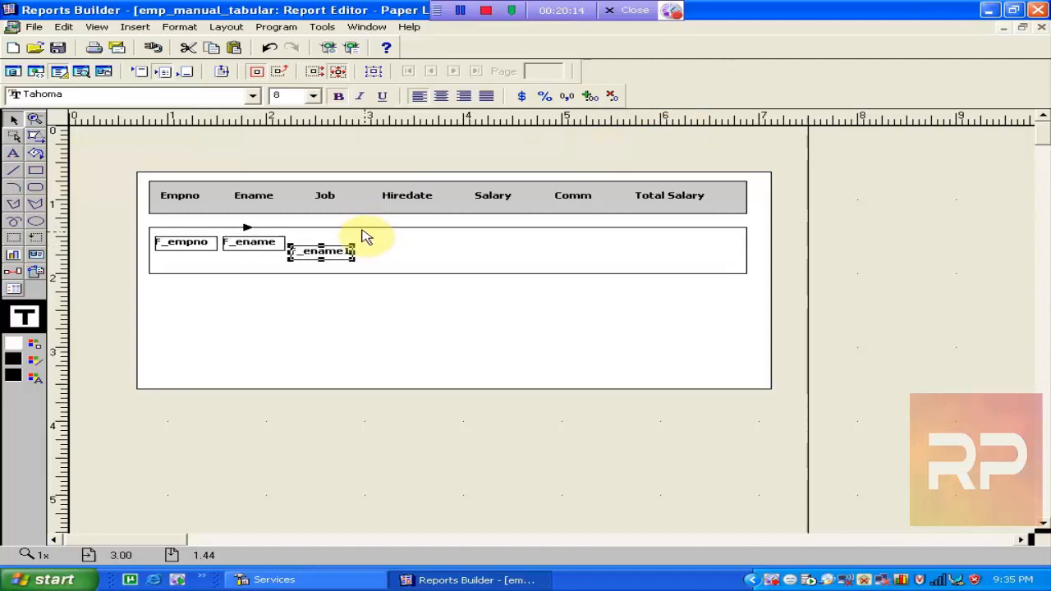
{"action": "key", "text": "Up"}
{"action": "key", "text": "Up"}
{"action": "key", "text": "Up"}
{"action": "key", "text": "Right"}
{"action": "key", "text": "Right"}
{"action": "key", "text": "Right"}
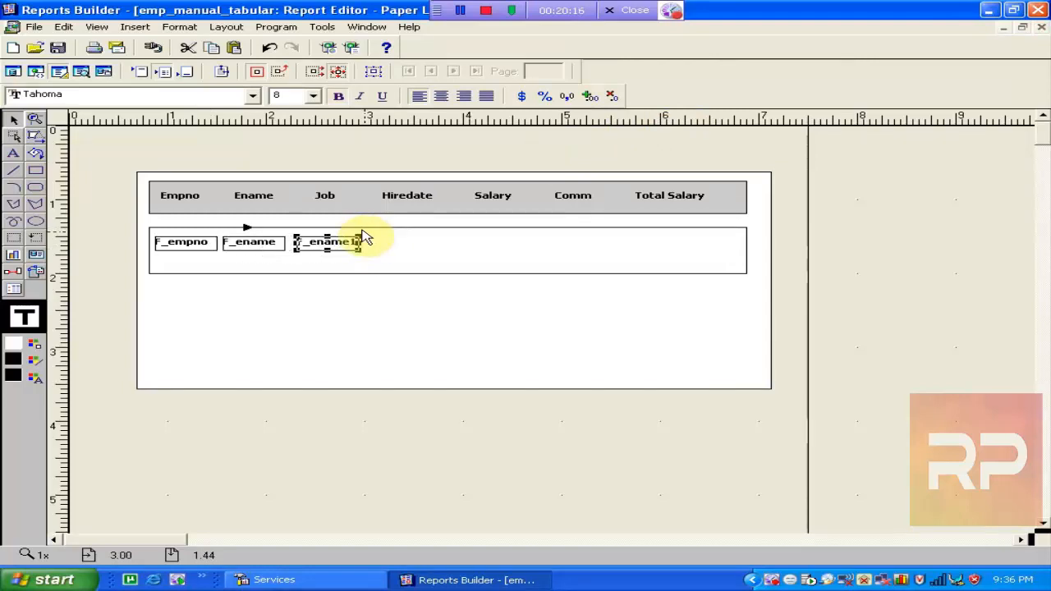
Rename the field below the Job heading F_job and set its source to the JOB column
{"action": "double_click", "coordinate": [361, 240]}
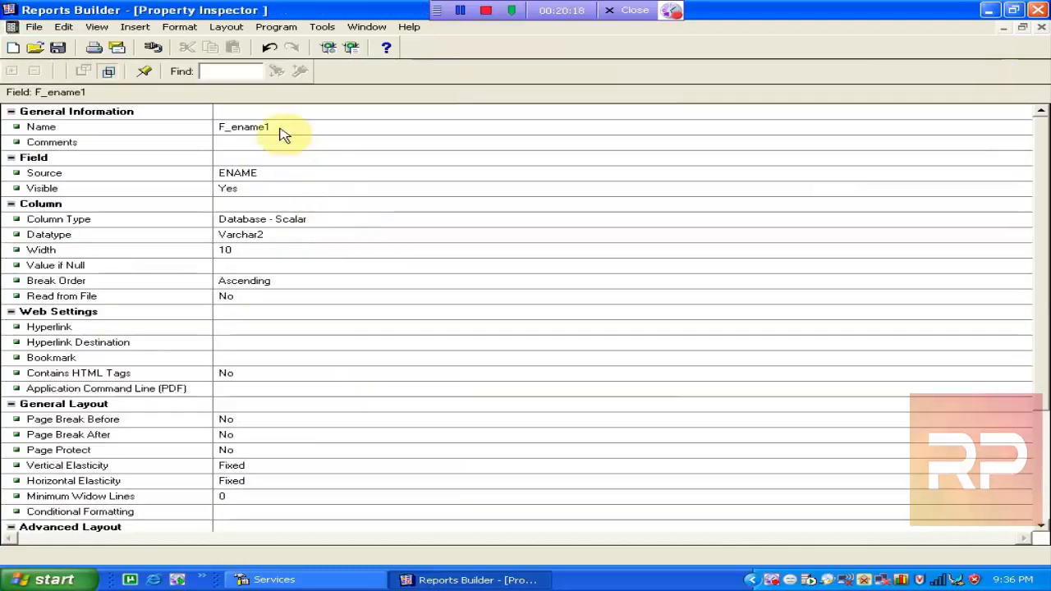
{"action": "left_click", "coordinate": [293, 127]}
{"action": "left_click", "coordinate": [293, 126]}
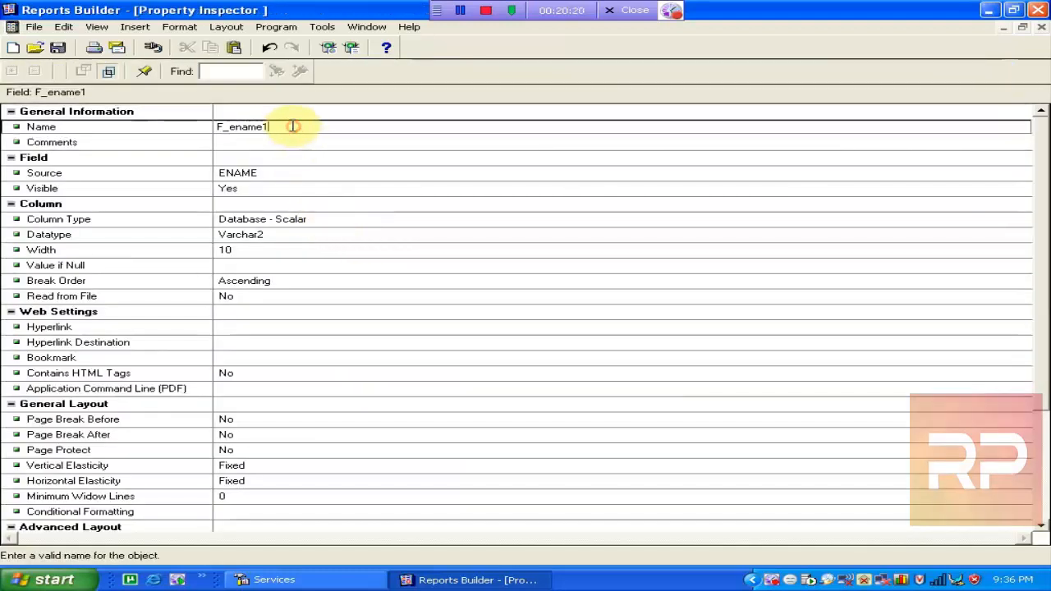
{"action": "key", "text": "BackSpace"}
{"action": "key", "text": "BackSpace"}
{"action": "key", "text": "BackSpace"}
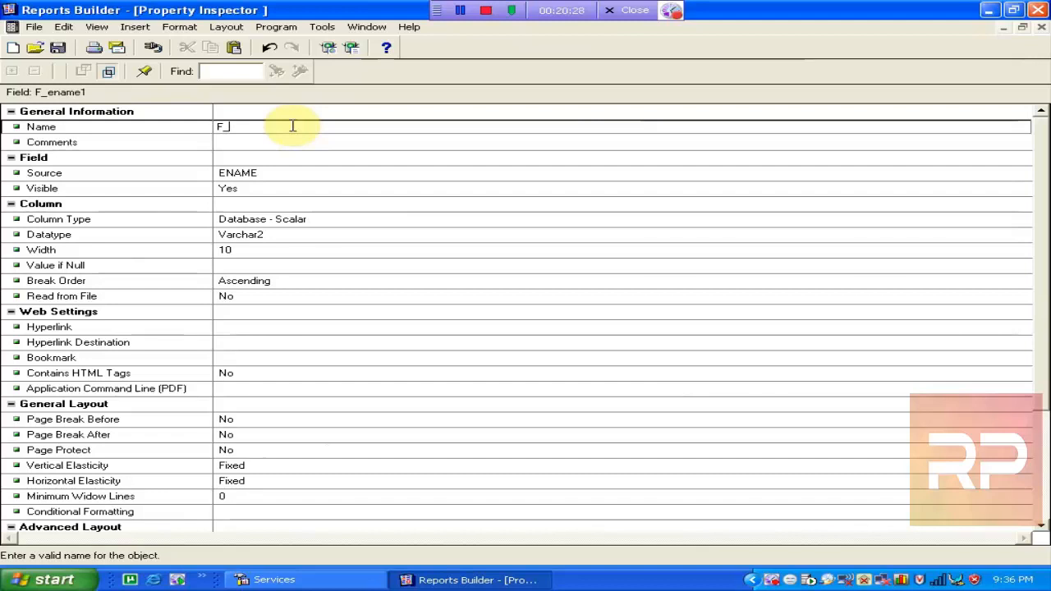
{"action": "type", "text": "job"}
{"action": "left_click", "coordinate": [352, 188]}
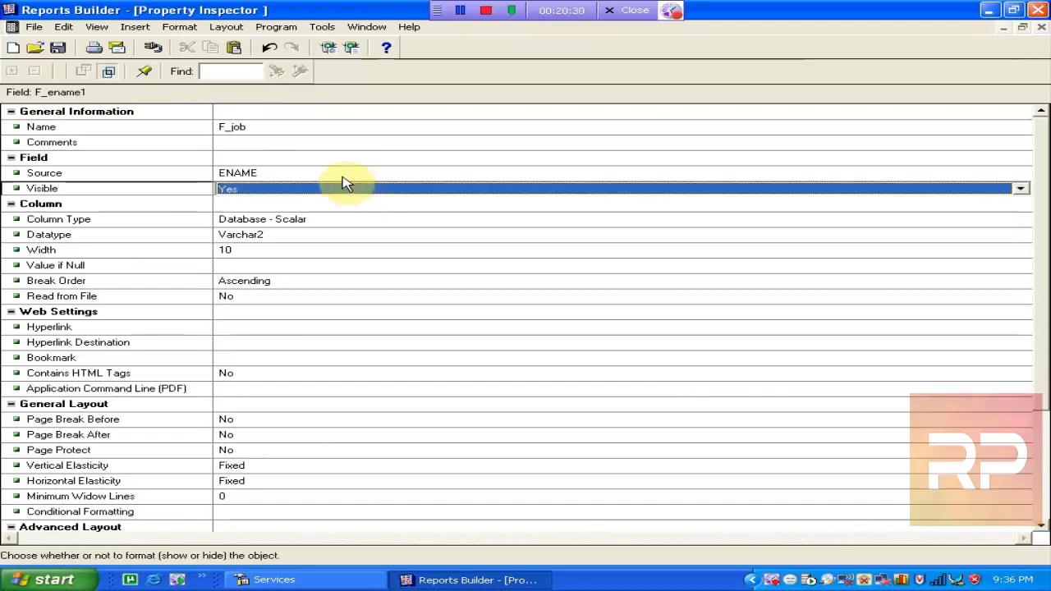
{"action": "left_click", "coordinate": [340, 175]}
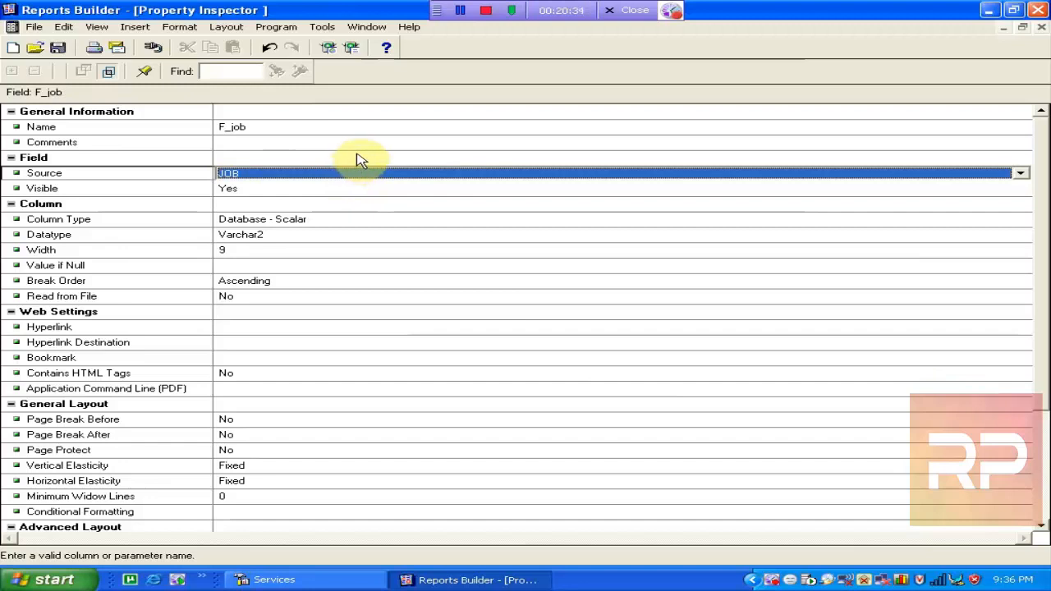
Close the F_job properties, duplicate that field and place the copy in the same row, below the Hiredate heading
{"action": "left_click", "coordinate": [355, 154]}
{"action": "left_click", "coordinate": [1040, 28]}
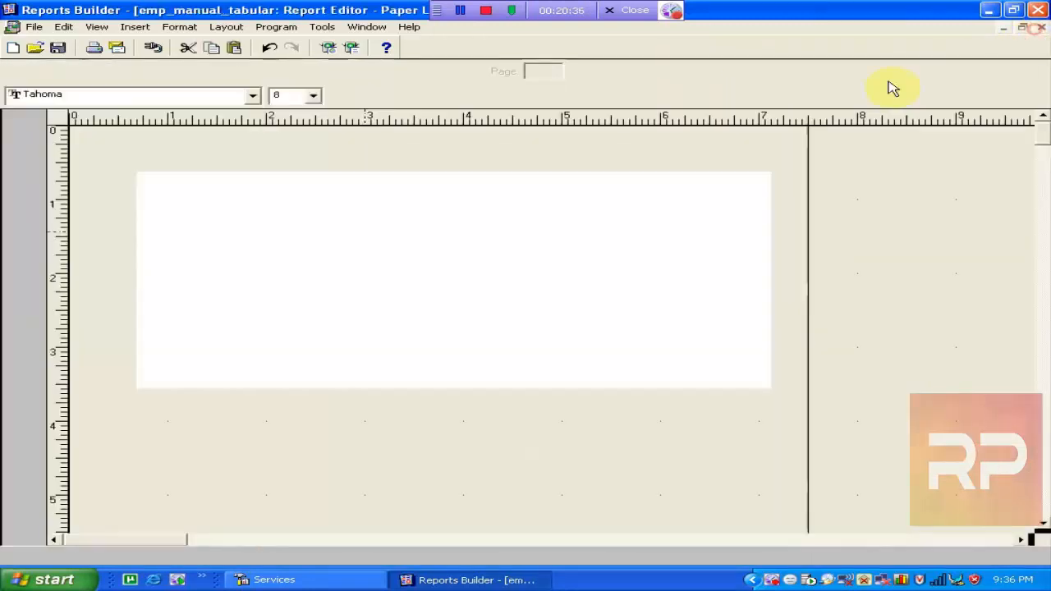
{"action": "key", "text": "ctrl+d"}
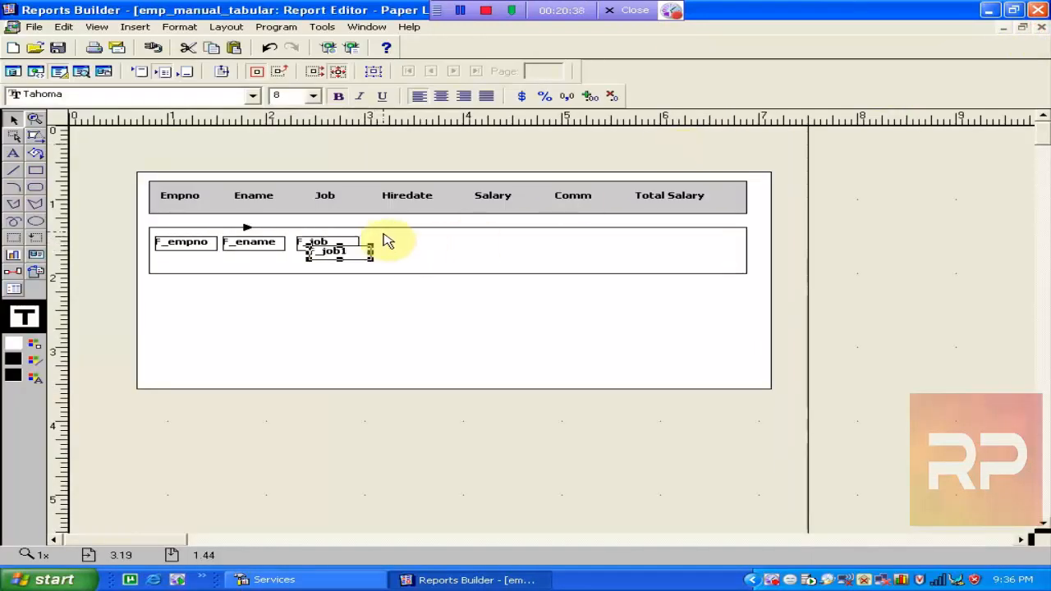
{"action": "key", "text": "Right"}
{"action": "key", "text": "Right"}
{"action": "key", "text": "Right"}
{"action": "key", "text": "Right"}
{"action": "key", "text": "Right"}
{"action": "key", "text": "Right"}
{"action": "key", "text": "Right"}
{"action": "key", "text": "Right"}
{"action": "key", "text": "Right"}
{"action": "key", "text": "Up"}
{"action": "key", "text": "Up"}
{"action": "key", "text": "Up"}
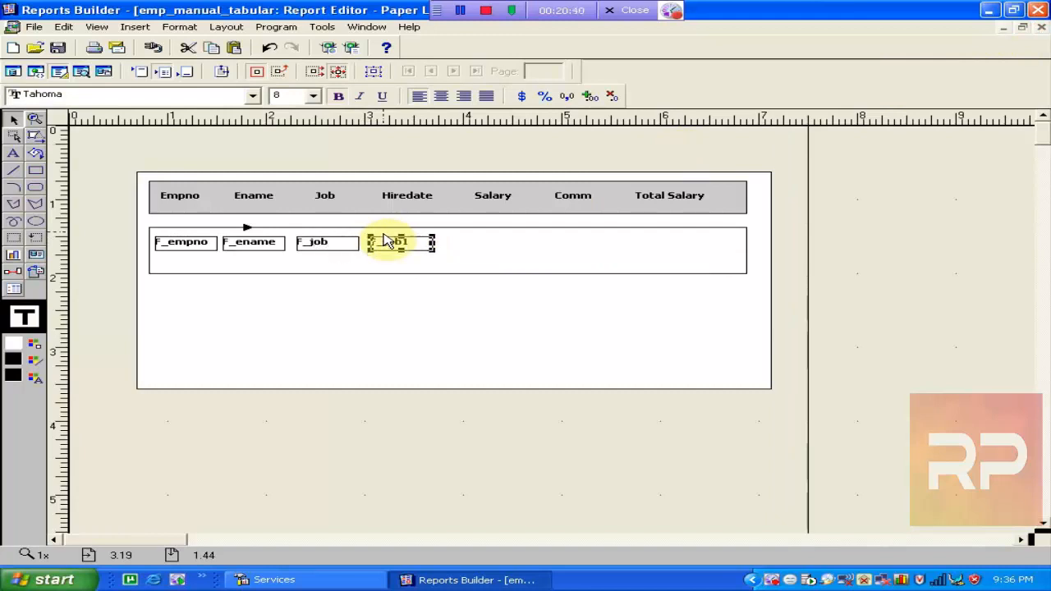
{"action": "key", "text": "Down"}
{"action": "key", "text": "Down"}
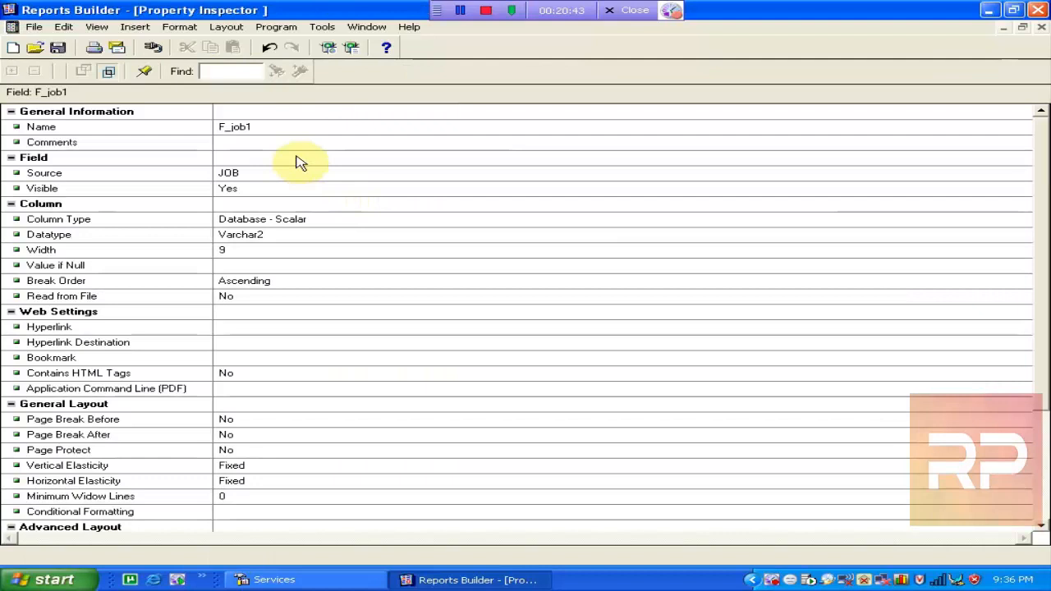
Rename the copied field F_hiredate, set its source to the HIREDATE column and close its properties
{"action": "left_click", "coordinate": [272, 124]}
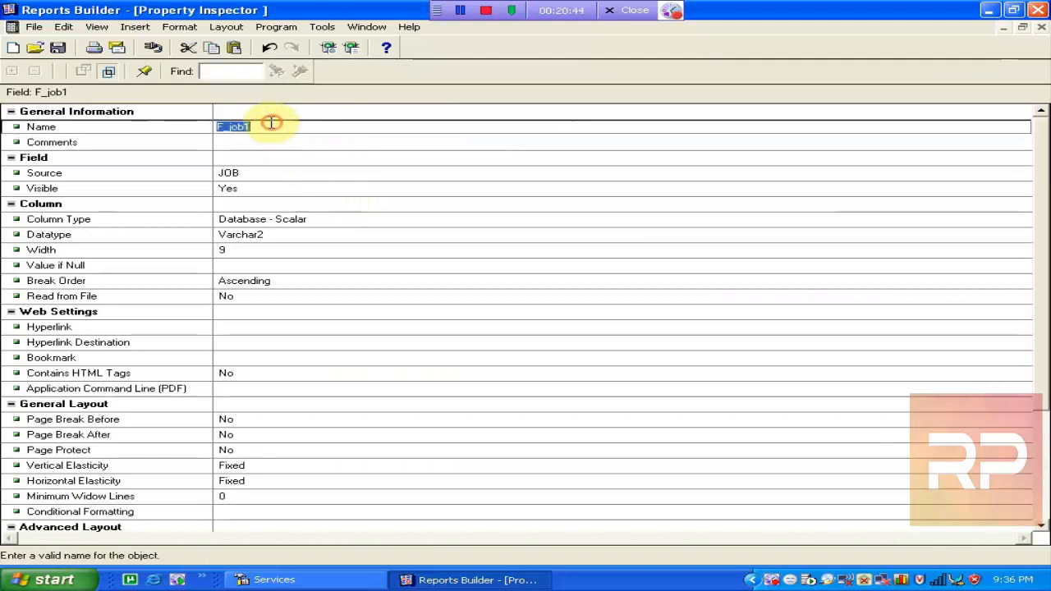
{"action": "left_click", "coordinate": [272, 125]}
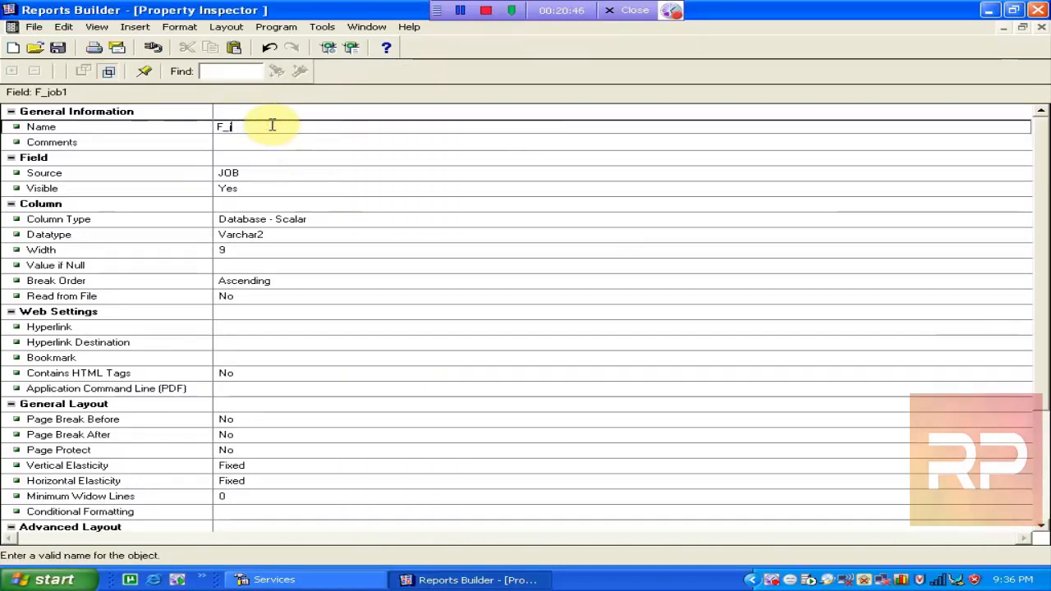
{"action": "type", "text": "hiredate"}
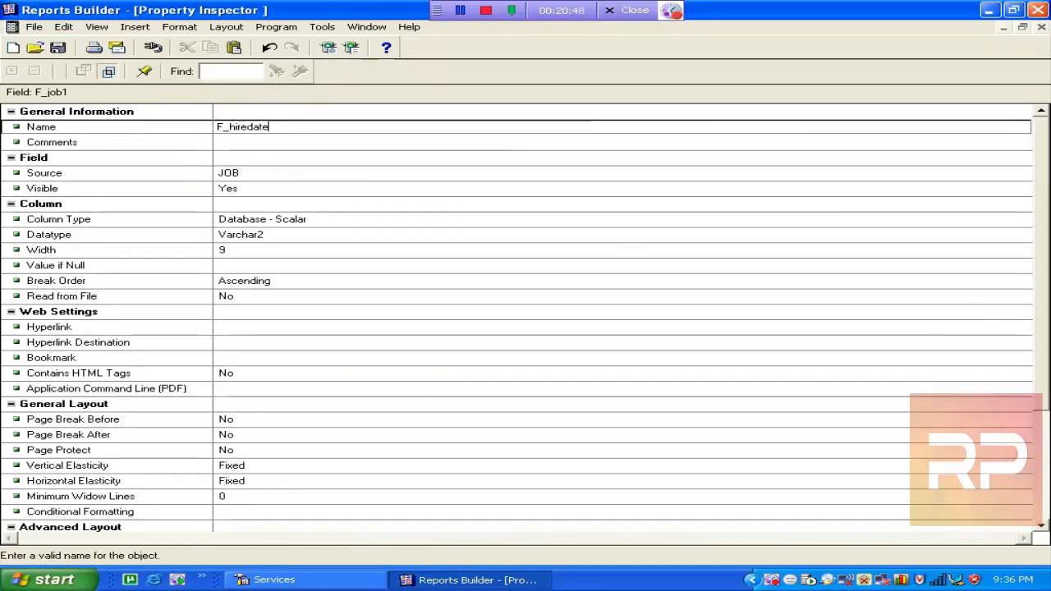
{"action": "left_click", "coordinate": [289, 173]}
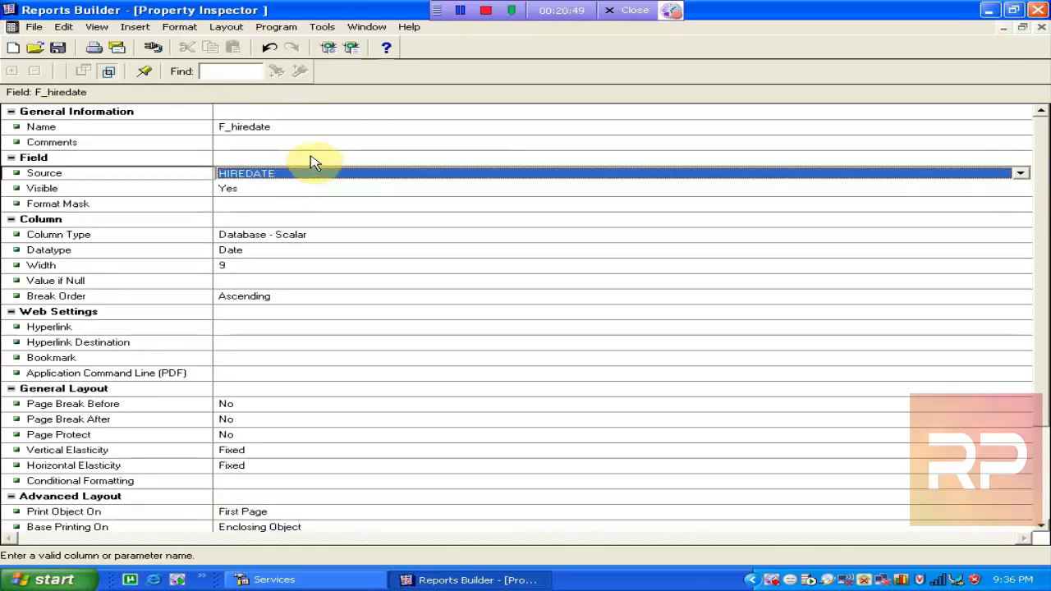
{"action": "left_click", "coordinate": [308, 156]}
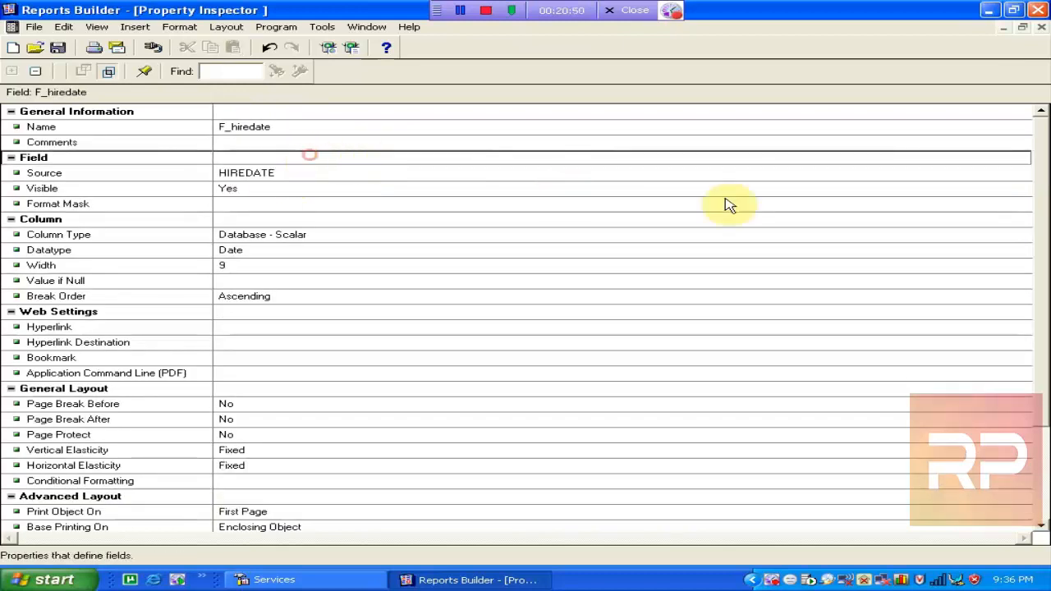
{"action": "left_click", "coordinate": [1041, 28]}
Duplicate the F_hiredate field and place the copy in the same row, below the Salary heading
{"action": "key", "text": "ctrl+d"}
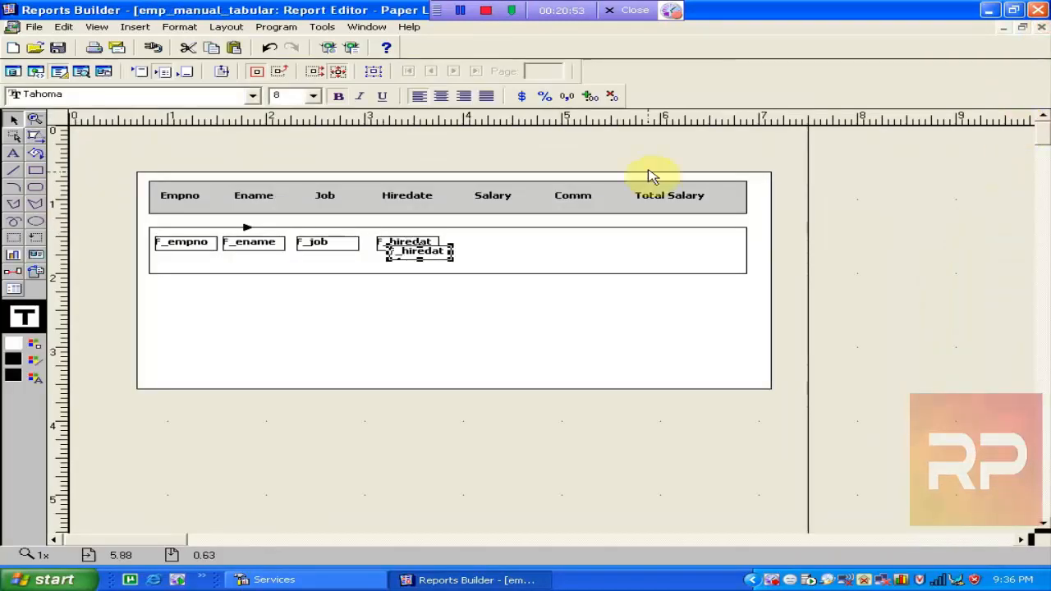
{"action": "key", "text": "Right"}
{"action": "key", "text": "Right"}
{"action": "key", "text": "Right"}
{"action": "key", "text": "Right"}
{"action": "key", "text": "Right"}
{"action": "key", "text": "Right"}
{"action": "key", "text": "Right"}
{"action": "key", "text": "Right"}
{"action": "key", "text": "Right"}
{"action": "key", "text": "Right"}
{"action": "key", "text": "Right"}
{"action": "key", "text": "Right"}
{"action": "key", "text": "Right"}
{"action": "key", "text": "Right"}
{"action": "key", "text": "Right"}
{"action": "key", "text": "Up"}
{"action": "key", "text": "Up"}
{"action": "key", "text": "Up"}
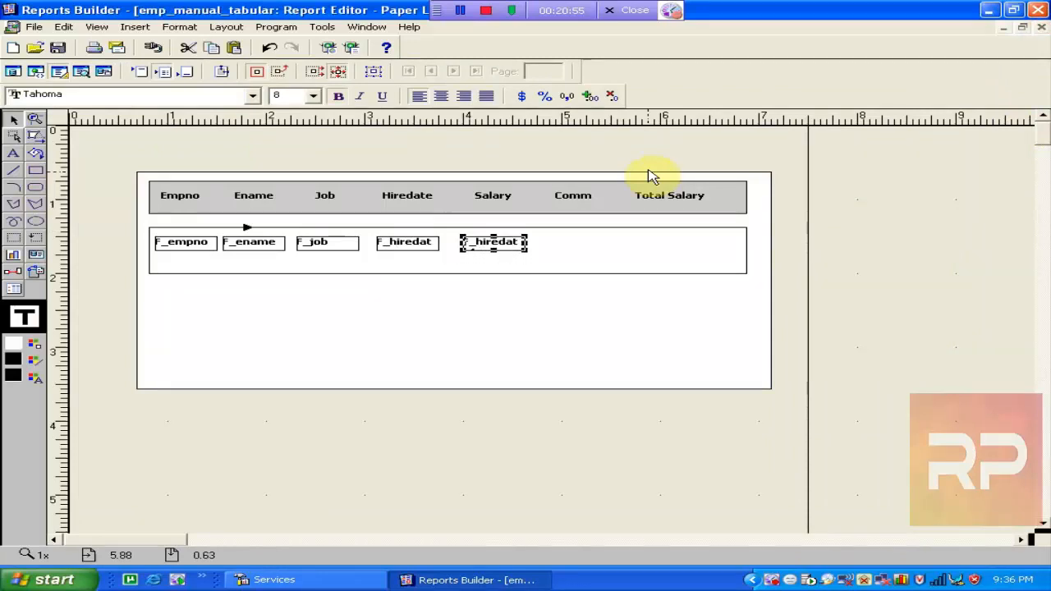
{"action": "key", "text": "Down"}
{"action": "key", "text": "Down"}
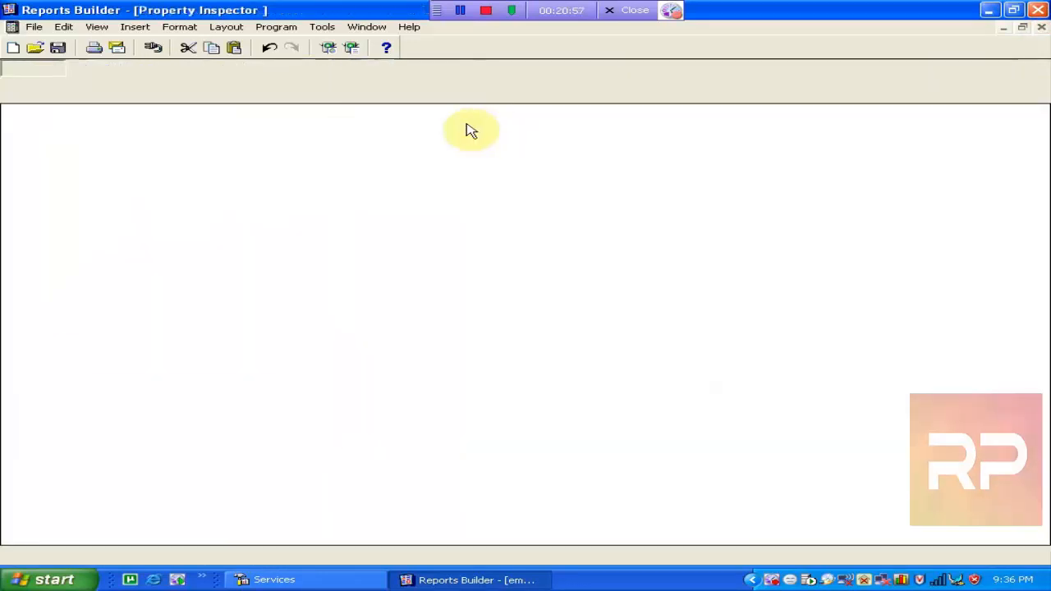
Rename the copied field F_salary, set its source to the SAL column and close its properties
{"action": "left_click", "coordinate": [302, 133]}
{"action": "left_click", "coordinate": [304, 129]}
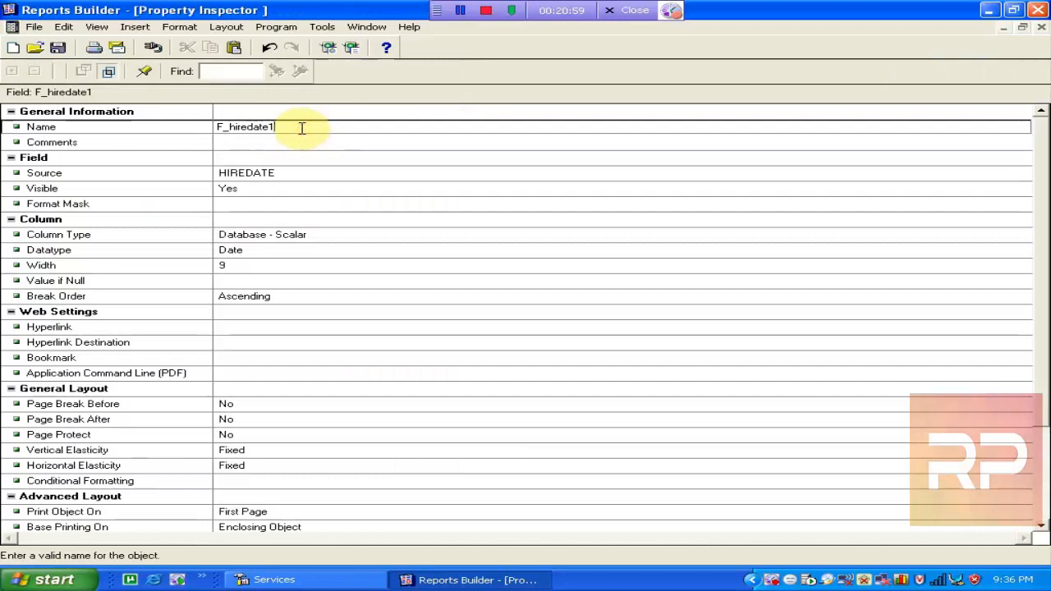
{"action": "type", "text": "F_H"}
{"action": "key", "text": "BackSpace"}
{"action": "type", "text": "s"}
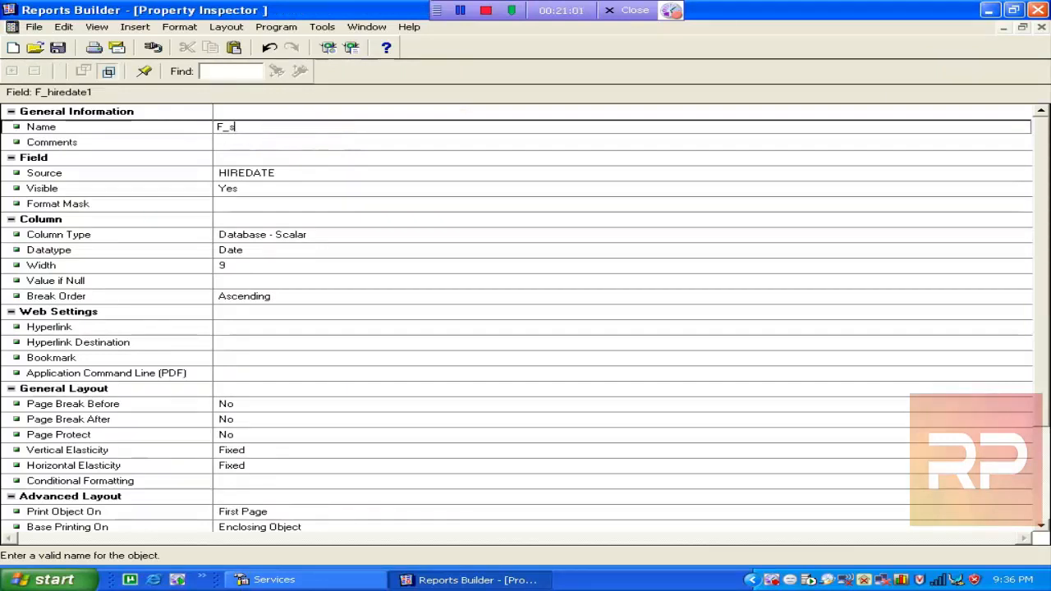
{"action": "type", "text": "alary"}
{"action": "double_click", "coordinate": [292, 177]}
{"action": "left_click", "coordinate": [348, 125]}
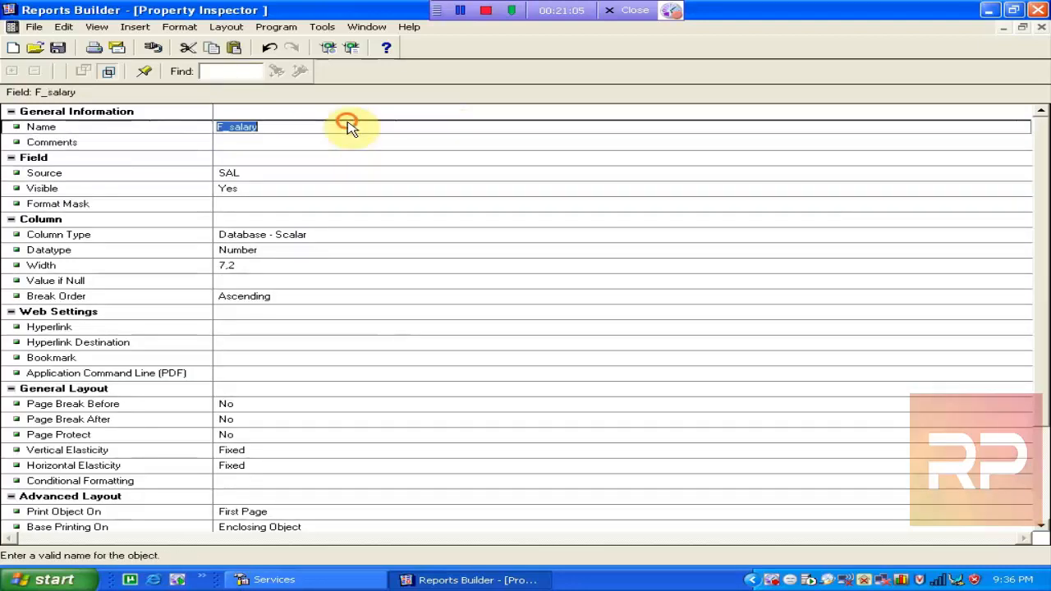
{"action": "left_click", "coordinate": [1041, 27]}
Duplicate the F_salary field and place the copy in the same row, below the Comm heading
{"action": "key", "text": "ctrl+d"}
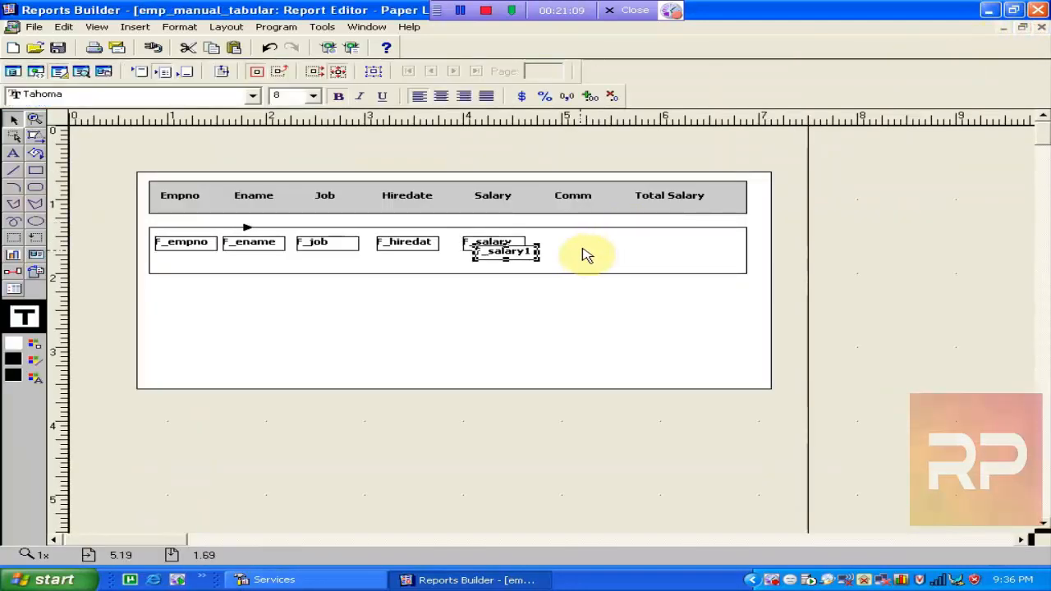
{"action": "key", "text": "Right"}
{"action": "key", "text": "Right"}
{"action": "key", "text": "Right"}
{"action": "key", "text": "Right"}
{"action": "key", "text": "Right"}
{"action": "key", "text": "Right"}
{"action": "key", "text": "Right"}
{"action": "key", "text": "Right"}
{"action": "key", "text": "Right"}
{"action": "key", "text": "Right"}
{"action": "key", "text": "Right"}
{"action": "key", "text": "Right"}
{"action": "key", "text": "Right"}
{"action": "key", "text": "Up"}
{"action": "key", "text": "Up"}
{"action": "key", "text": "Up"}
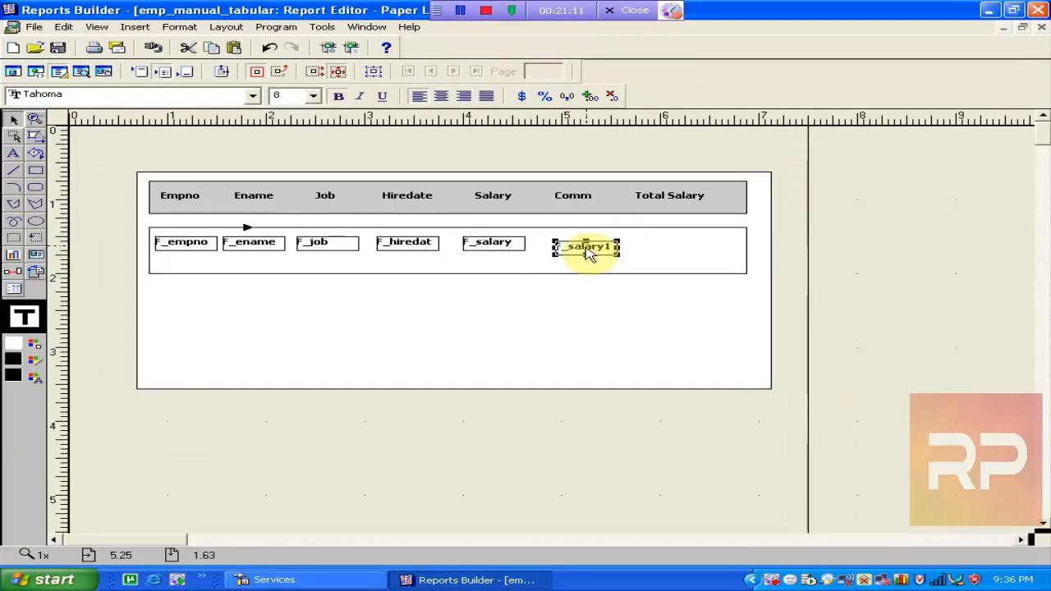
{"action": "key", "text": "Left"}
{"action": "key", "text": "Down"}
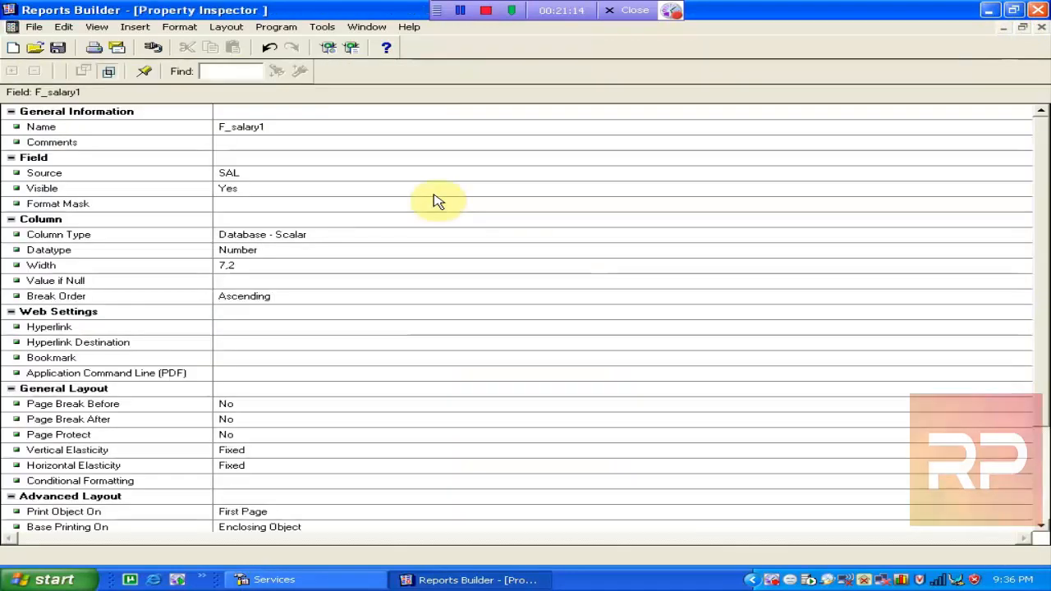
Rename the copied field F_comm, set its source to the COMM column and close its properties
{"action": "left_click", "coordinate": [258, 129]}
{"action": "left_click", "coordinate": [314, 126]}
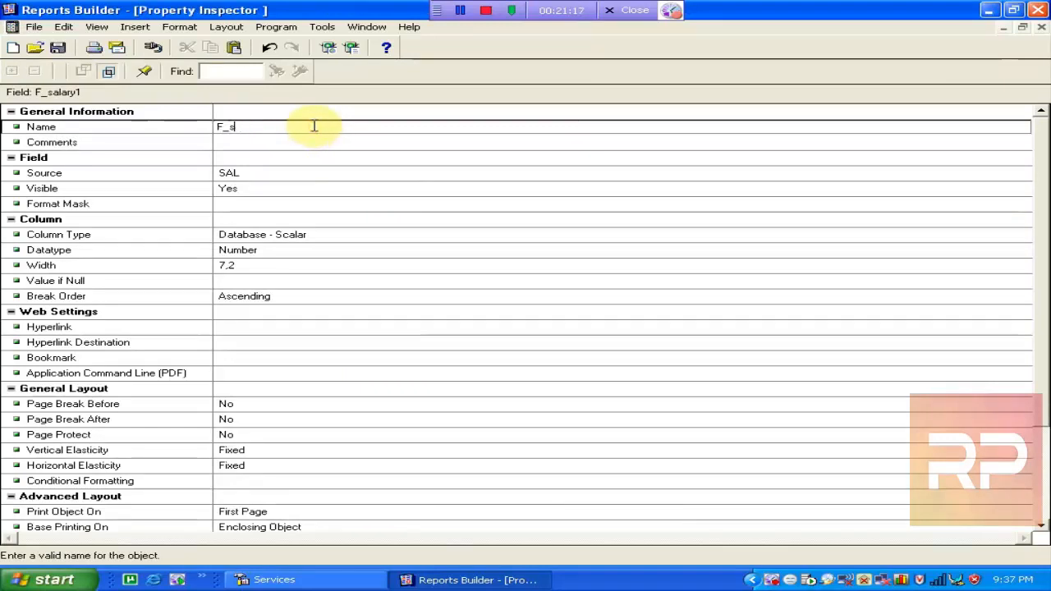
{"action": "type", "text": "F_comm"}
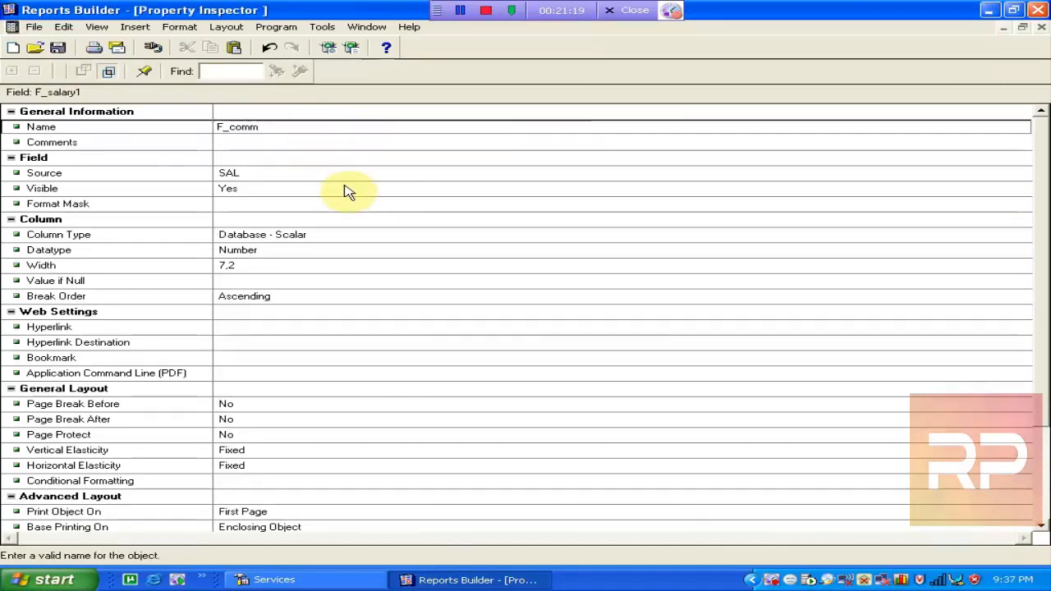
{"action": "left_click", "coordinate": [326, 175]}
{"action": "type", "text": "COMM"}
{"action": "key", "text": "Tab"}
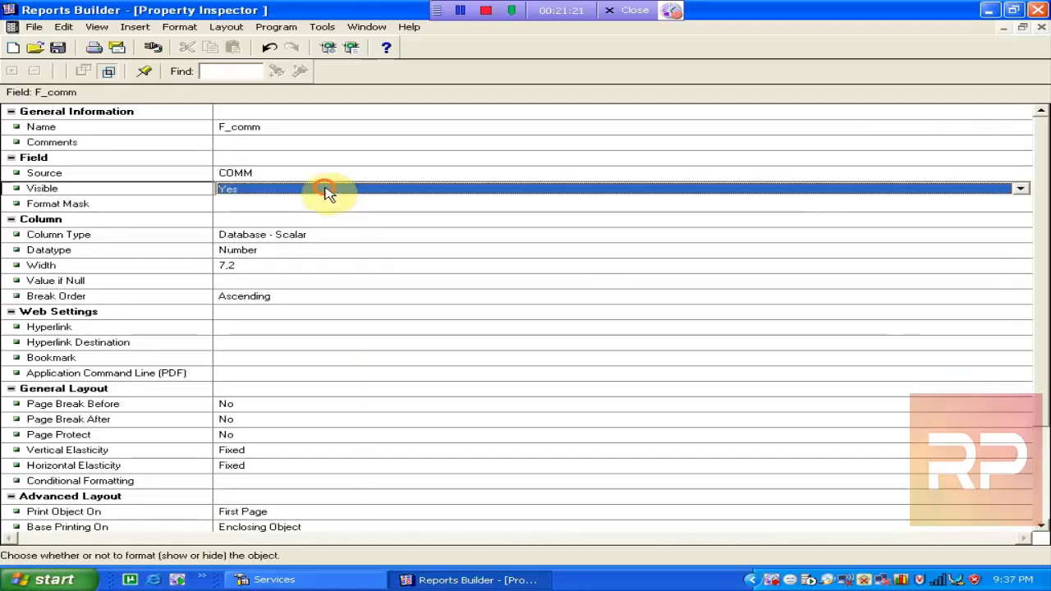
{"action": "left_click", "coordinate": [1041, 29]}
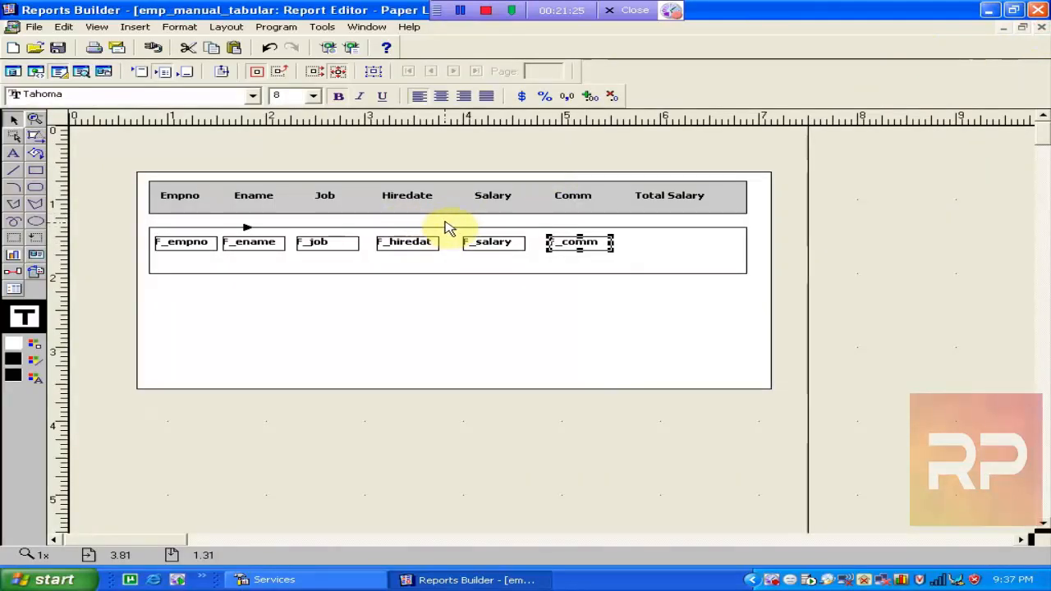
Run the paper layout to preview the employee report, and return to the layout view
{"action": "left_click", "coordinate": [348, 46]}
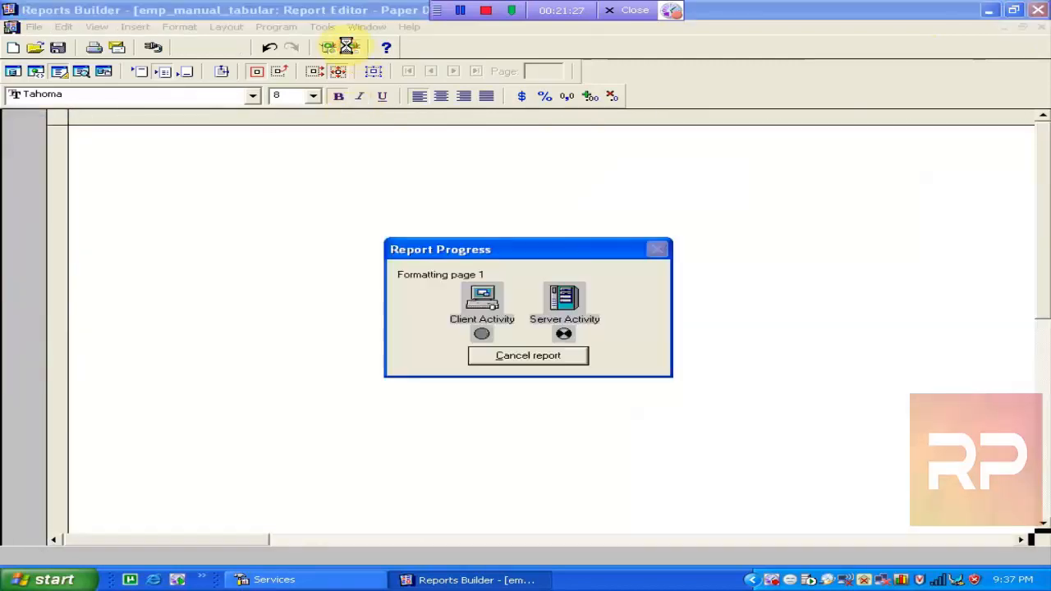
{"action": "left_click", "coordinate": [348, 47]}
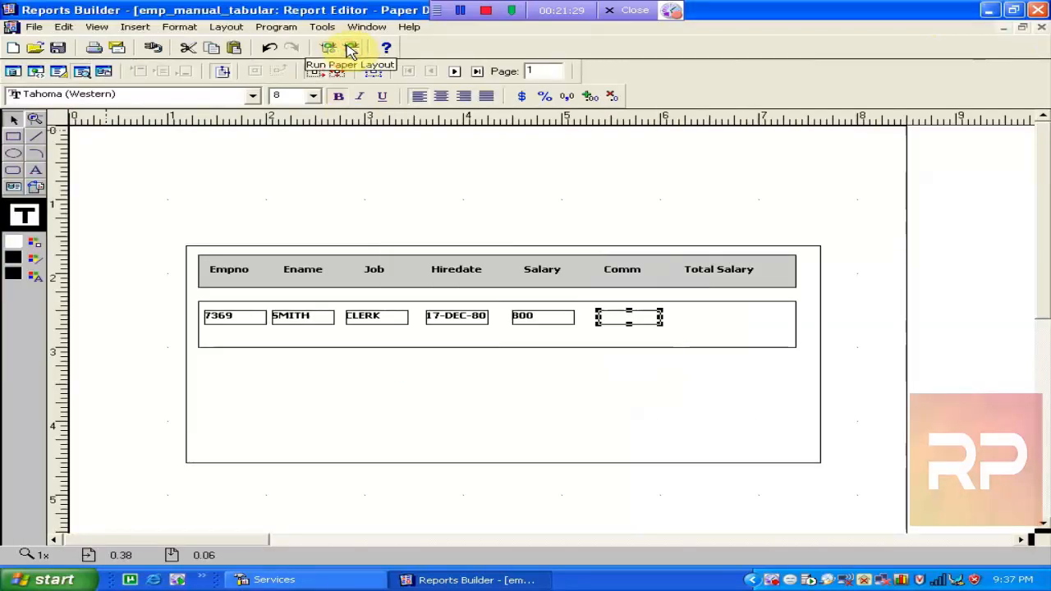
{"action": "left_click", "coordinate": [62, 72]}
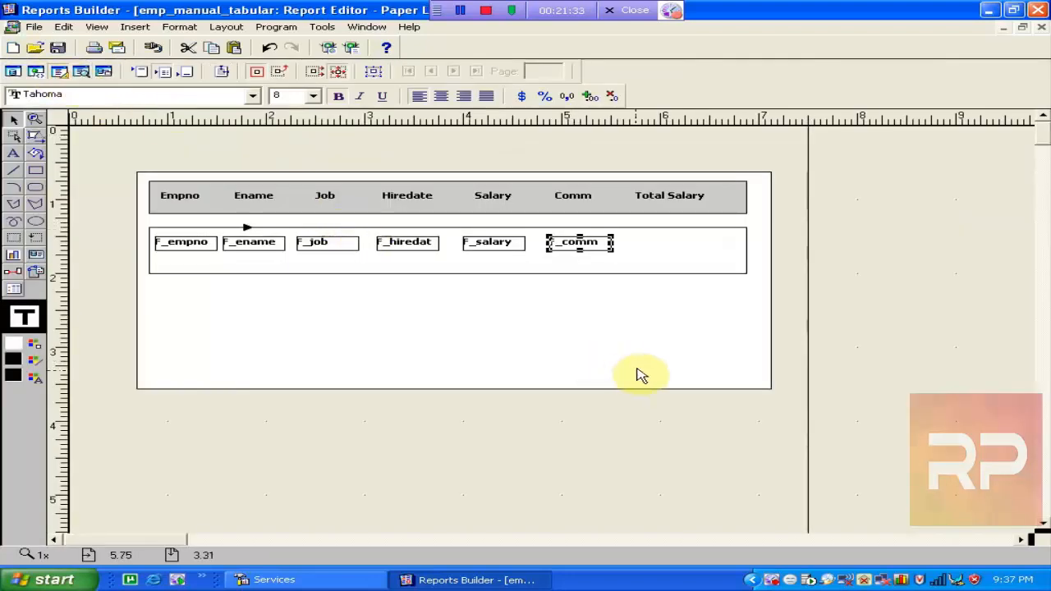
Check the source and visibility settings in the F_comm field's properties, and close them
{"action": "left_click", "coordinate": [546, 327]}
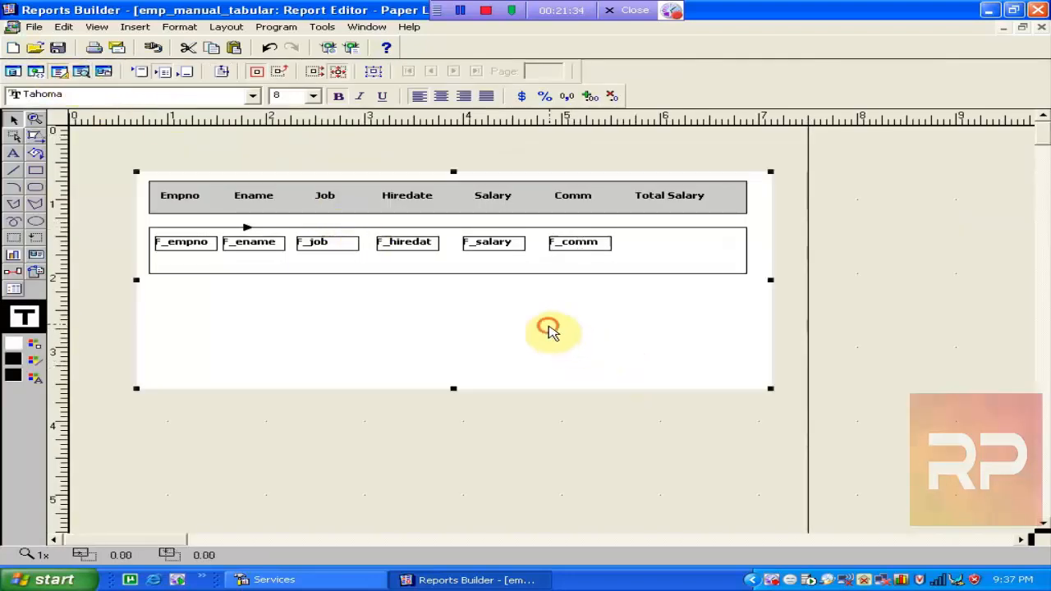
{"action": "double_click", "coordinate": [572, 246]}
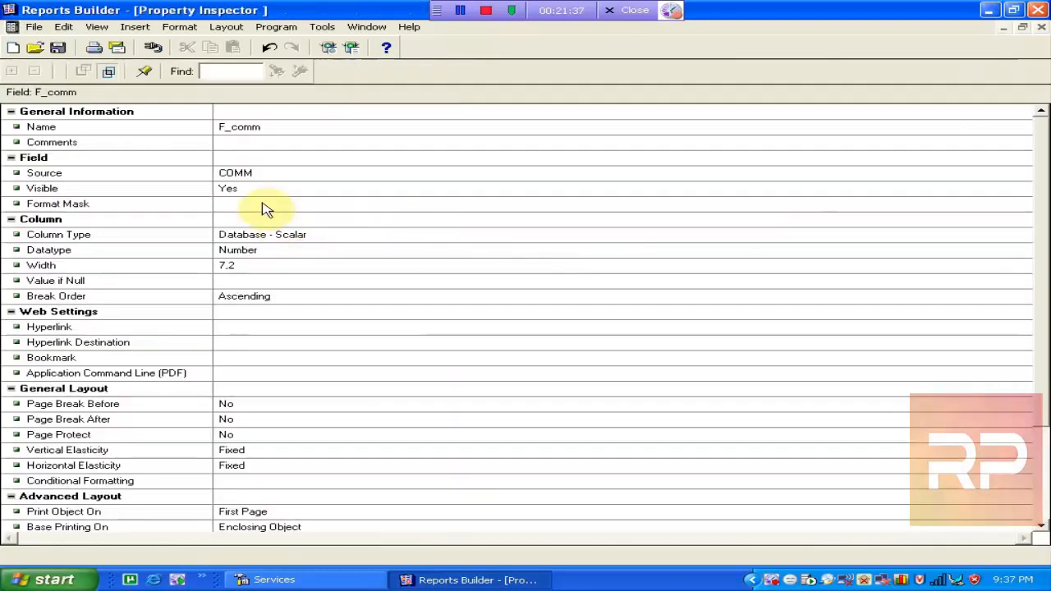
{"action": "left_click", "coordinate": [257, 194]}
{"action": "left_click", "coordinate": [269, 175]}
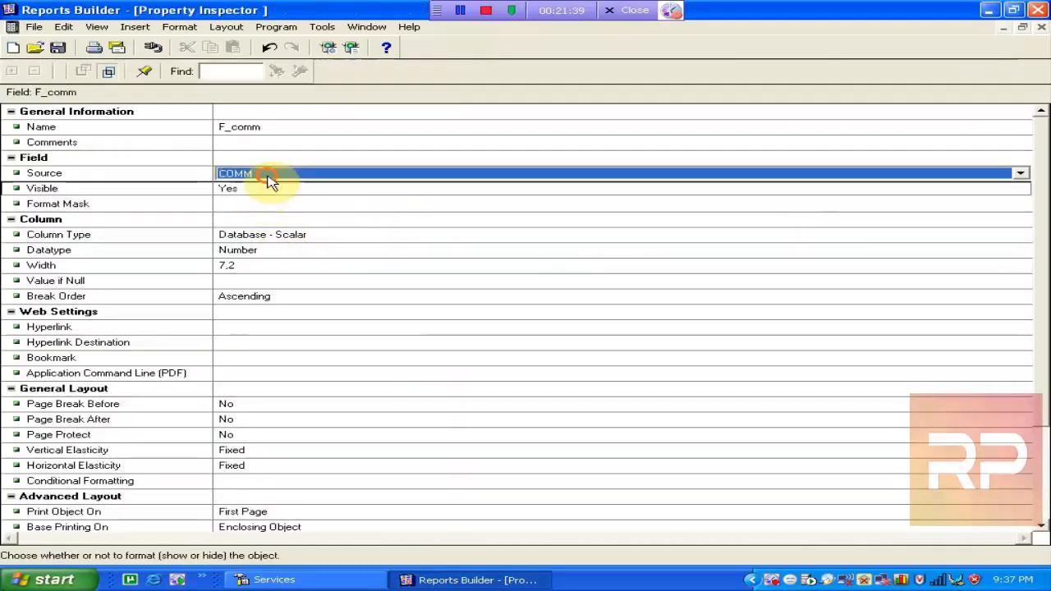
{"action": "left_click", "coordinate": [1042, 28]}
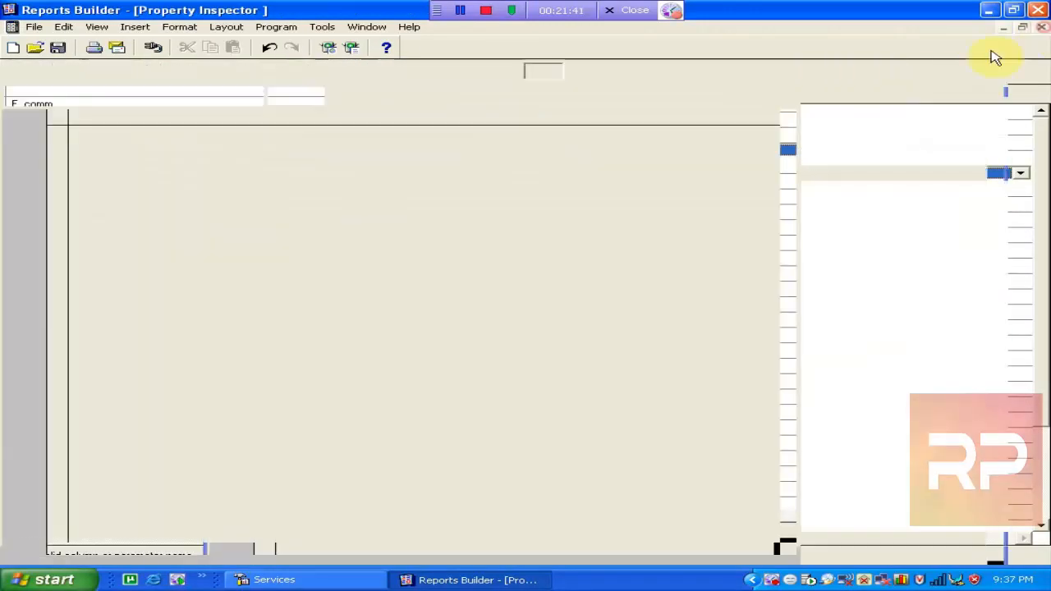
Widen the F_hiredate field to about 0.8 and set its format mask to DD/MM/RR
{"action": "left_click", "coordinate": [396, 250]}
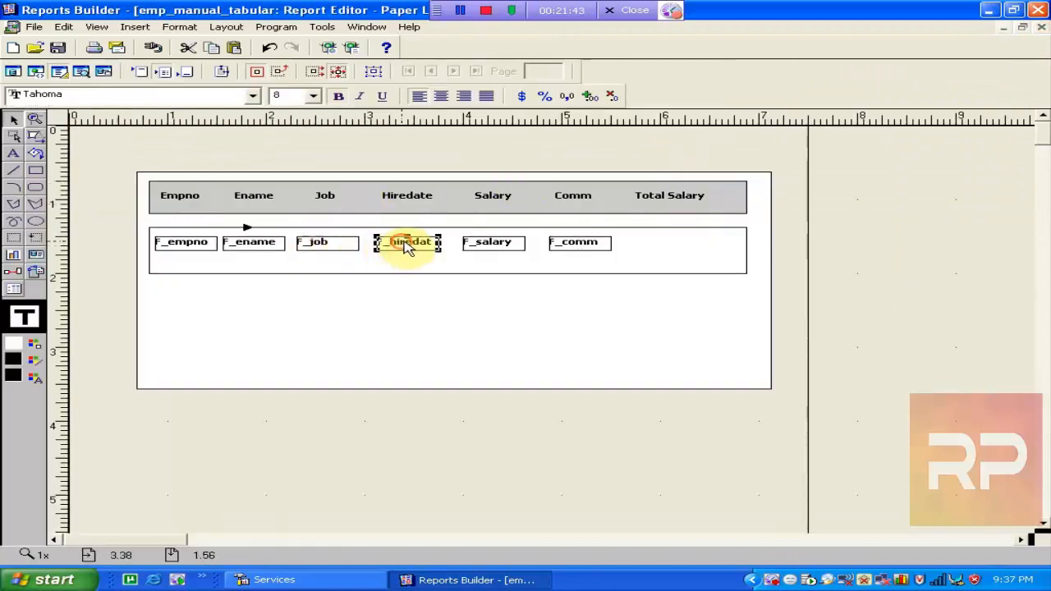
{"action": "left_click_drag", "start_coordinate": [441, 248], "coordinate": [448, 251]}
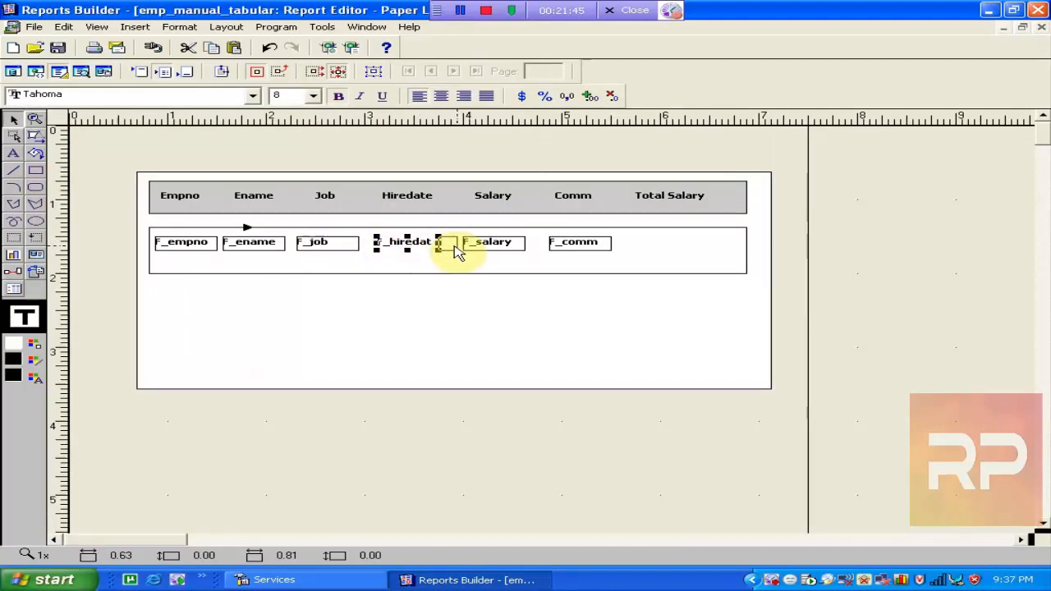
{"action": "double_click", "coordinate": [409, 243]}
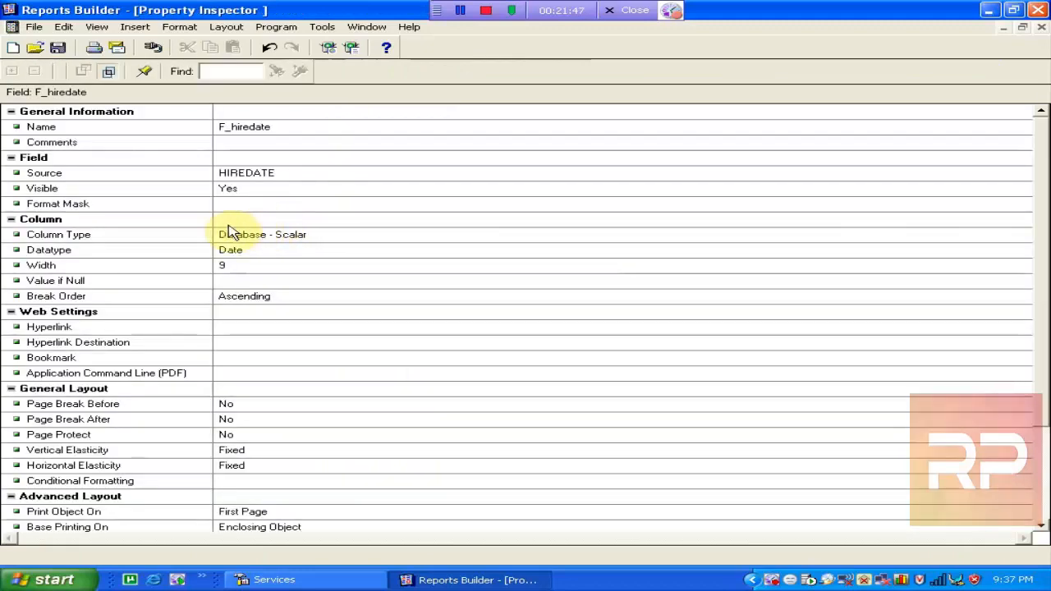
{"action": "left_click", "coordinate": [252, 204]}
{"action": "type", "text": "dd"}
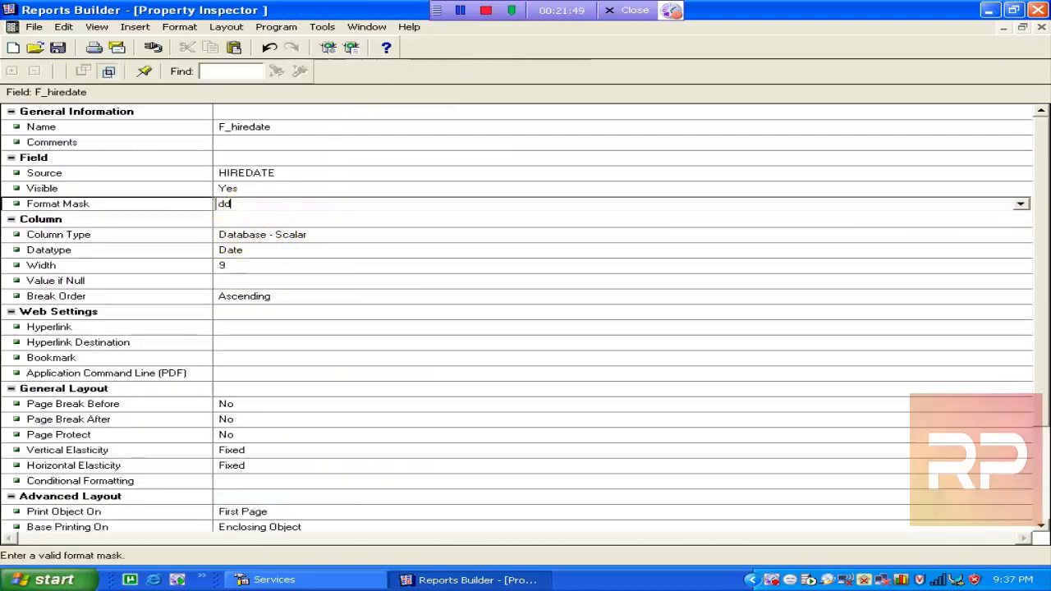
{"action": "type", "text": "/mm"}
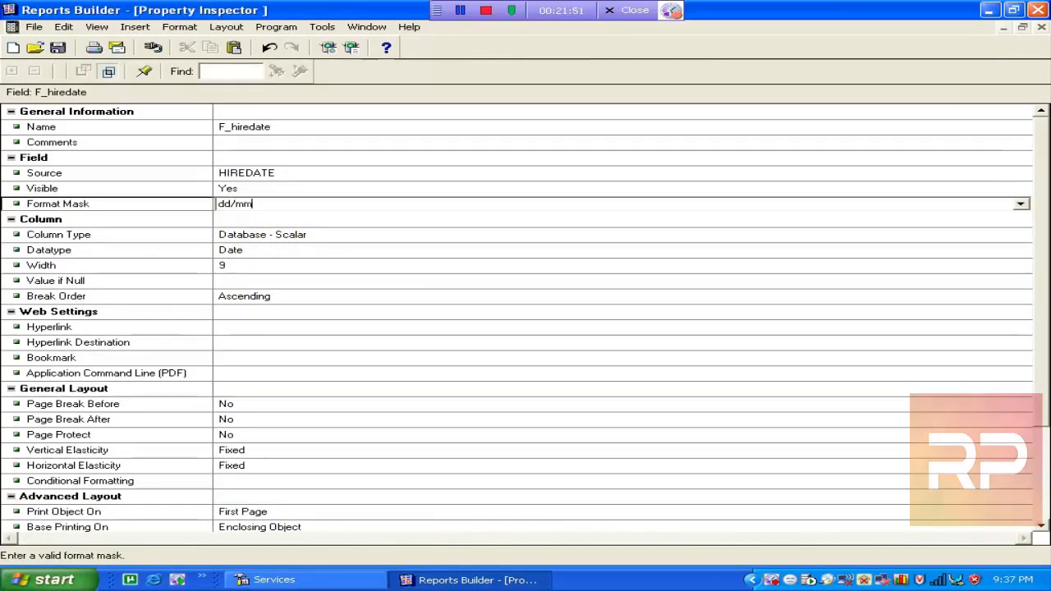
{"action": "type", "text": "/rr"}
{"action": "key", "text": "Return"}
{"action": "left_click", "coordinate": [322, 174]}
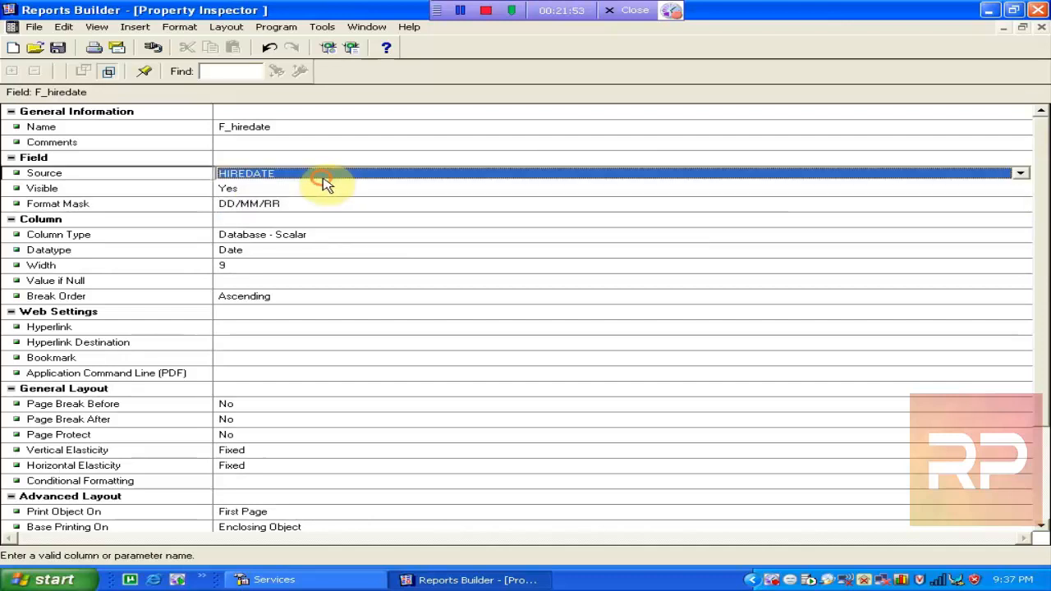
Check the format mask and visibility settings in the F_hiredate field's properties, and close them
{"action": "left_click", "coordinate": [332, 207]}
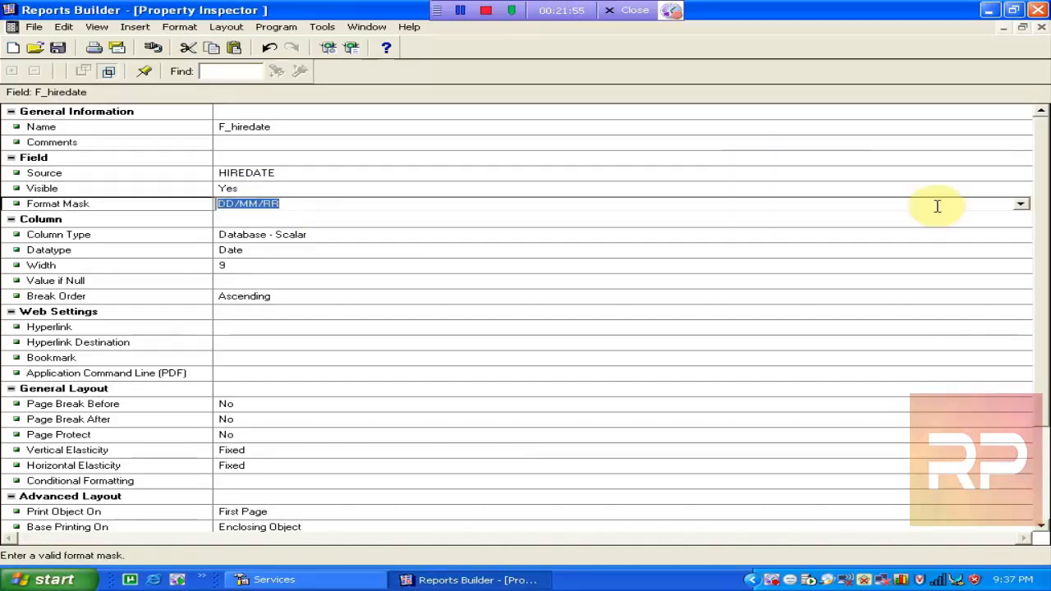
{"action": "left_click", "coordinate": [1021, 208]}
{"action": "left_click", "coordinate": [1020, 205]}
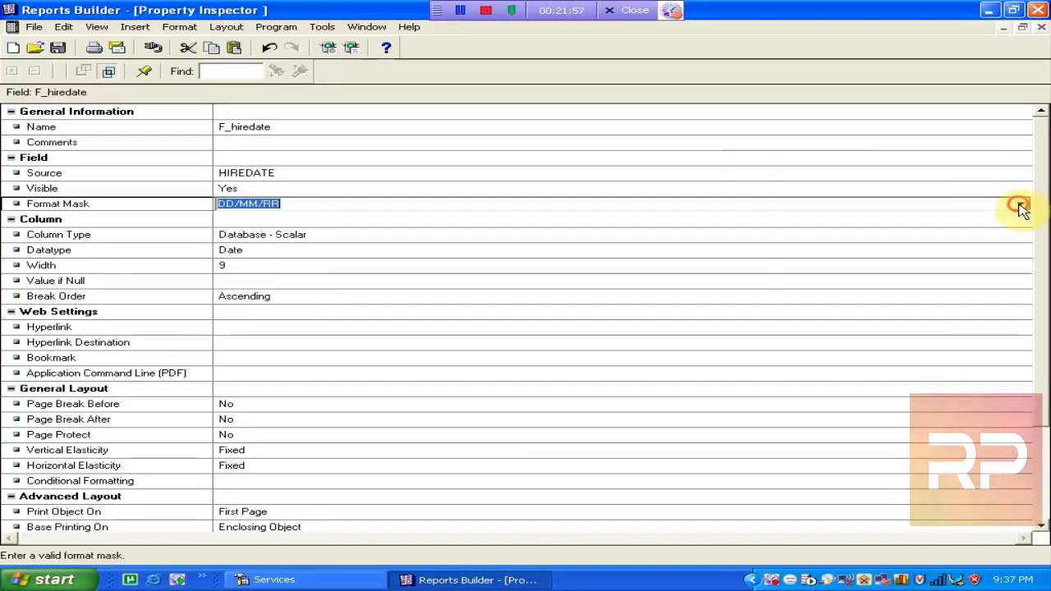
{"action": "left_click", "coordinate": [787, 190]}
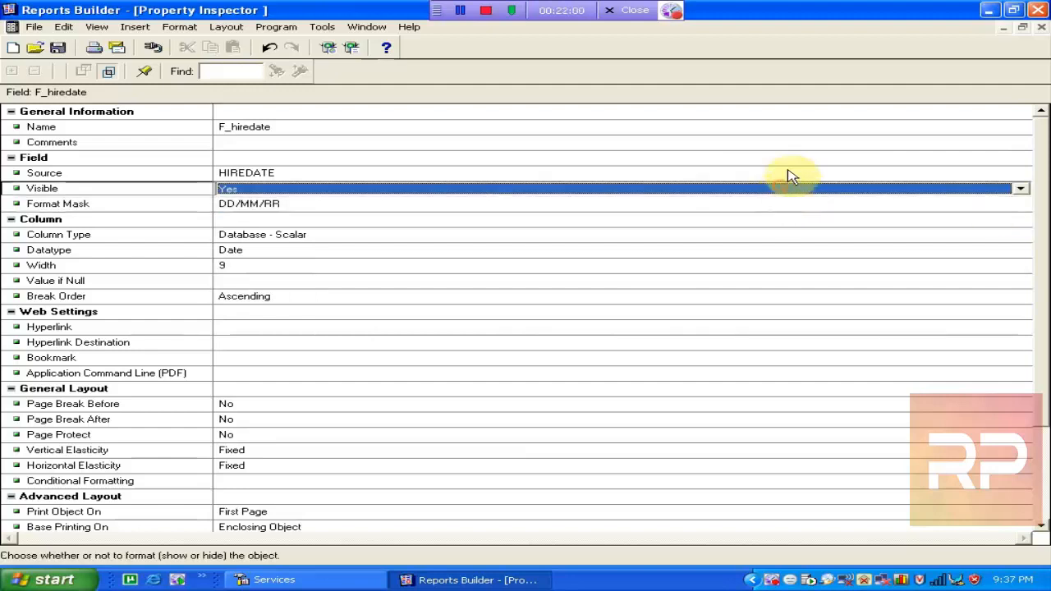
{"action": "left_click", "coordinate": [1041, 28]}
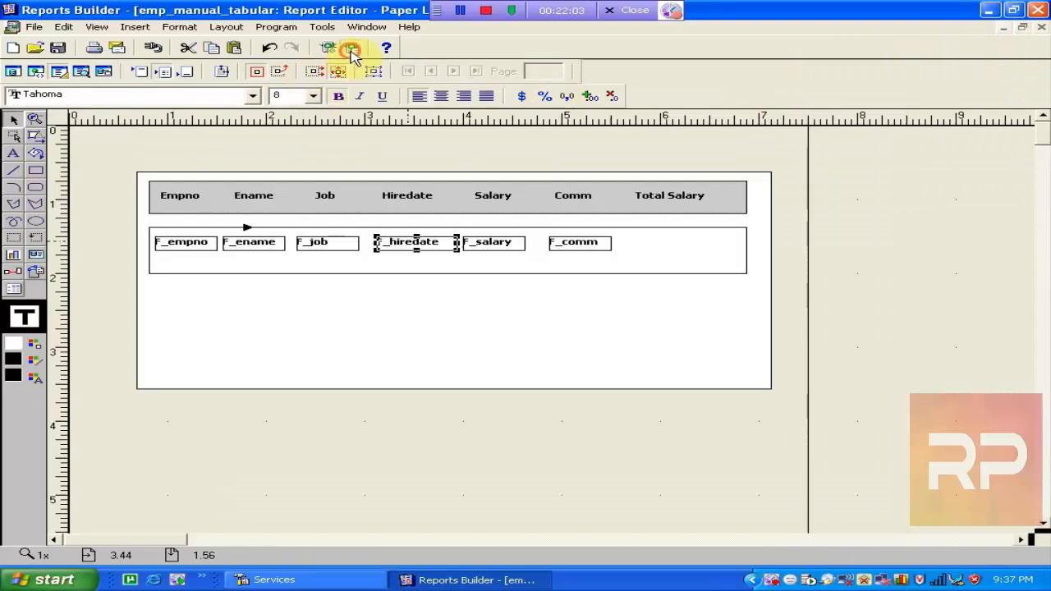
Run the paper layout, page forward through the employee records and go back to the first page
{"action": "left_click", "coordinate": [351, 49]}
{"action": "left_click", "coordinate": [525, 397]}
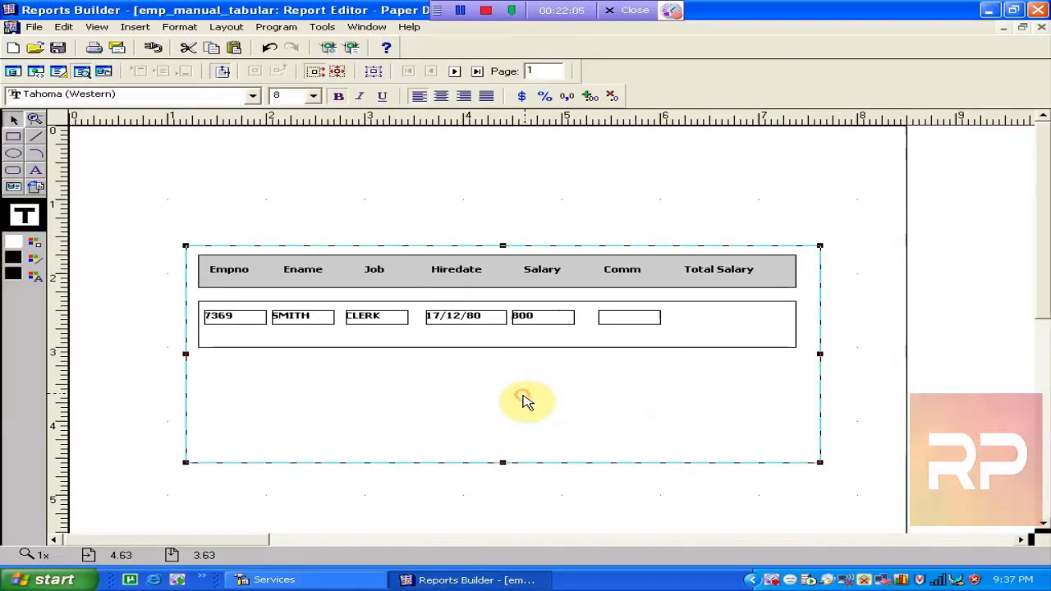
{"action": "left_click", "coordinate": [454, 73]}
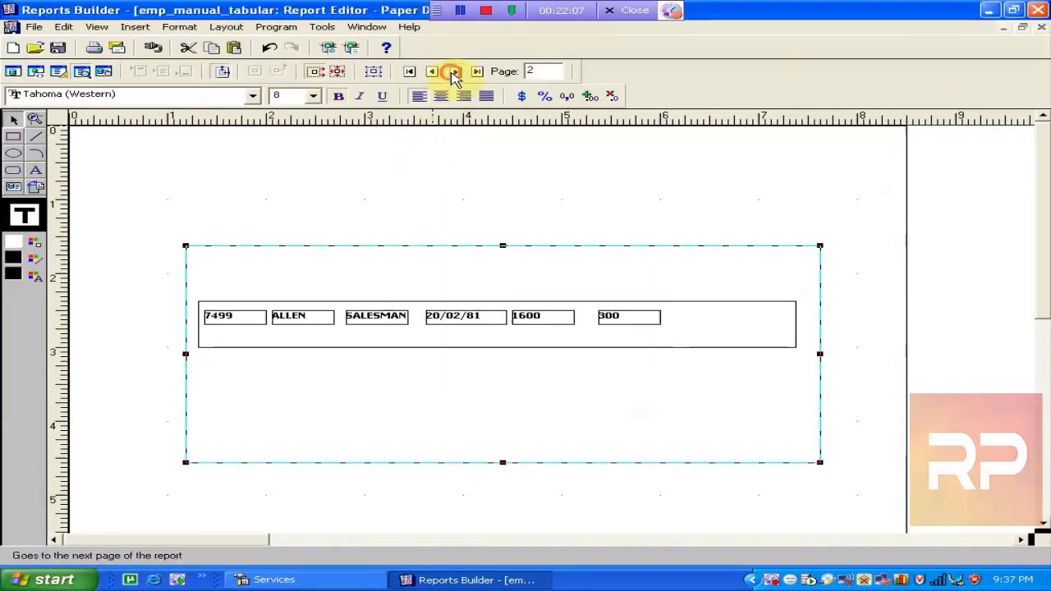
{"action": "left_click", "coordinate": [454, 72]}
{"action": "left_click", "coordinate": [454, 72]}
{"action": "left_click", "coordinate": [454, 72]}
{"action": "left_click", "coordinate": [454, 72]}
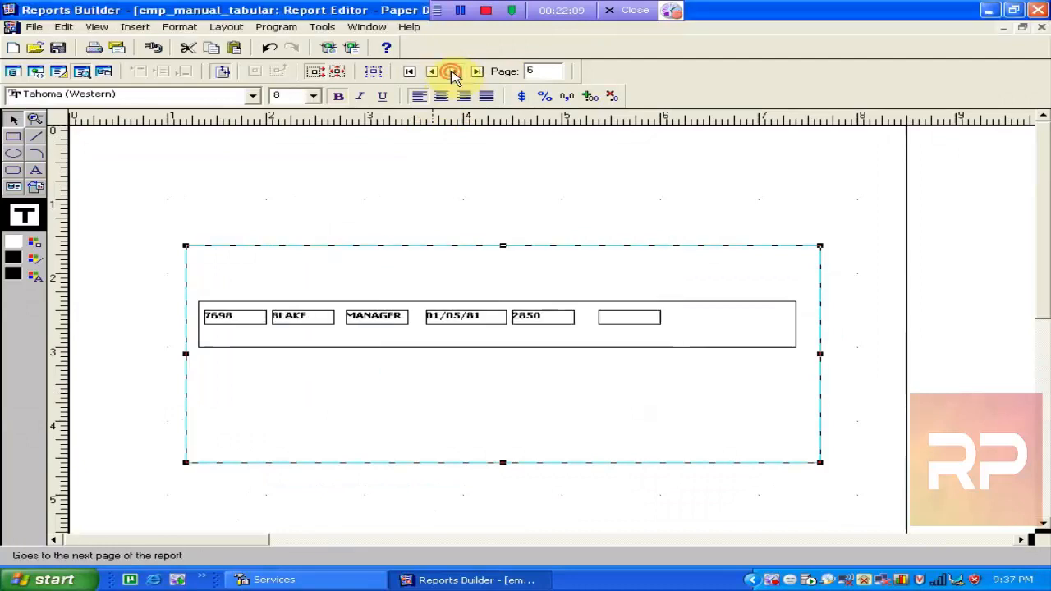
{"action": "left_click", "coordinate": [454, 73]}
{"action": "left_click", "coordinate": [454, 72]}
{"action": "left_click", "coordinate": [454, 73]}
{"action": "left_click", "coordinate": [434, 74]}
{"action": "left_click", "coordinate": [434, 74]}
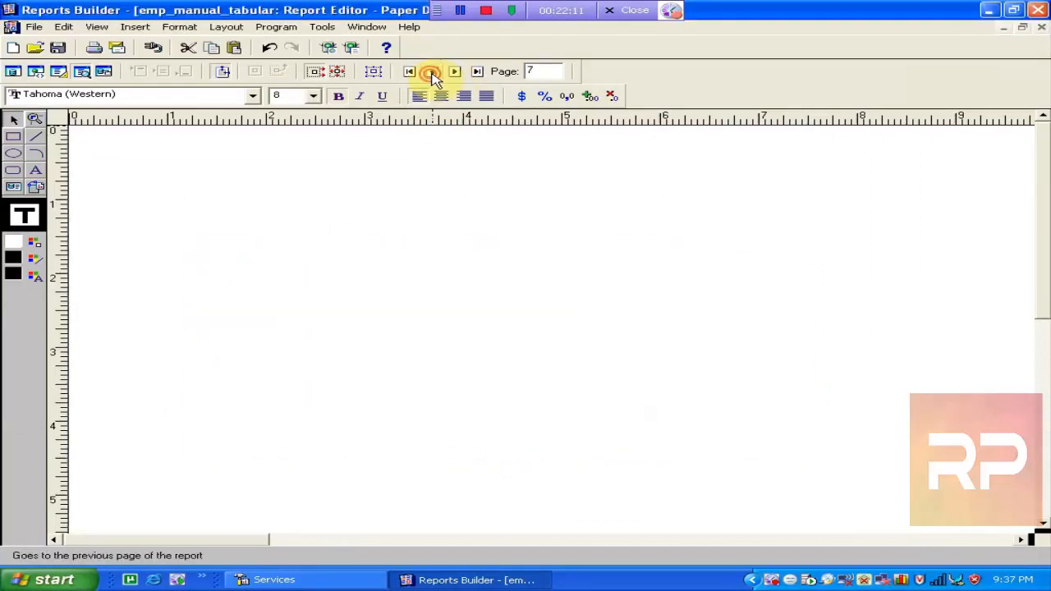
{"action": "left_click", "coordinate": [433, 74]}
{"action": "left_click", "coordinate": [434, 74]}
{"action": "left_click", "coordinate": [434, 74]}
{"action": "left_click", "coordinate": [434, 74]}
{"action": "left_click", "coordinate": [433, 74]}
{"action": "left_click", "coordinate": [434, 74]}
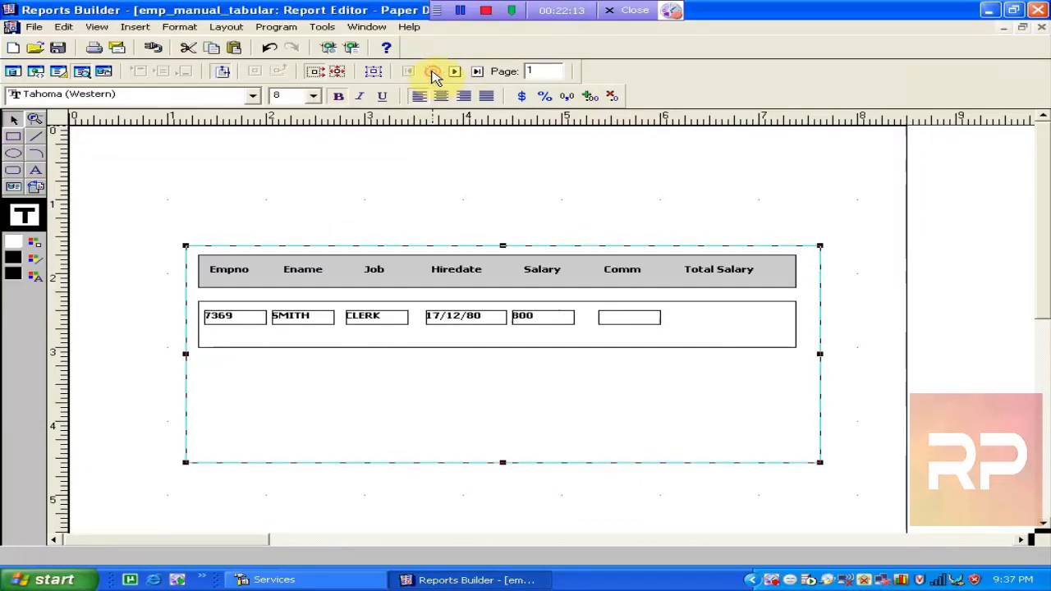
Nudge the Comm field within the repeating frame in the report preview, and return to the layout view
{"action": "left_click", "coordinate": [739, 325]}
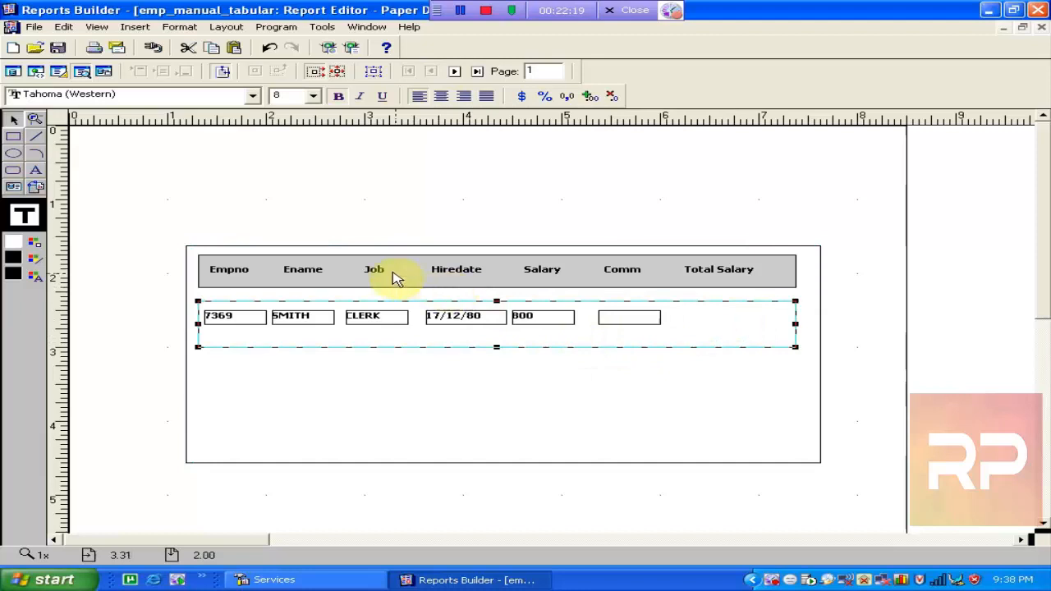
{"action": "left_click", "coordinate": [598, 369]}
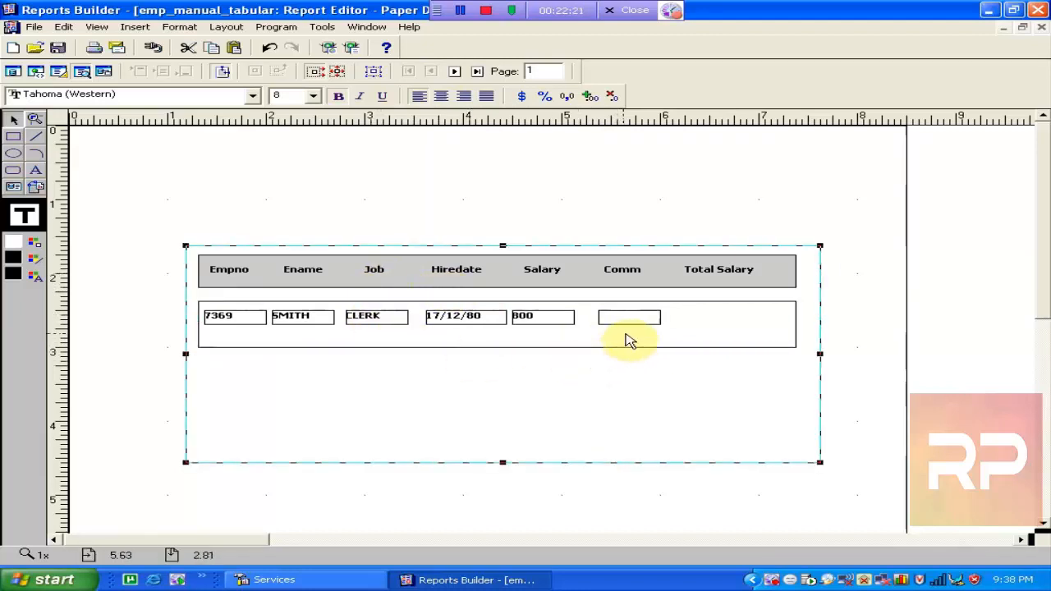
{"action": "left_click_drag", "start_coordinate": [633, 326], "coordinate": [635, 326]}
{"action": "key", "text": "Left"}
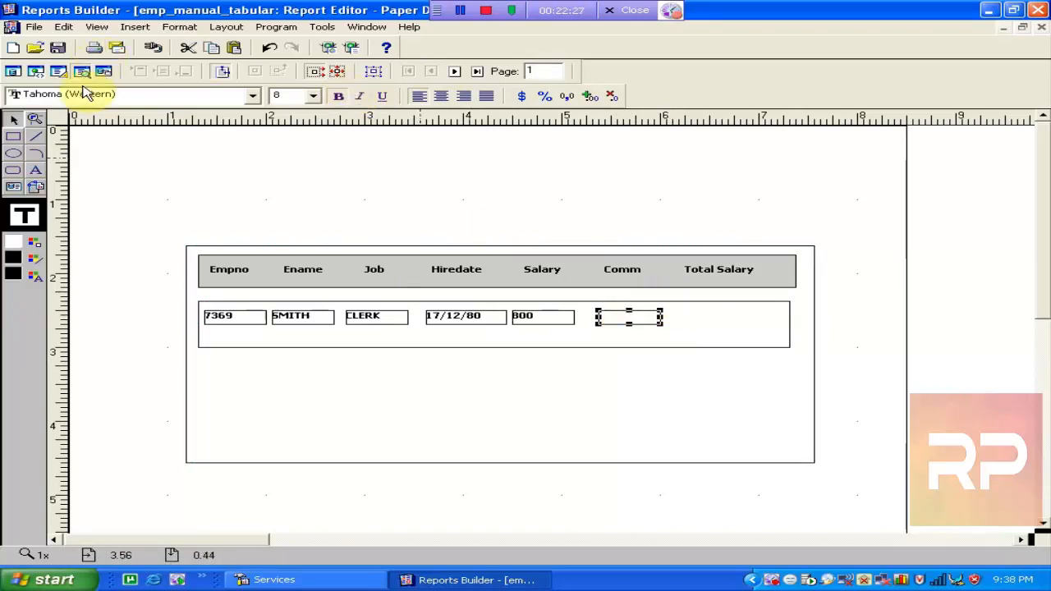
{"action": "left_click", "coordinate": [58, 71]}
{"action": "left_click", "coordinate": [582, 375]}
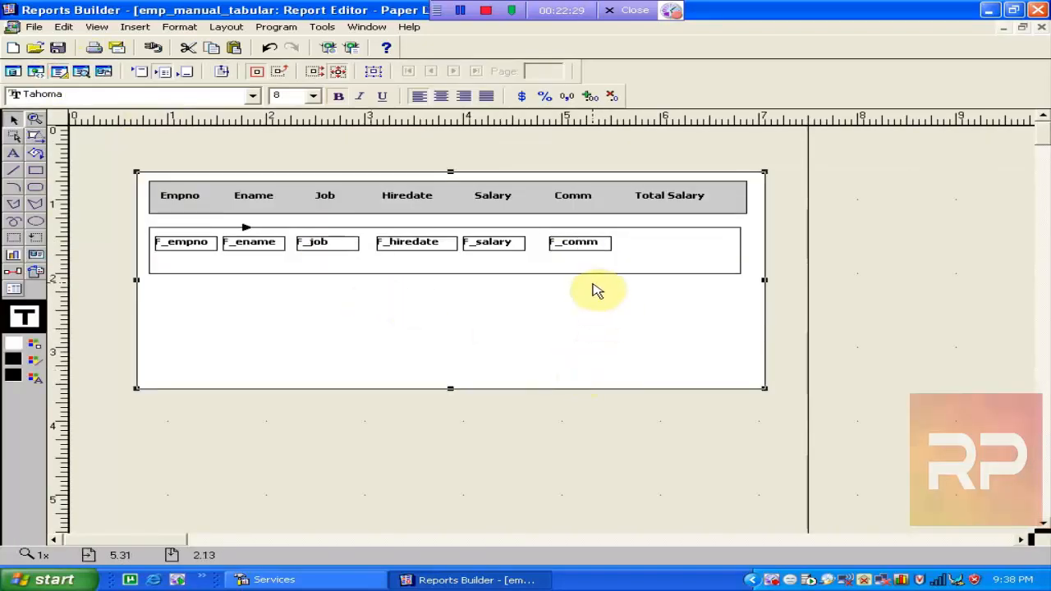
Shift the F_ename field slightly right and widen the F_job field to about 0.75
{"action": "left_click", "coordinate": [258, 247]}
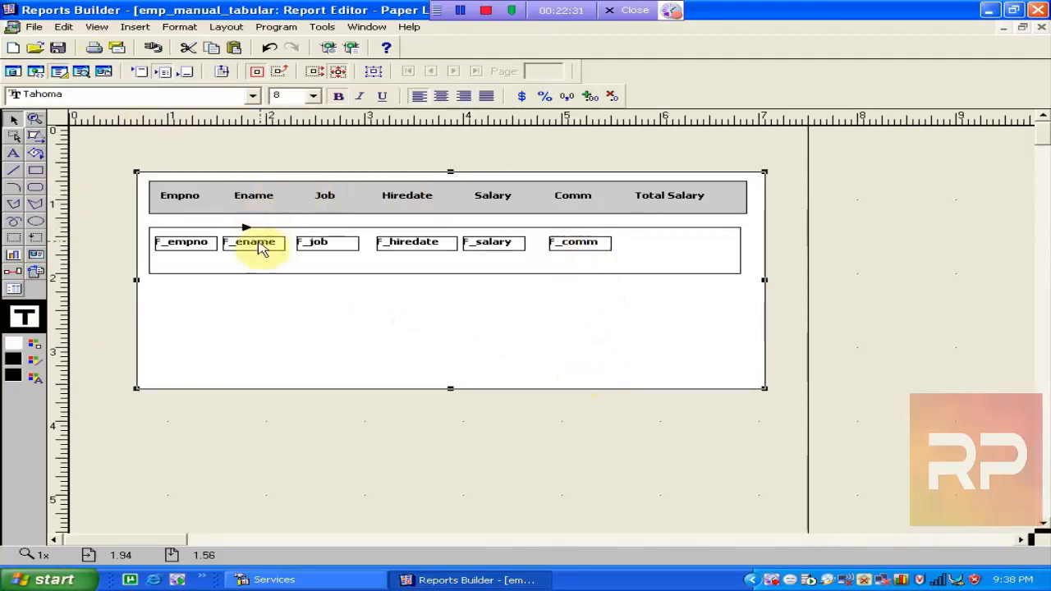
{"action": "key", "text": "Right"}
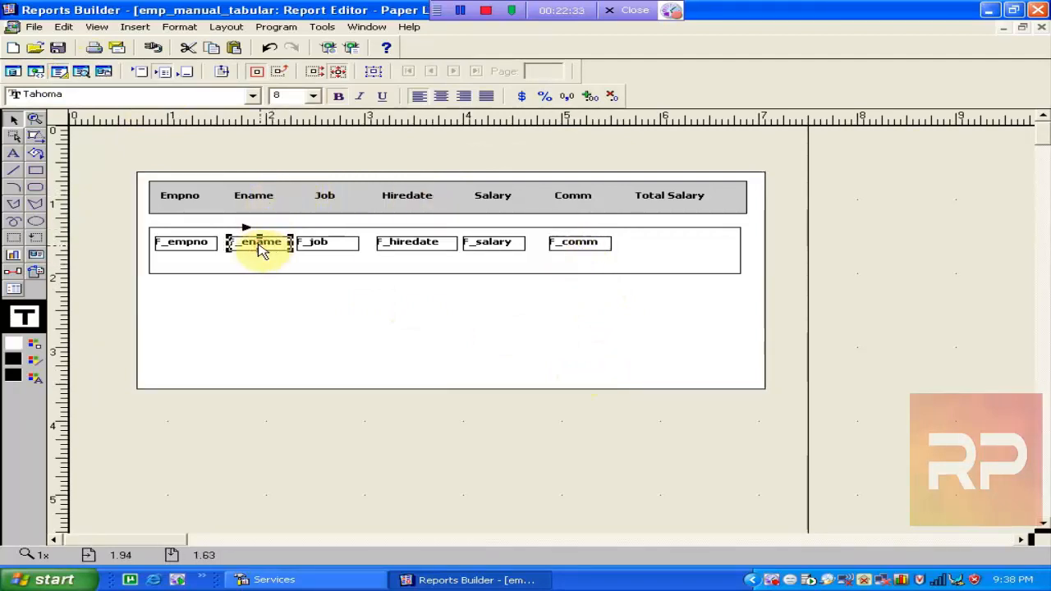
{"action": "left_click", "coordinate": [341, 251]}
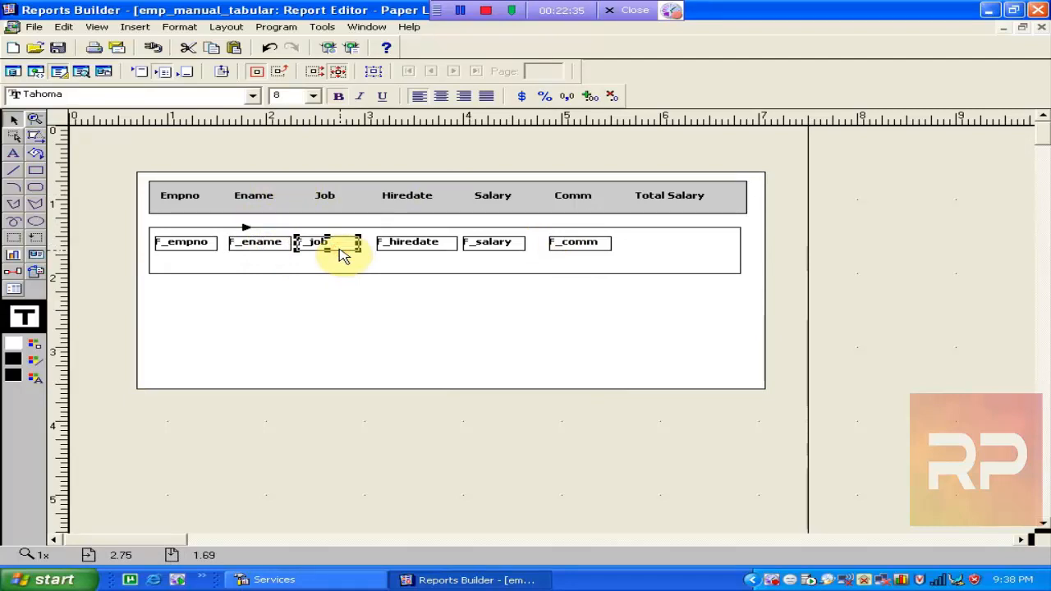
{"action": "left_click_drag", "start_coordinate": [358, 246], "coordinate": [372, 248]}
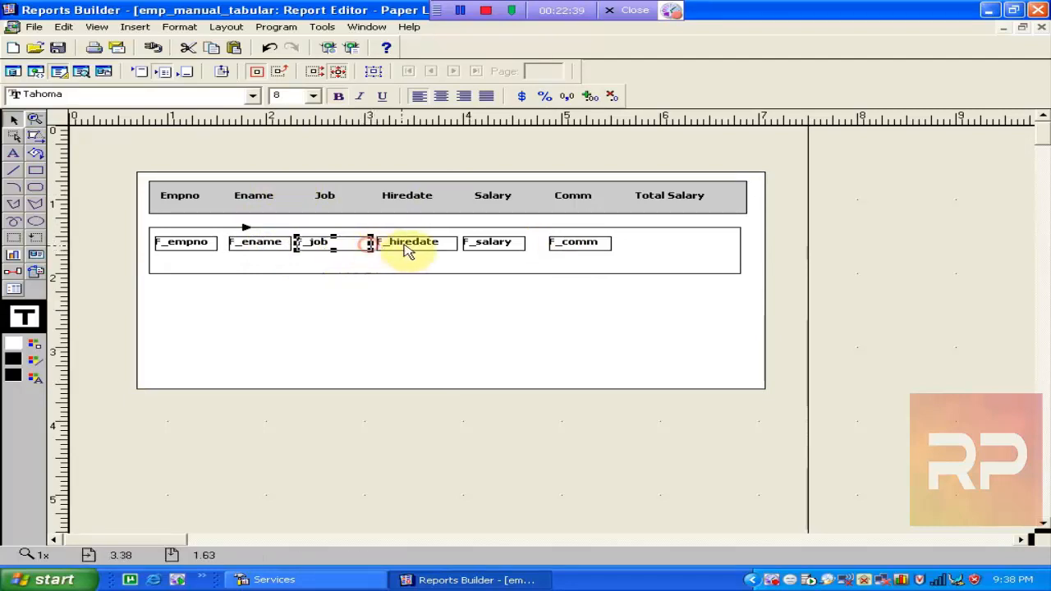
Move the F_comm field left until it sits close beside the F_salary field
{"action": "left_click", "coordinate": [427, 244]}
{"action": "left_click", "coordinate": [493, 244]}
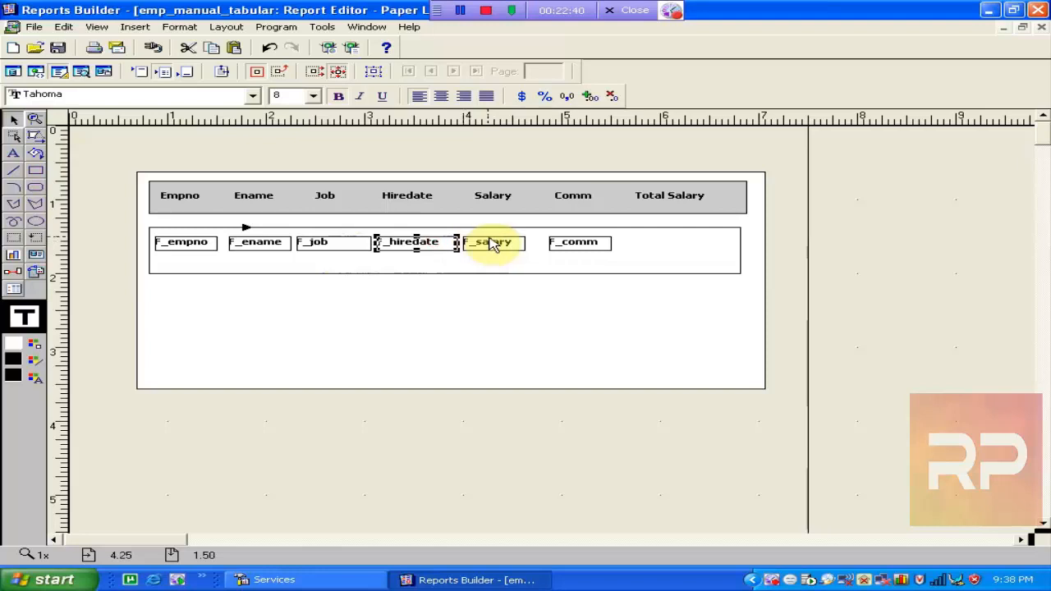
{"action": "left_click", "coordinate": [552, 246]}
{"action": "left_click_drag", "start_coordinate": [554, 252], "coordinate": [546, 249]}
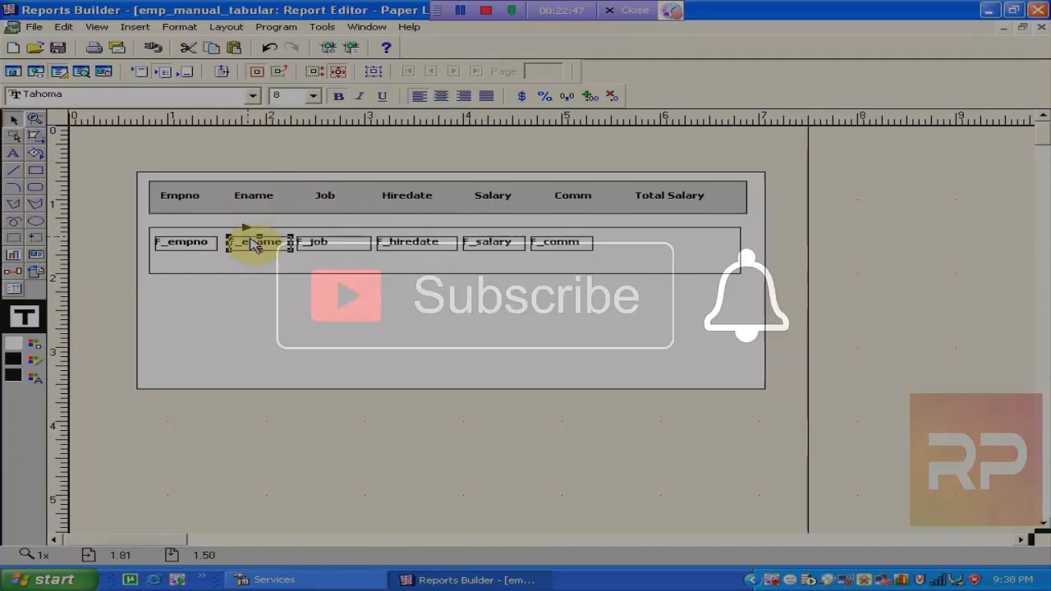
Shift the F_ename, F_job, F_hiredate, F_salary and F_comm fields slightly left so the row has narrow, even gaps
{"action": "left_click_drag", "start_coordinate": [255, 244], "coordinate": [249, 243]}
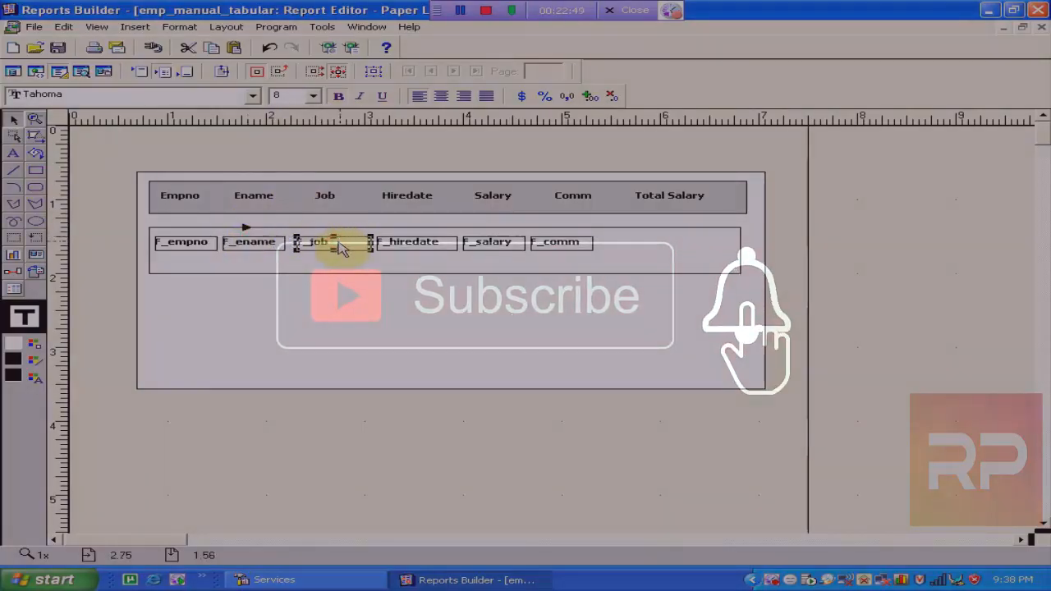
{"action": "left_click_drag", "start_coordinate": [340, 242], "coordinate": [334, 242]}
{"action": "key", "text": "Left"}
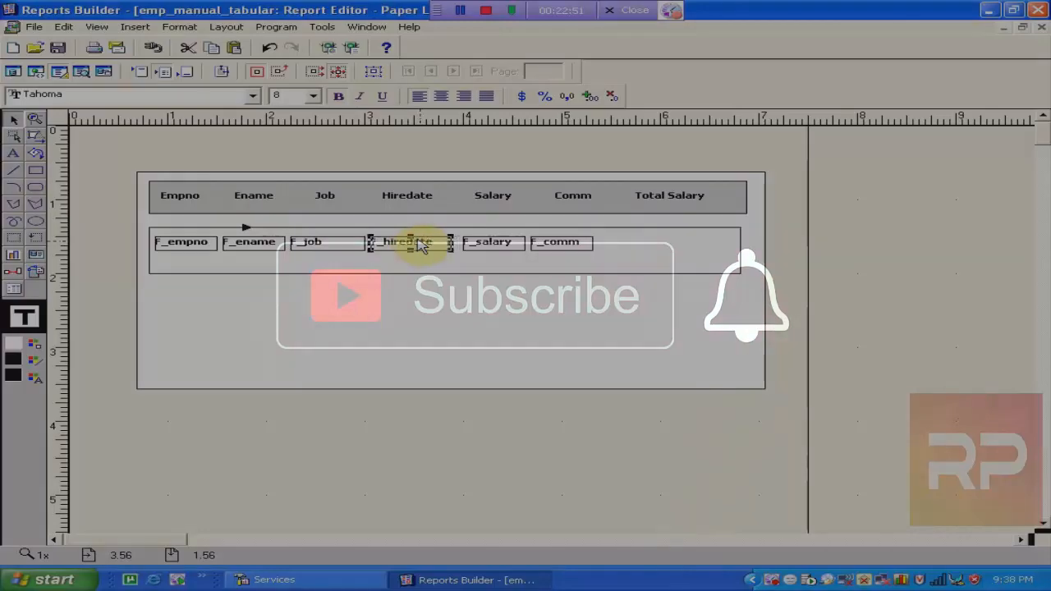
{"action": "left_click", "coordinate": [470, 246]}
{"action": "key", "text": "Left"}
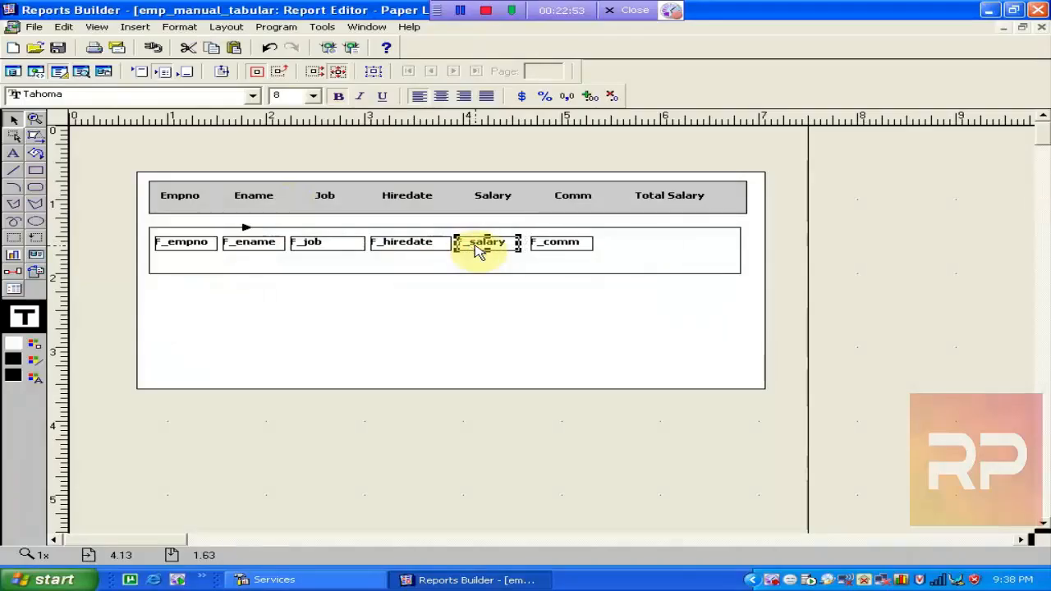
{"action": "left_click", "coordinate": [545, 251]}
{"action": "key", "text": "Left"}
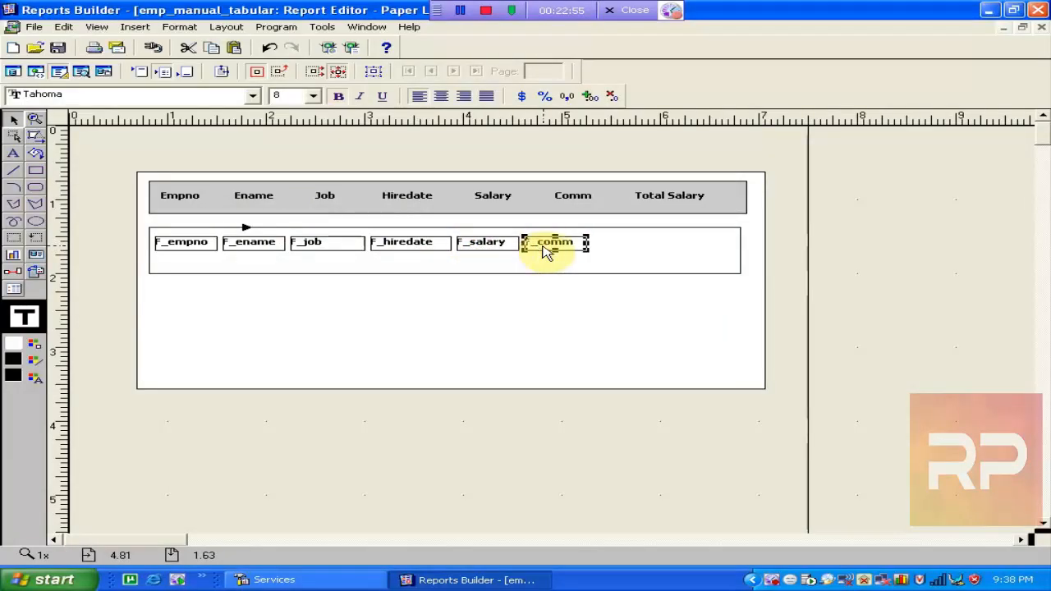
Select the heading frame with all its column labels and apply a black line color to them
{"action": "double_click", "coordinate": [254, 197]}
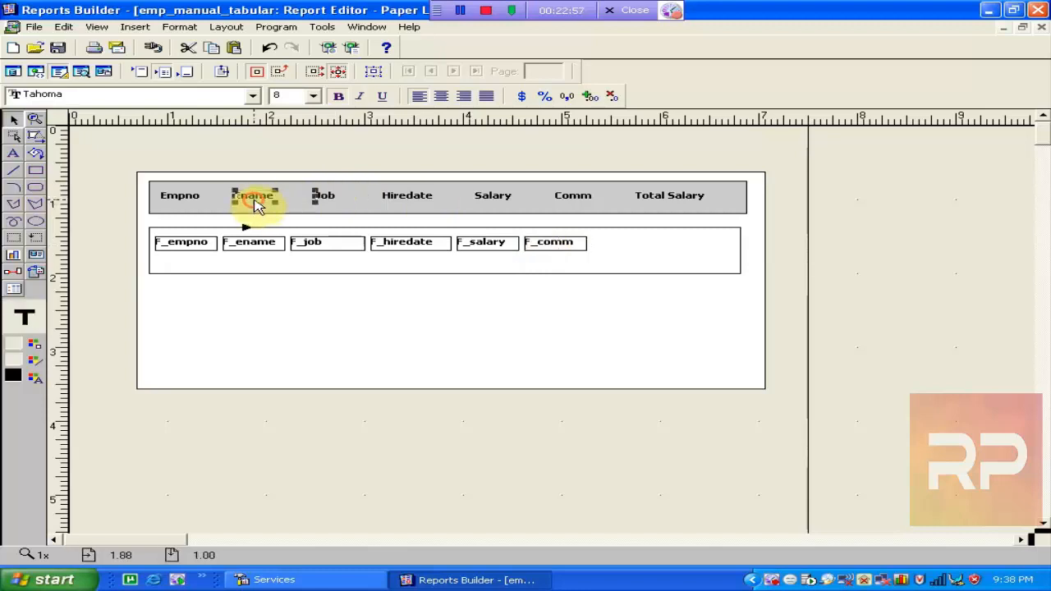
{"action": "left_click", "coordinate": [230, 164]}
{"action": "left_click_drag", "start_coordinate": [135, 150], "coordinate": [776, 238]}
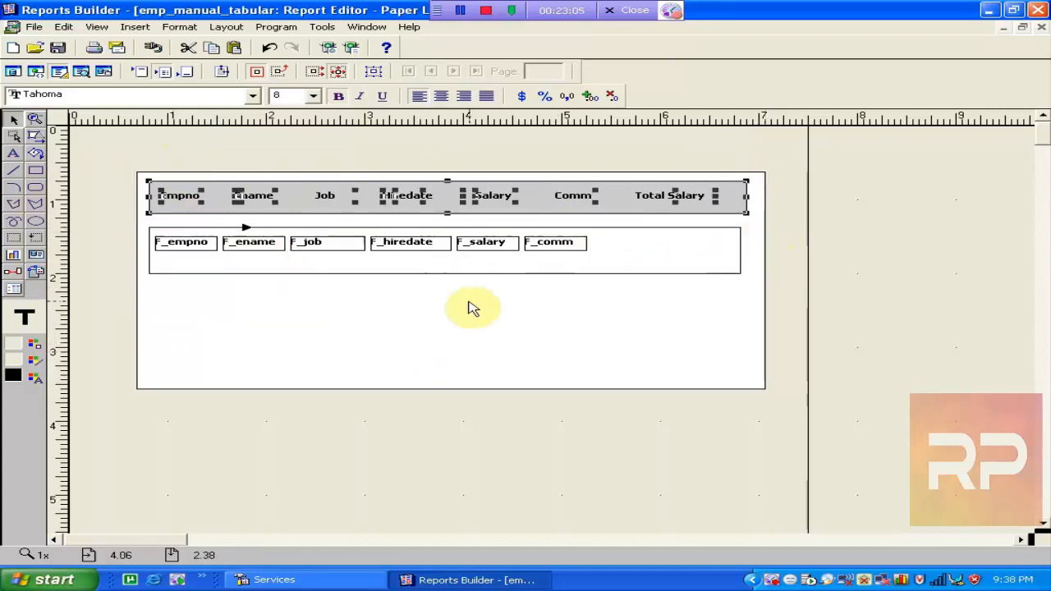
{"action": "left_click", "coordinate": [33, 359]}
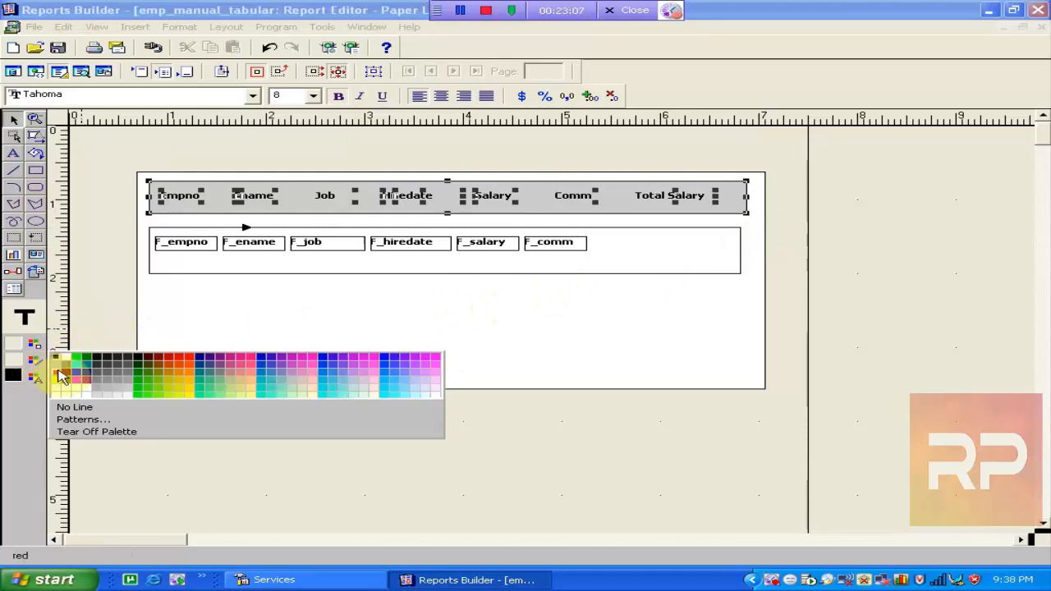
{"action": "left_click", "coordinate": [55, 358]}
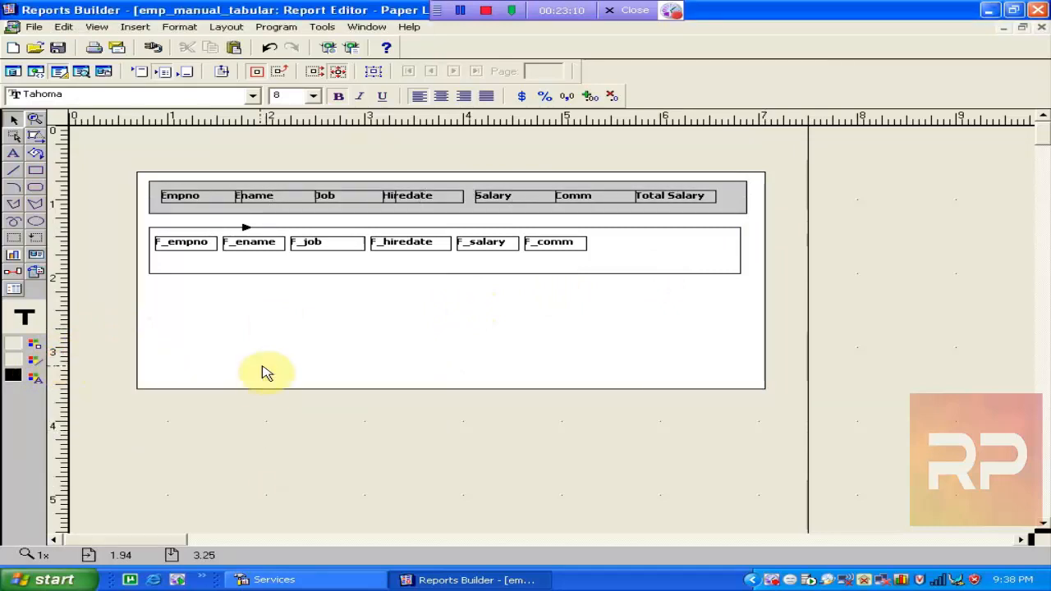
Align the Empno heading's left edge with the F_empno field and narrow its box to about 0.69
{"action": "left_click", "coordinate": [191, 204]}
{"action": "key", "text": "Left"}
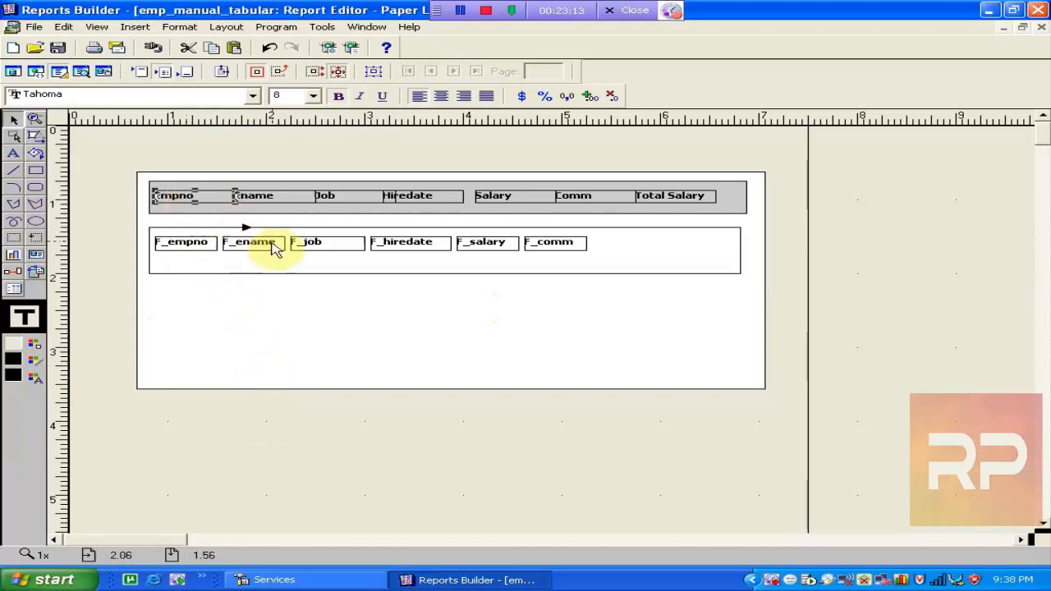
{"action": "left_click", "coordinate": [236, 202], "text": "shift"}
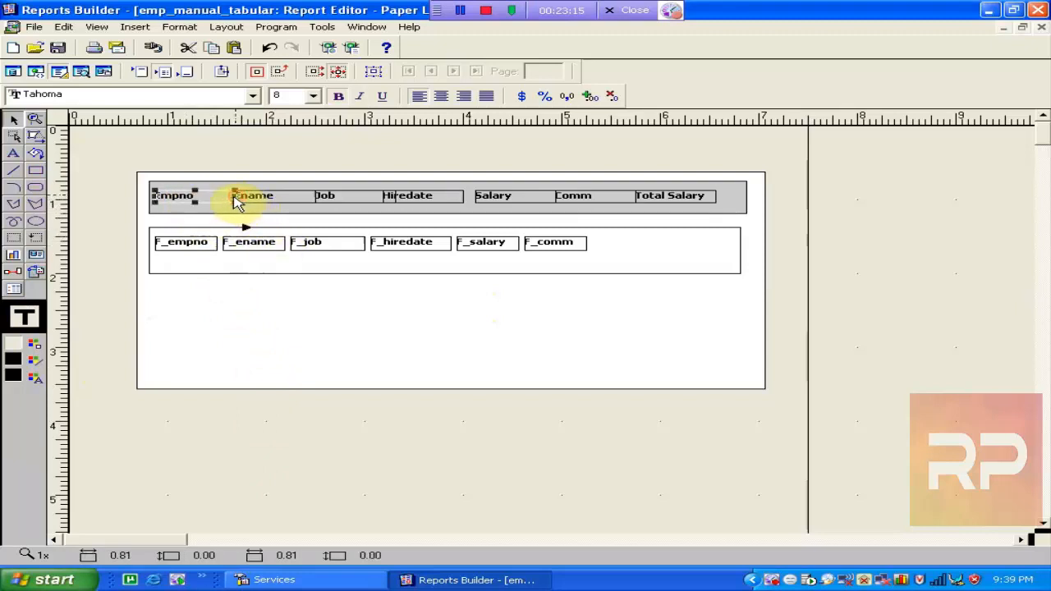
{"action": "left_click", "coordinate": [232, 203]}
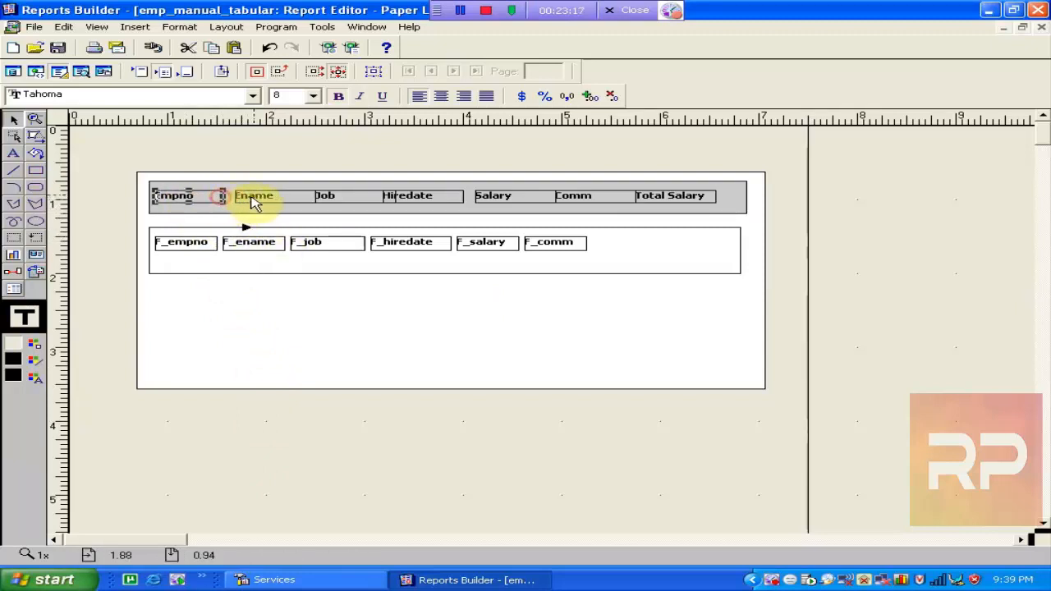
Narrow the Empno heading to about 0.63 and move the Ename heading left to align with the F_ename field
{"action": "key", "text": "Left"}
{"action": "key", "text": "Left"}
{"action": "key", "text": "Right"}
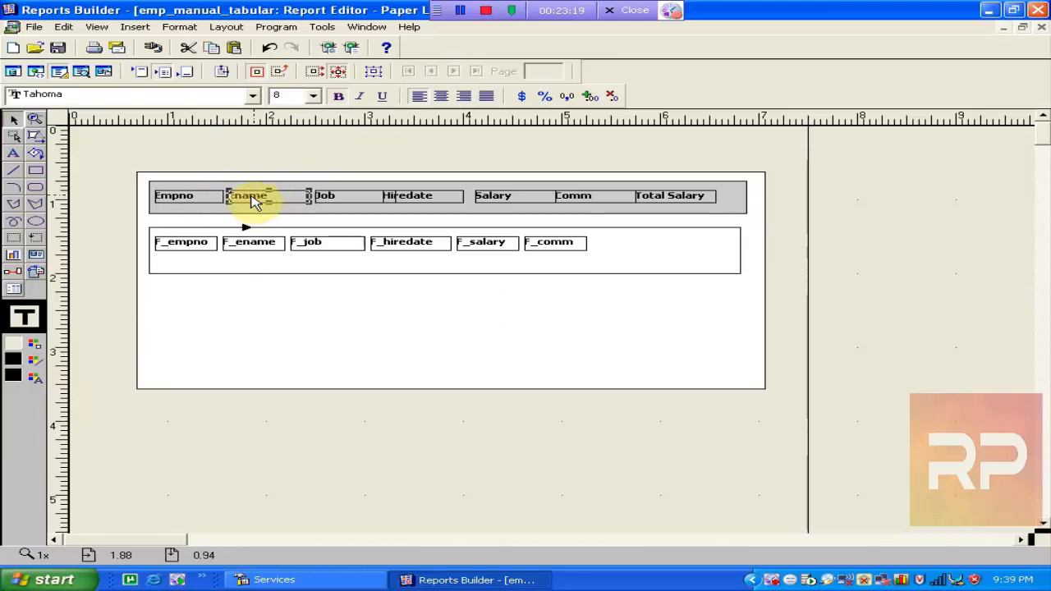
{"action": "left_click", "coordinate": [215, 205]}
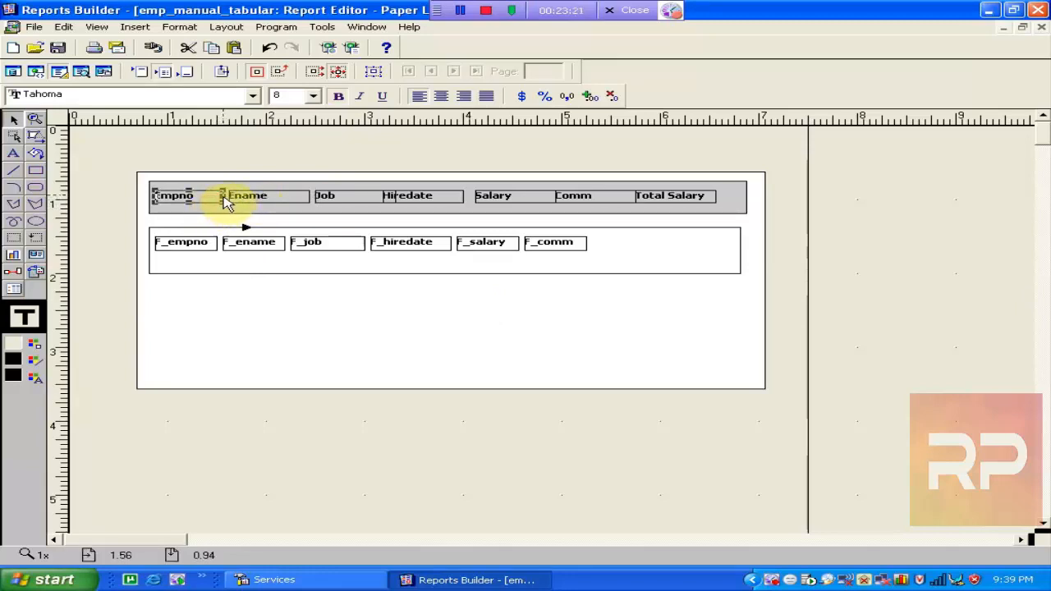
{"action": "left_click", "coordinate": [224, 203], "text": "shift"}
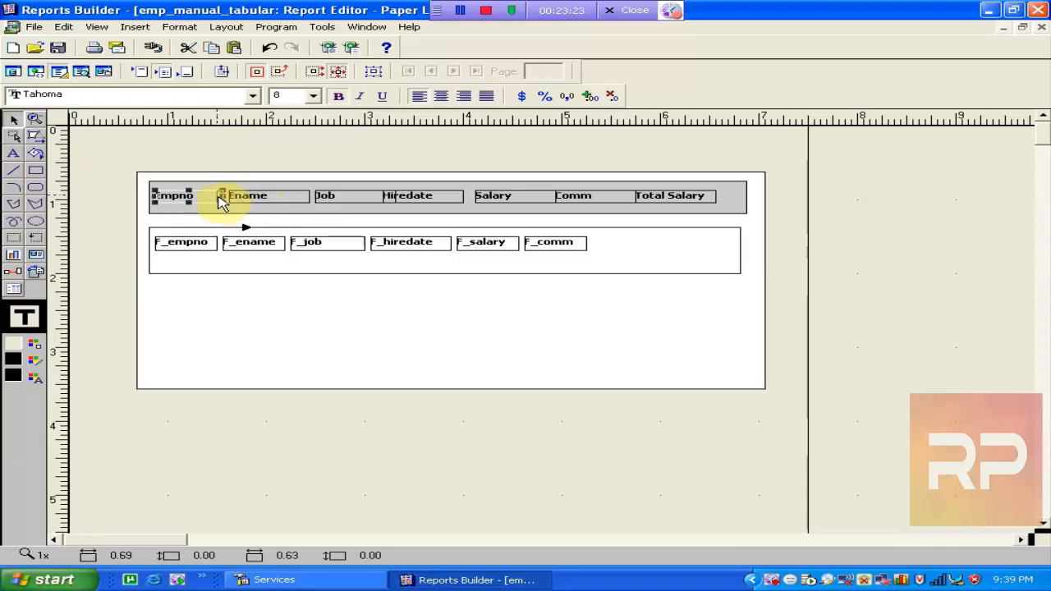
{"action": "left_click_drag", "start_coordinate": [222, 204], "coordinate": [242, 204]}
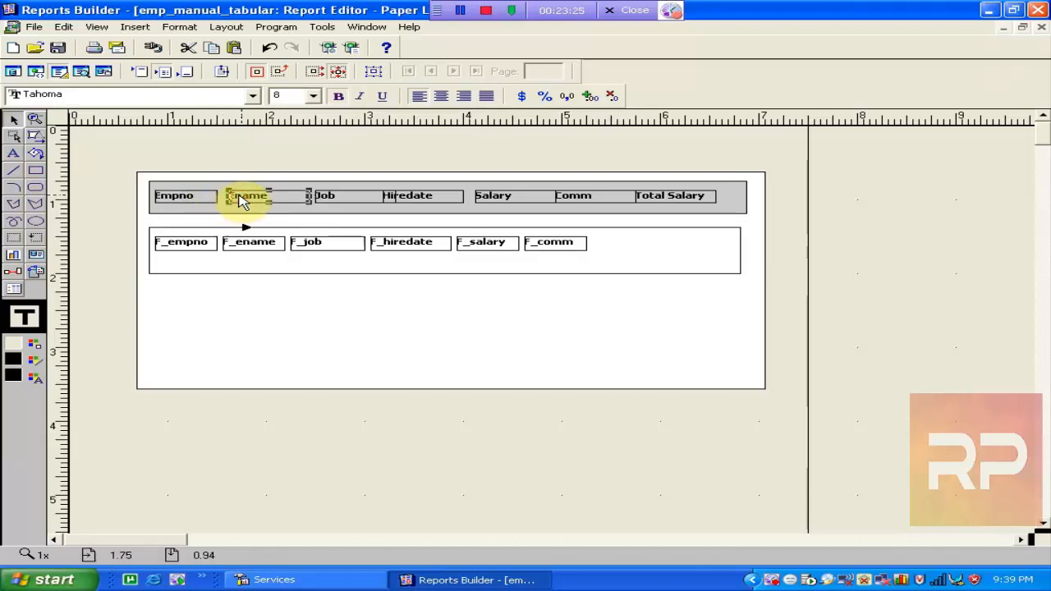
{"action": "left_click", "coordinate": [324, 199]}
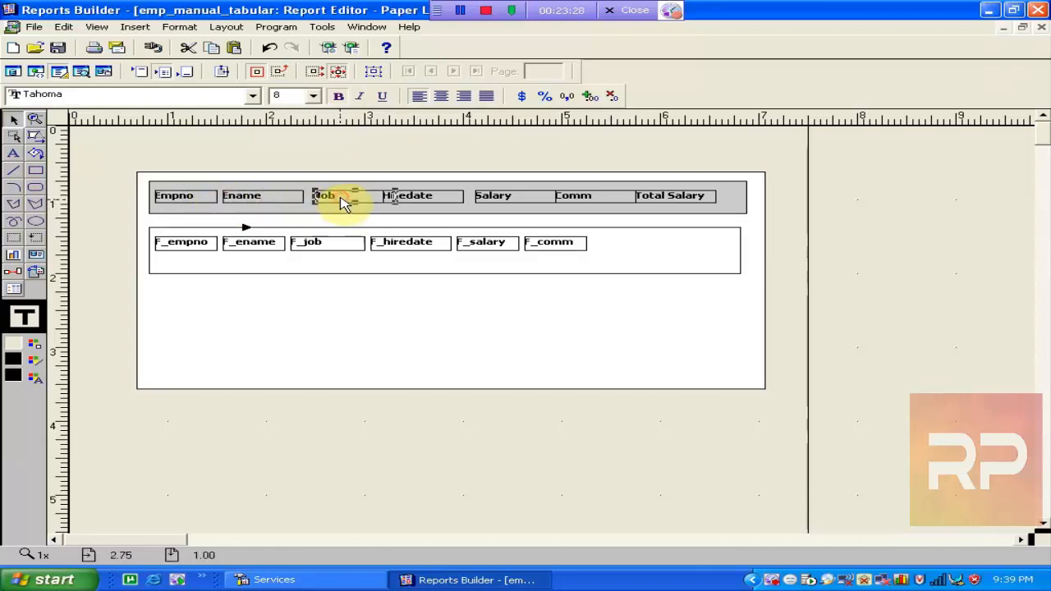
Narrow the Ename heading to the width of the F_ename field and move the Job heading to line up with F_job
{"action": "left_click", "coordinate": [279, 206]}
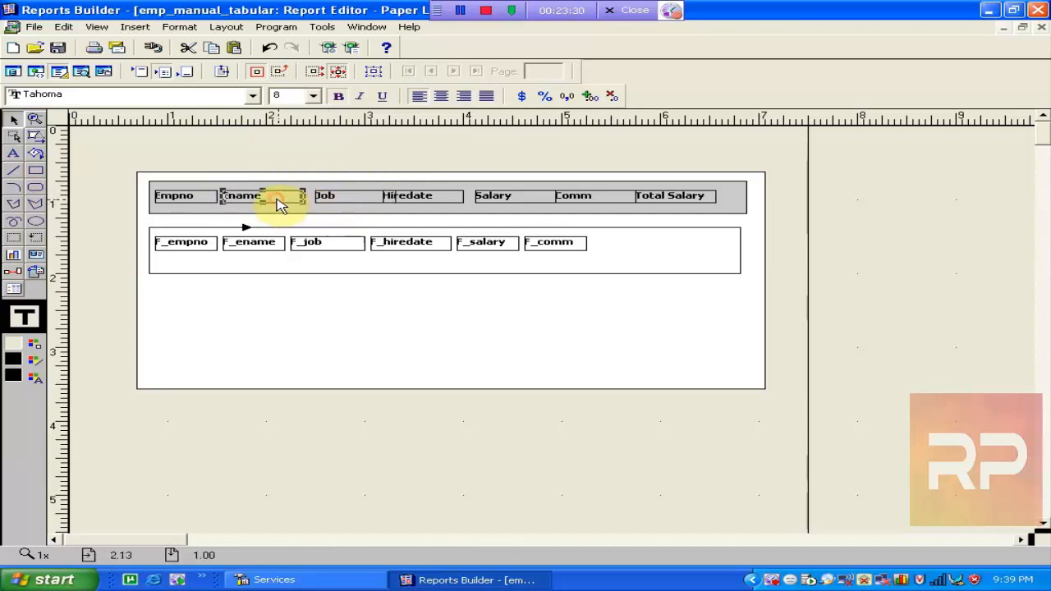
{"action": "left_click_drag", "start_coordinate": [304, 201], "coordinate": [286, 200]}
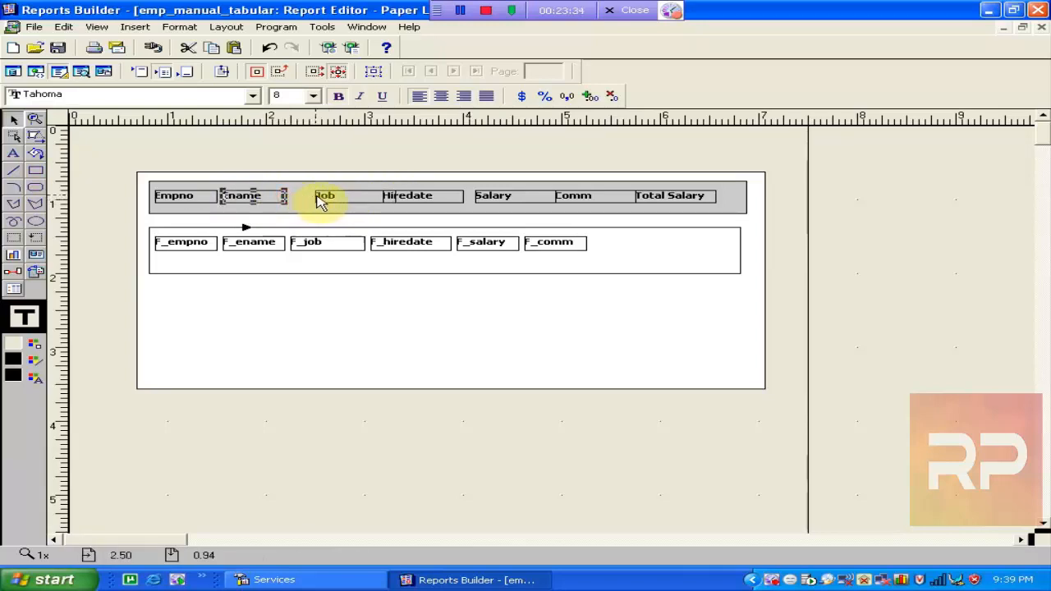
{"action": "left_click", "coordinate": [321, 204]}
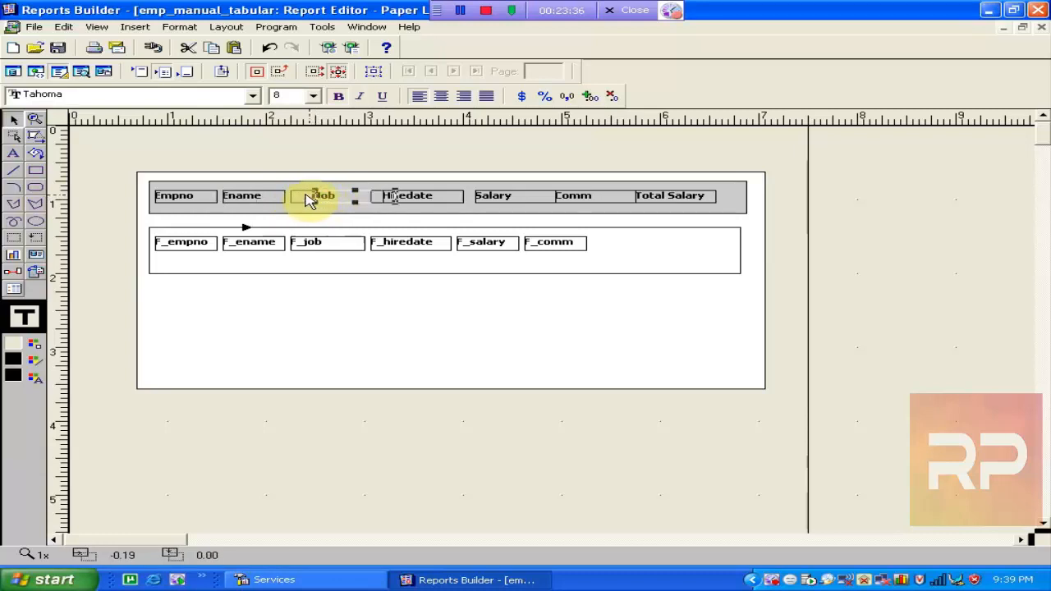
{"action": "left_click_drag", "start_coordinate": [301, 195], "coordinate": [303, 195]}
Move the Hiredate heading to line up with the F_hiredate field and narrow the Job heading to F_job's width
{"action": "left_click", "coordinate": [395, 194]}
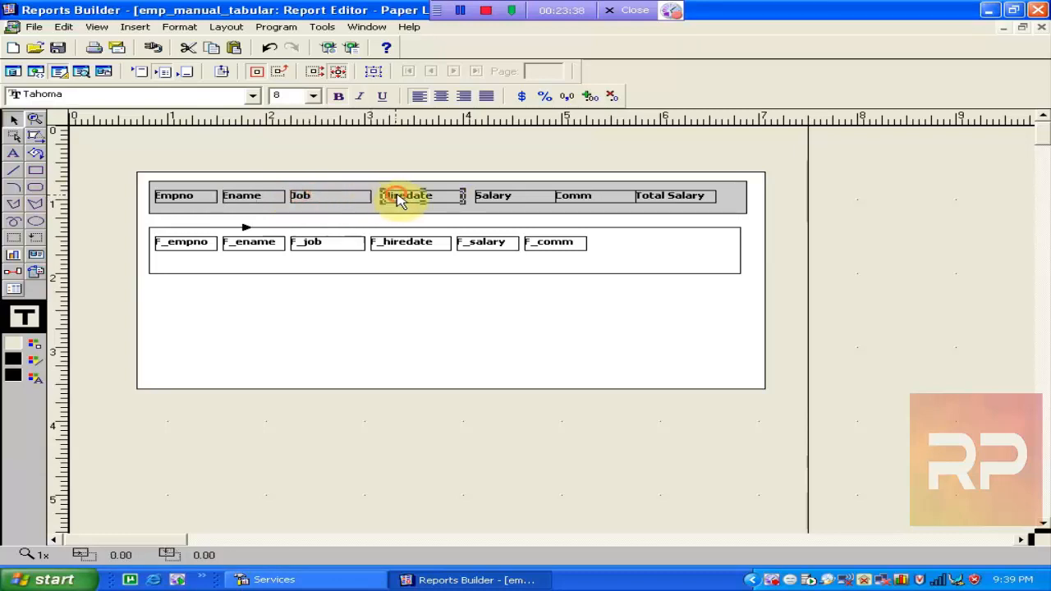
{"action": "mouse_move", "coordinate": [394, 202]}
{"action": "left_mouse_down"}
{"action": "mouse_move", "coordinate": [399, 246]}
{"action": "mouse_move", "coordinate": [366, 216]}
{"action": "mouse_move", "coordinate": [365, 197]}
{"action": "mouse_move", "coordinate": [381, 197]}
{"action": "left_mouse_up"}
{"action": "left_click", "coordinate": [360, 201]}
{"action": "left_click", "coordinate": [388, 197]}
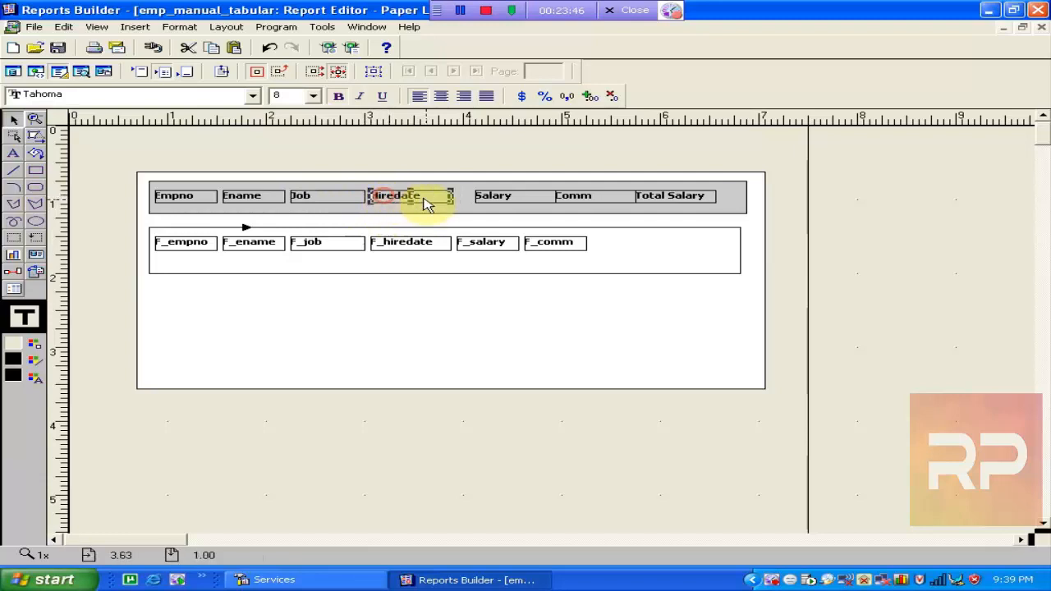
Align and size the Salary and Comm headings to match their fields and move the Total Salary heading next to Comm
{"action": "left_click", "coordinate": [482, 192]}
{"action": "left_click_drag", "start_coordinate": [485, 198], "coordinate": [534, 197]}
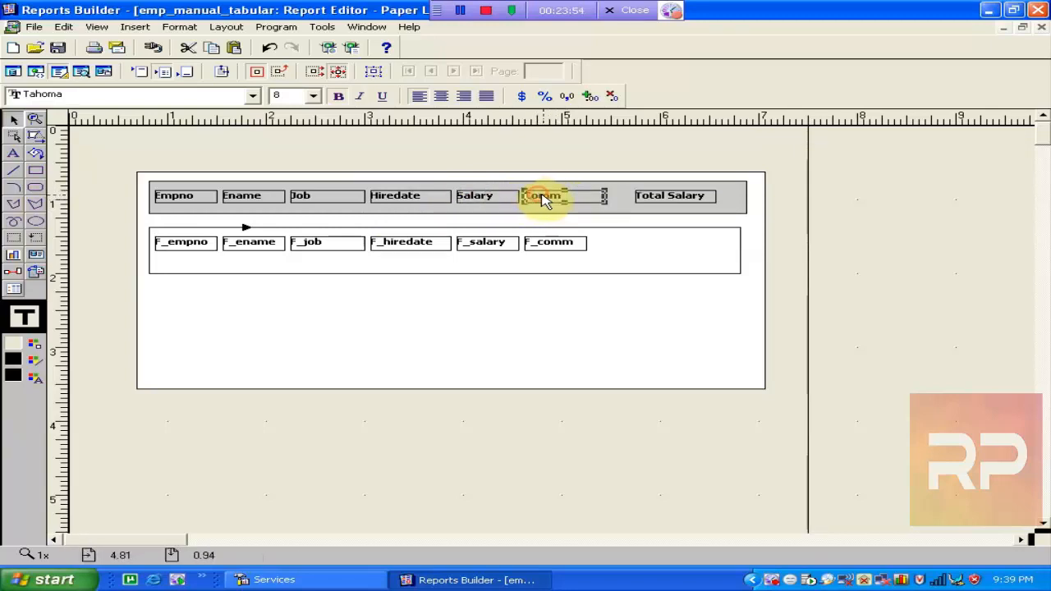
{"action": "mouse_move", "coordinate": [605, 200]}
{"action": "left_mouse_down"}
{"action": "mouse_move", "coordinate": [588, 199]}
{"action": "mouse_move", "coordinate": [645, 197]}
{"action": "mouse_move", "coordinate": [606, 200]}
{"action": "left_mouse_up"}
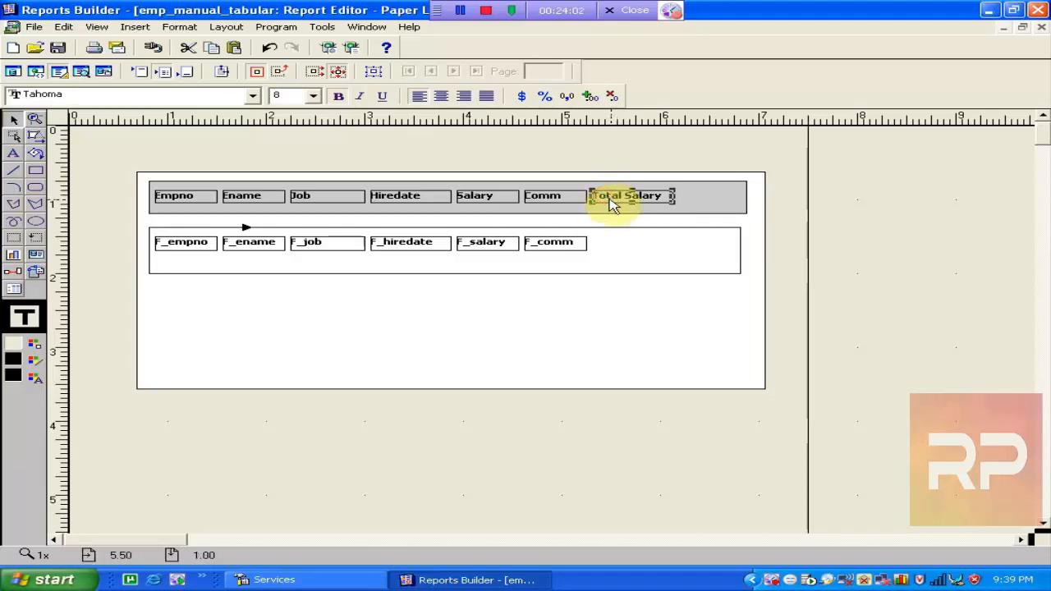
{"action": "left_click", "coordinate": [617, 295]}
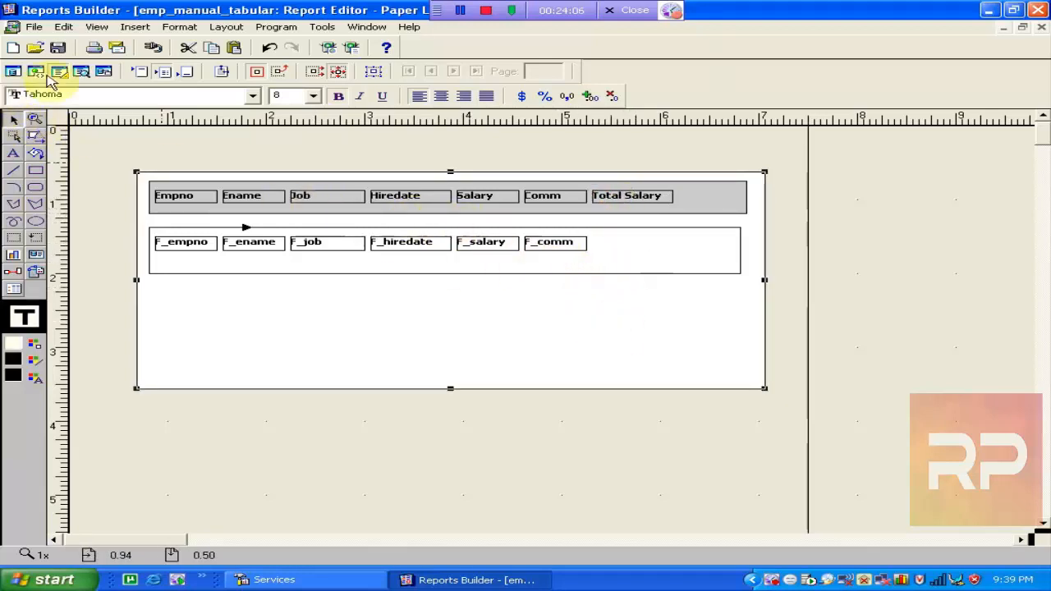
Run the paper layout and right-align both the Salary heading and the salary field below it
{"action": "left_click", "coordinate": [351, 49]}
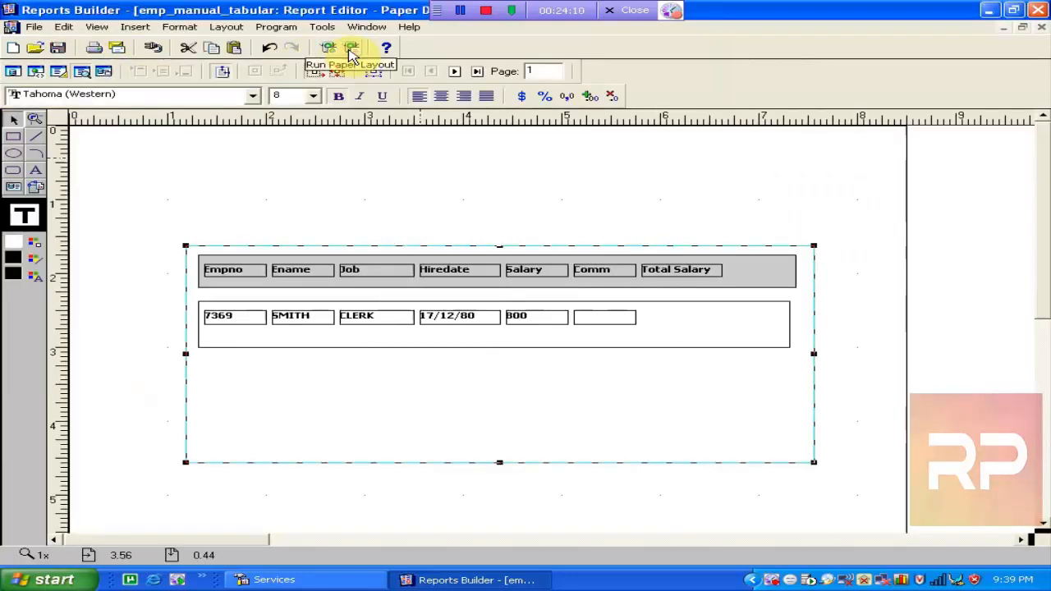
{"action": "left_click", "coordinate": [530, 276]}
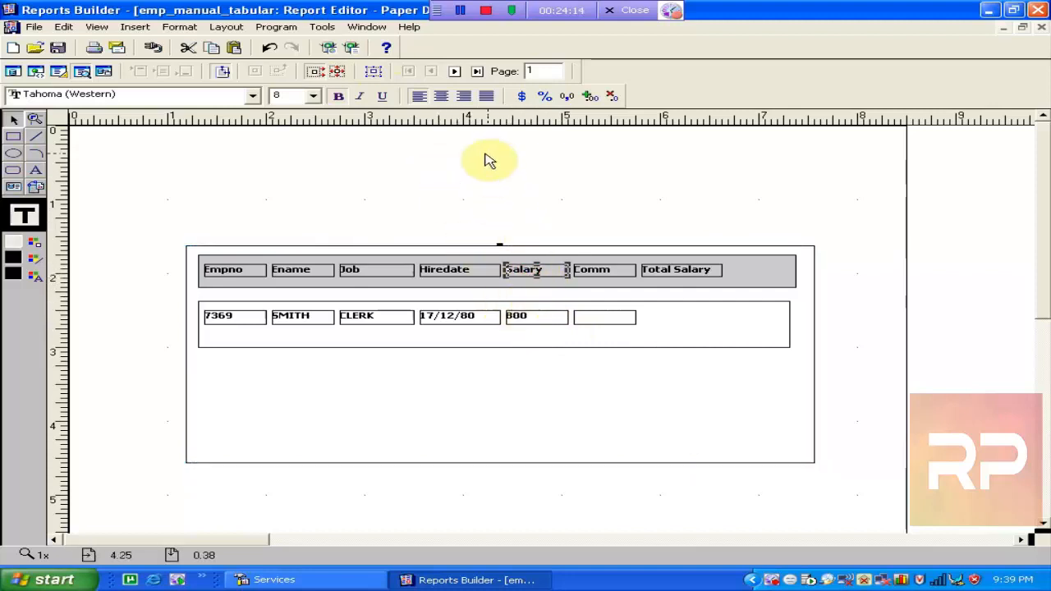
{"action": "left_click", "coordinate": [464, 96]}
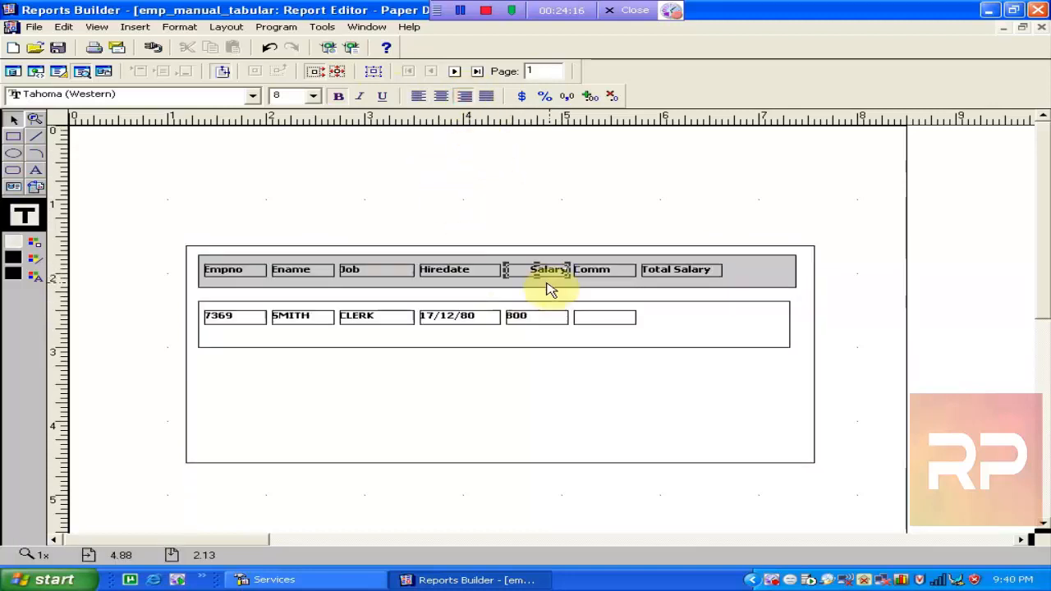
{"action": "left_click", "coordinate": [537, 315]}
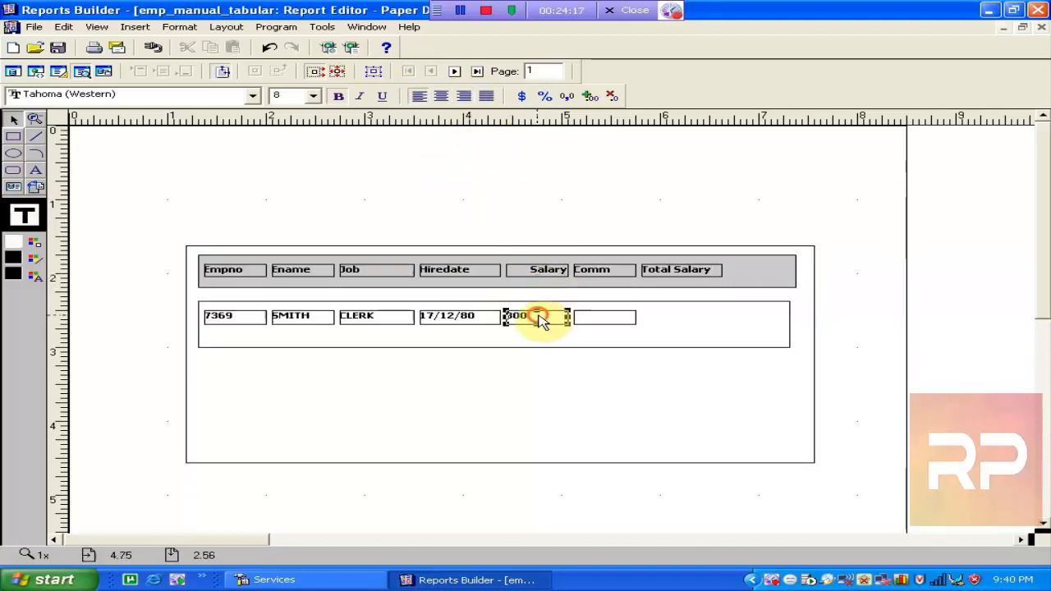
{"action": "left_click", "coordinate": [464, 96]}
Right-align the Comm heading and the commission field below it, and save the report
{"action": "left_click", "coordinate": [593, 271]}
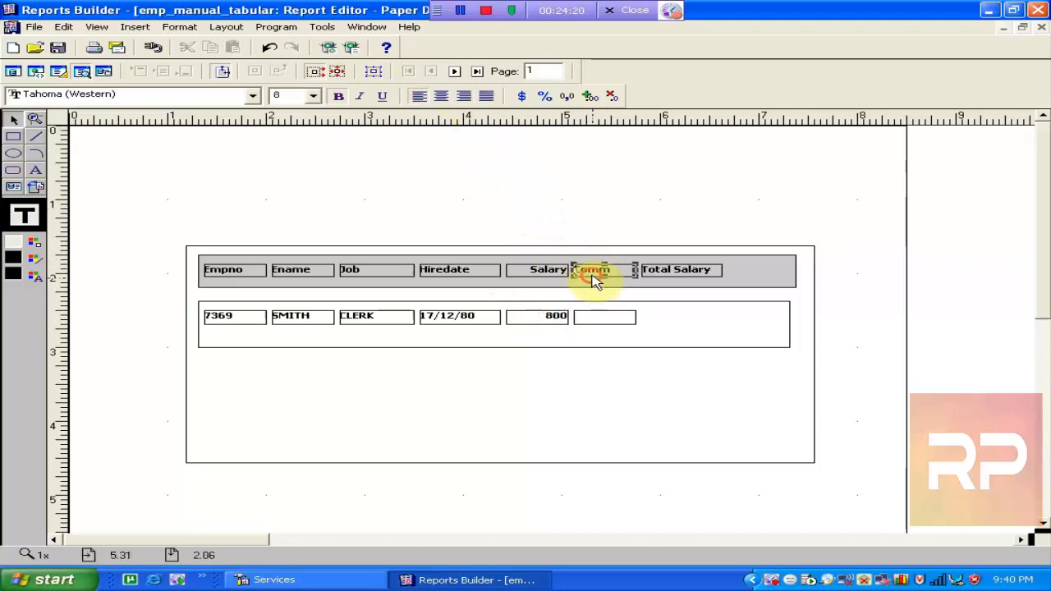
{"action": "left_click", "coordinate": [464, 96]}
{"action": "left_click", "coordinate": [591, 320]}
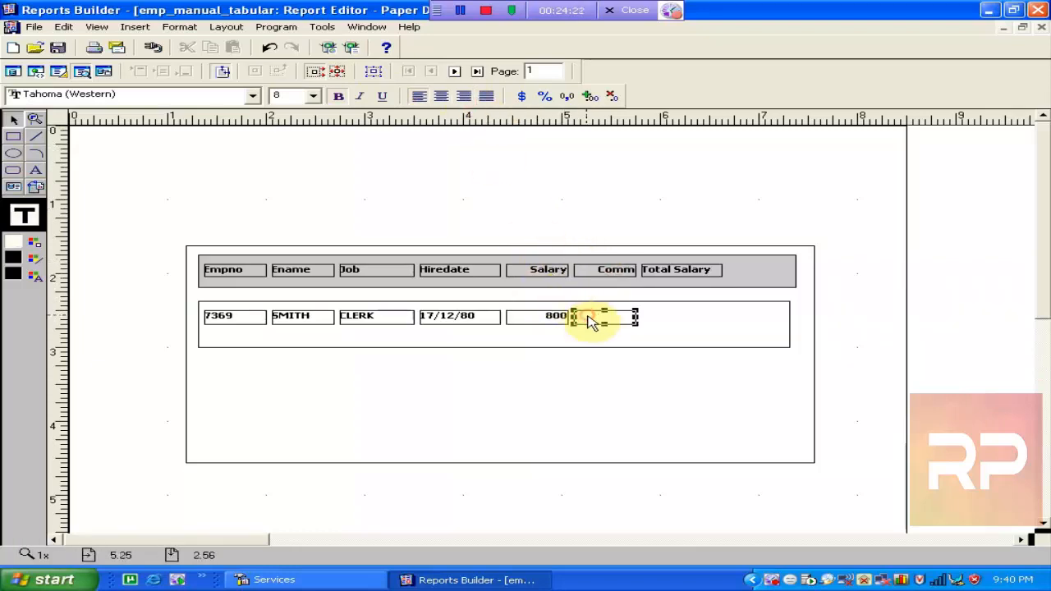
{"action": "left_click", "coordinate": [462, 97]}
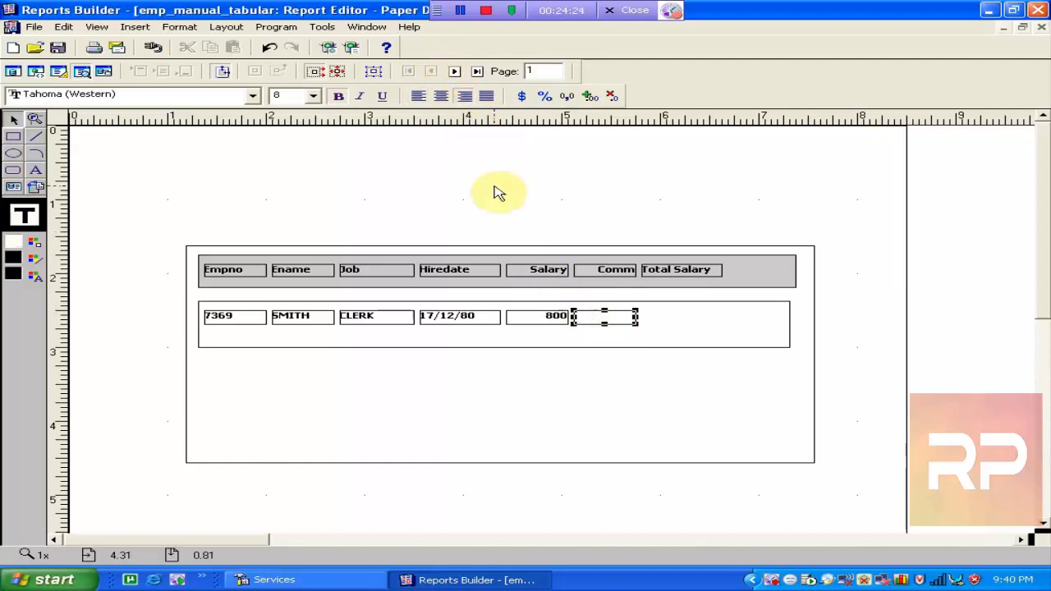
{"action": "left_click", "coordinate": [670, 326]}
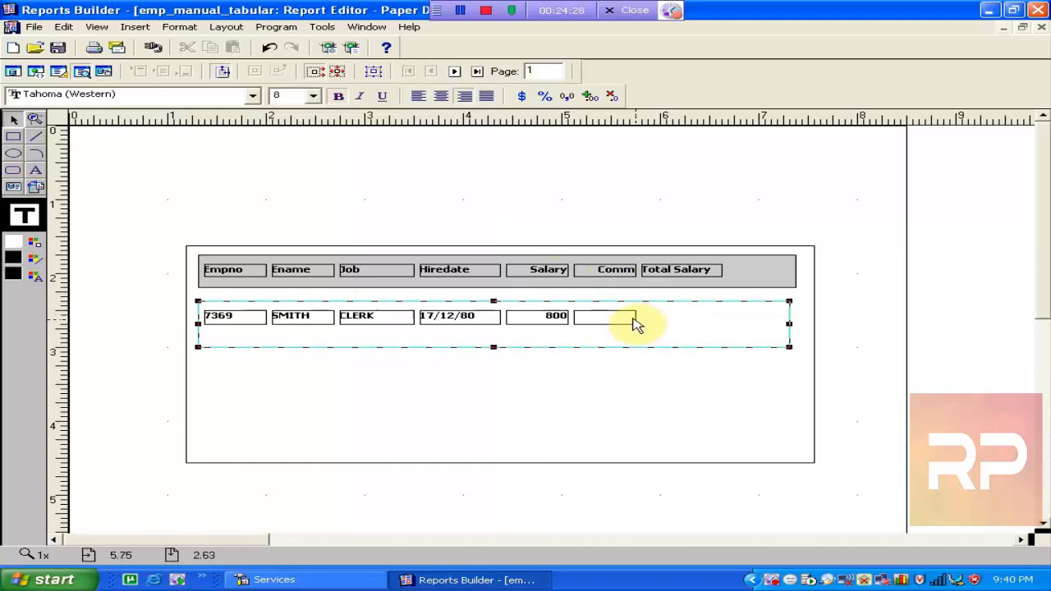
{"action": "left_click", "coordinate": [436, 186]}
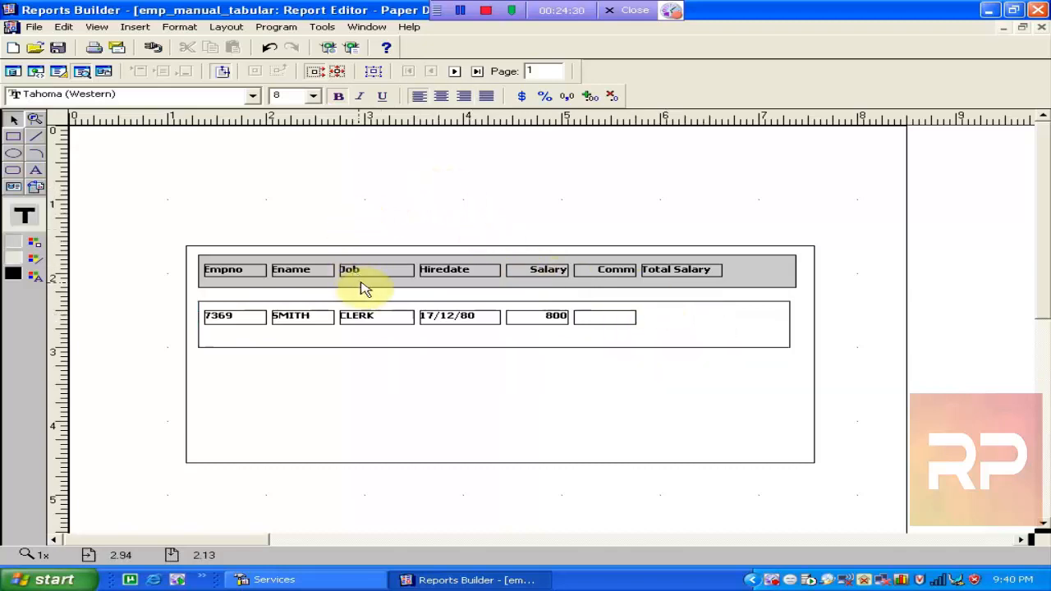
{"action": "left_click", "coordinate": [59, 47]}
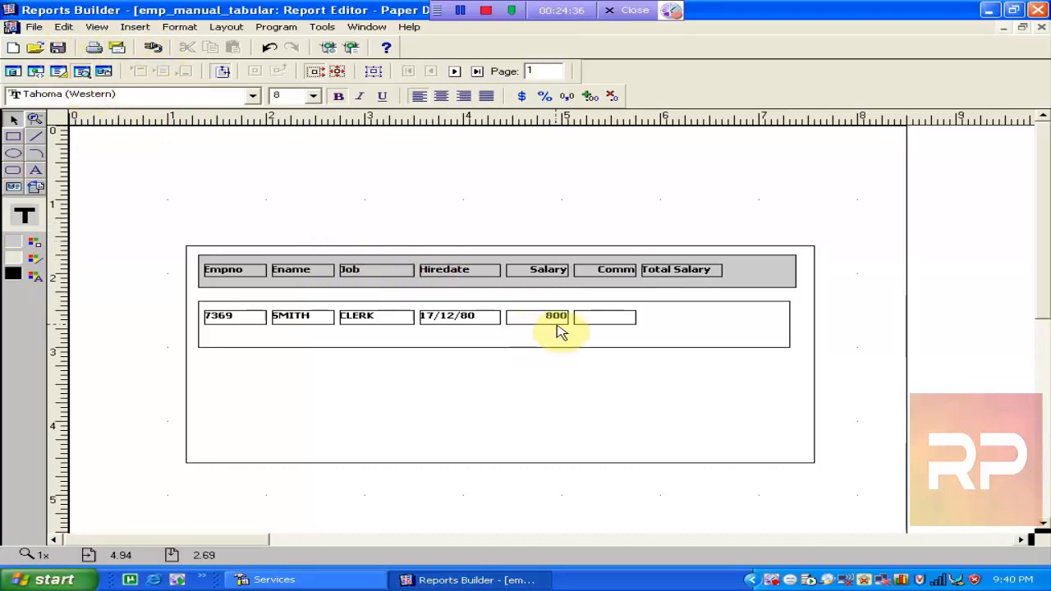
Open the properties of the R_emp repeating frame and set its vertical elasticity to Variable
{"action": "left_click", "coordinate": [634, 347]}
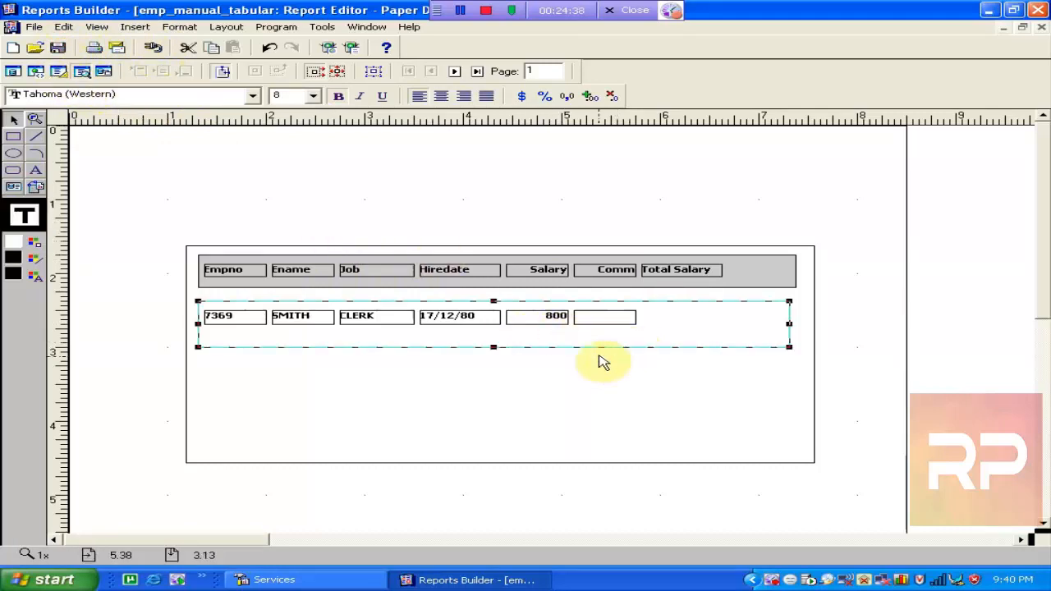
{"action": "left_click", "coordinate": [580, 376]}
{"action": "left_click", "coordinate": [665, 324]}
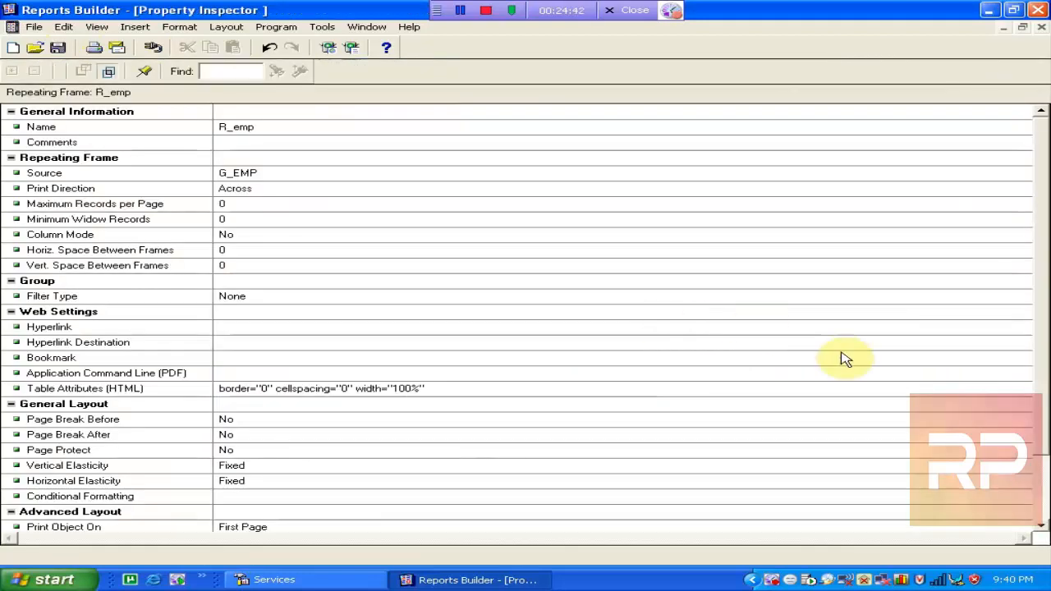
{"action": "left_click", "coordinate": [1049, 292]}
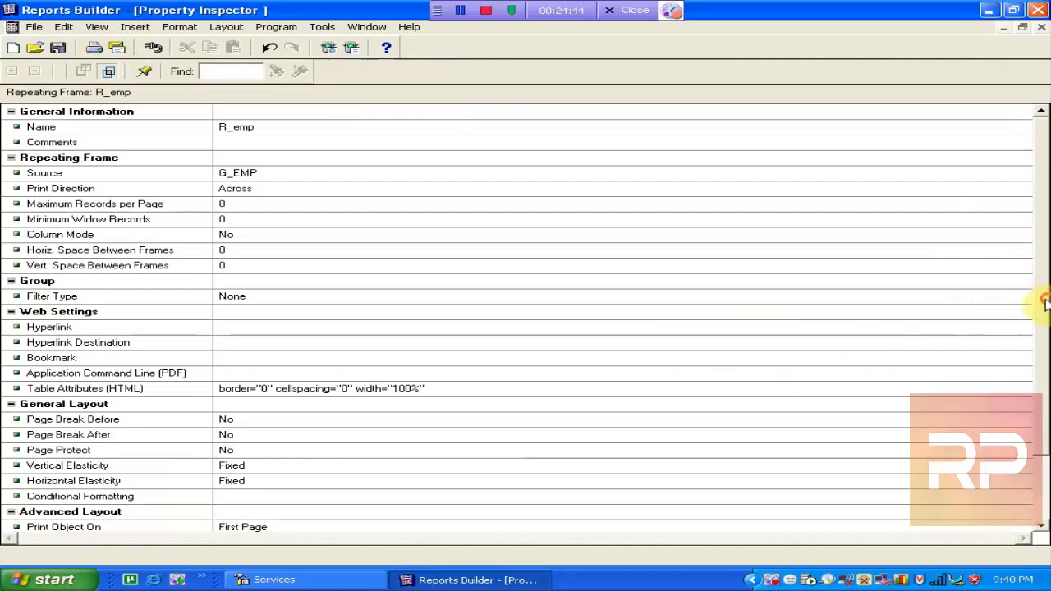
{"action": "left_click_drag", "start_coordinate": [1044, 301], "coordinate": [1039, 318]}
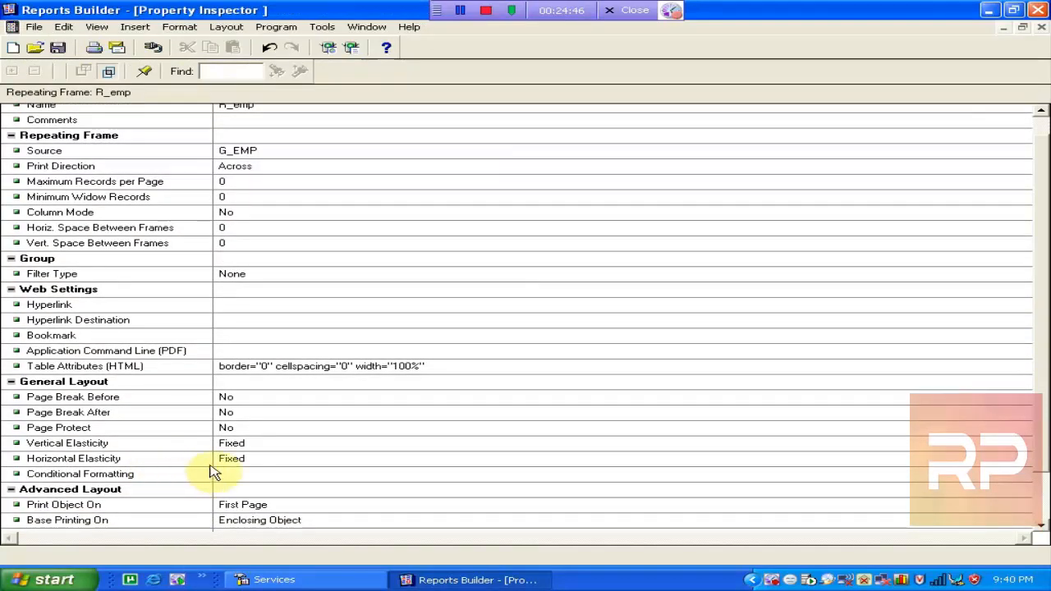
{"action": "left_click", "coordinate": [263, 445]}
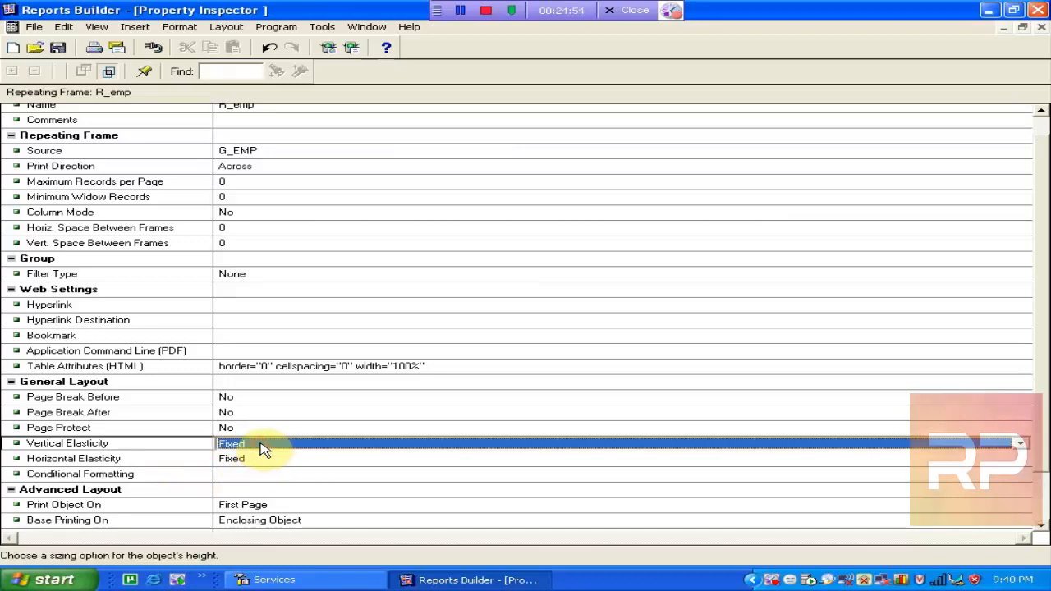
{"action": "left_click", "coordinate": [260, 444]}
{"action": "left_click", "coordinate": [264, 488]}
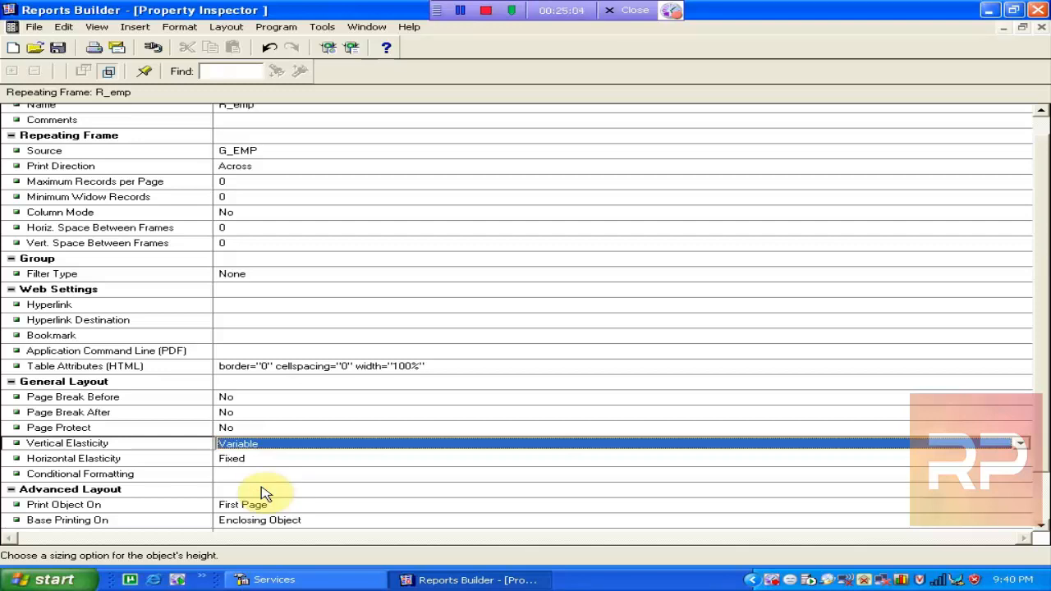
Try Expand as the R_emp frame's vertical elasticity and return it to Variable
{"action": "left_click", "coordinate": [254, 450]}
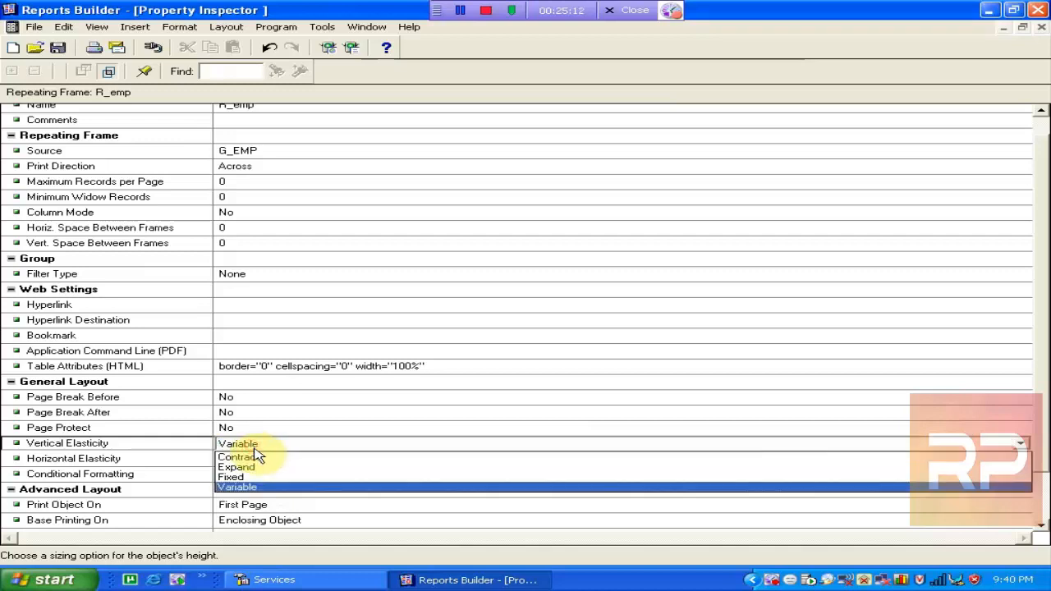
{"action": "left_click", "coordinate": [256, 474]}
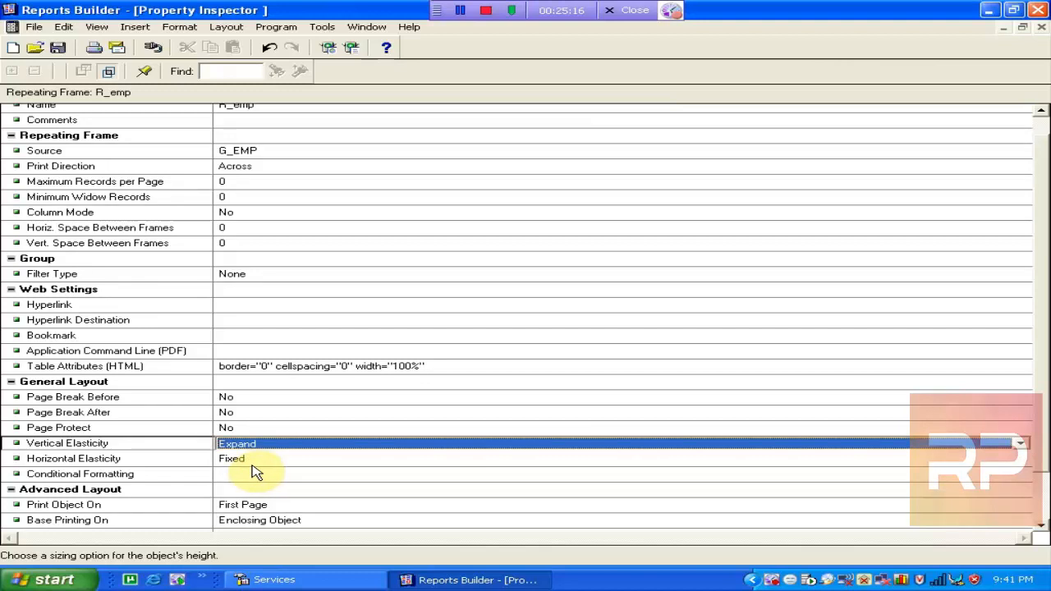
{"action": "left_click", "coordinate": [248, 444]}
{"action": "left_click", "coordinate": [262, 489]}
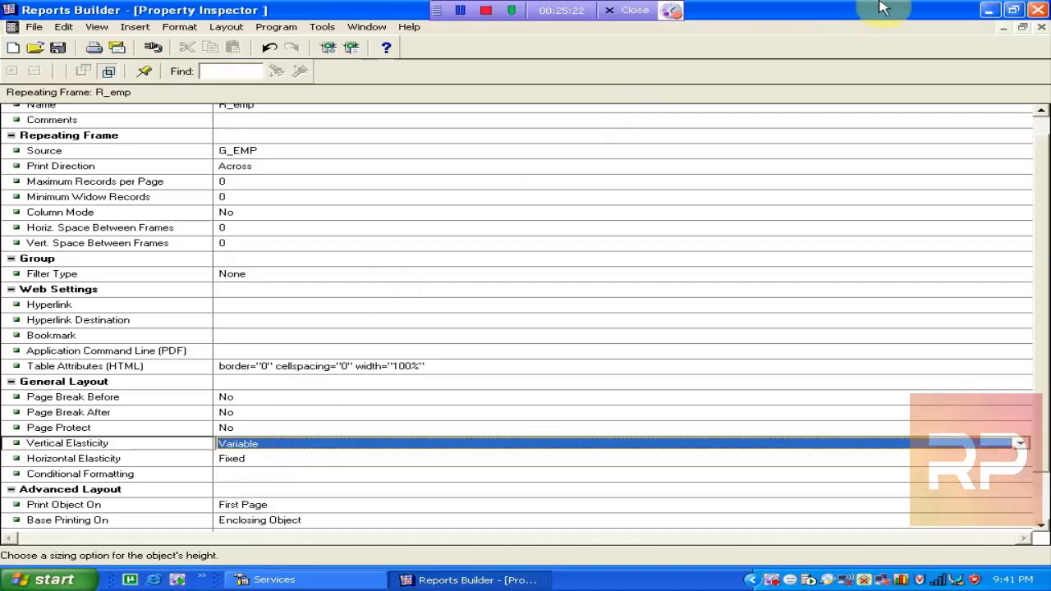
Close the frame's properties and page through the previewed report to page 3 and back to page 2
{"action": "left_click", "coordinate": [1039, 28]}
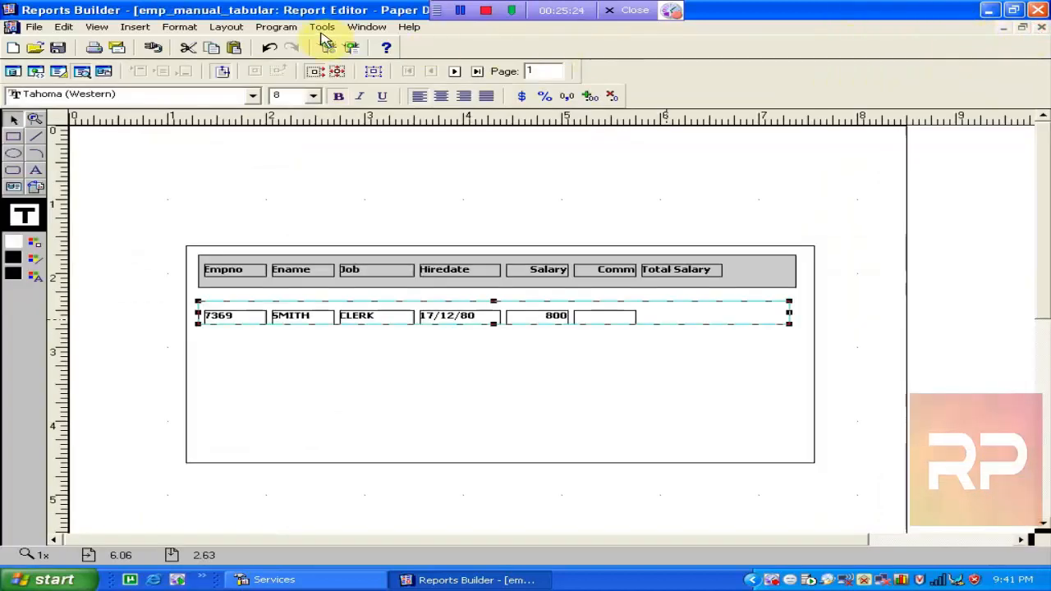
{"action": "left_click", "coordinate": [454, 72]}
{"action": "left_click", "coordinate": [454, 72]}
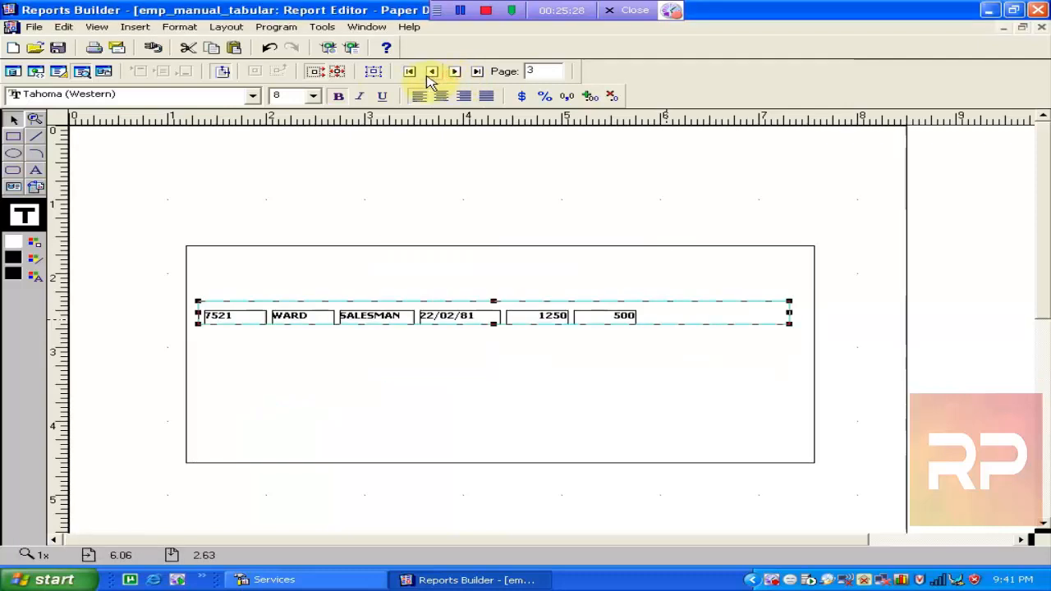
{"action": "left_click", "coordinate": [431, 72]}
{"action": "left_click", "coordinate": [411, 173]}
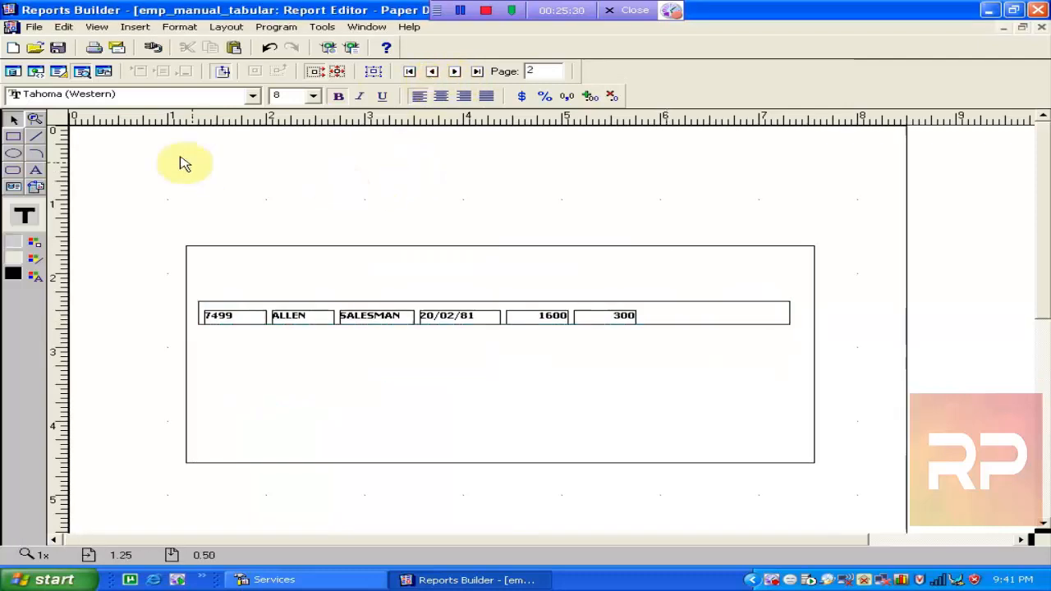
In the paper layout, set the R_emp repeating frame's print direction to Down
{"action": "left_click", "coordinate": [58, 72]}
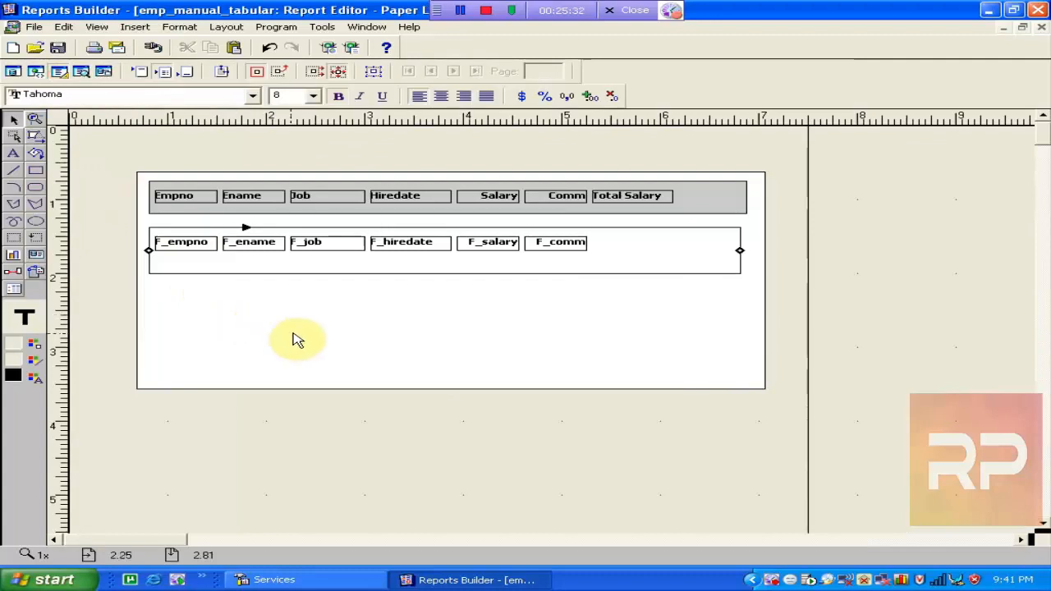
{"action": "left_click", "coordinate": [377, 271]}
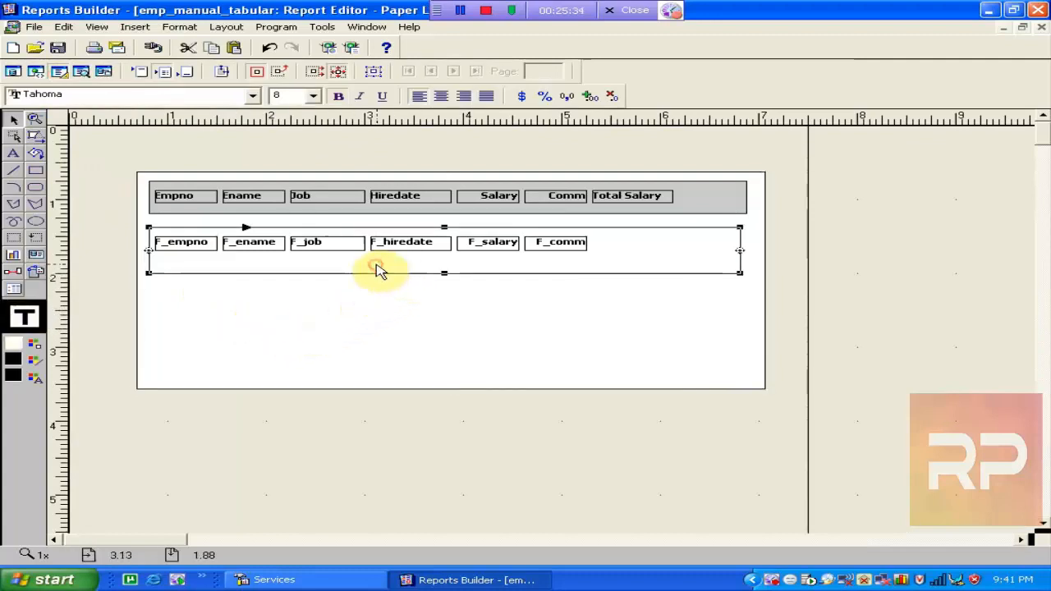
{"action": "double_click", "coordinate": [376, 269]}
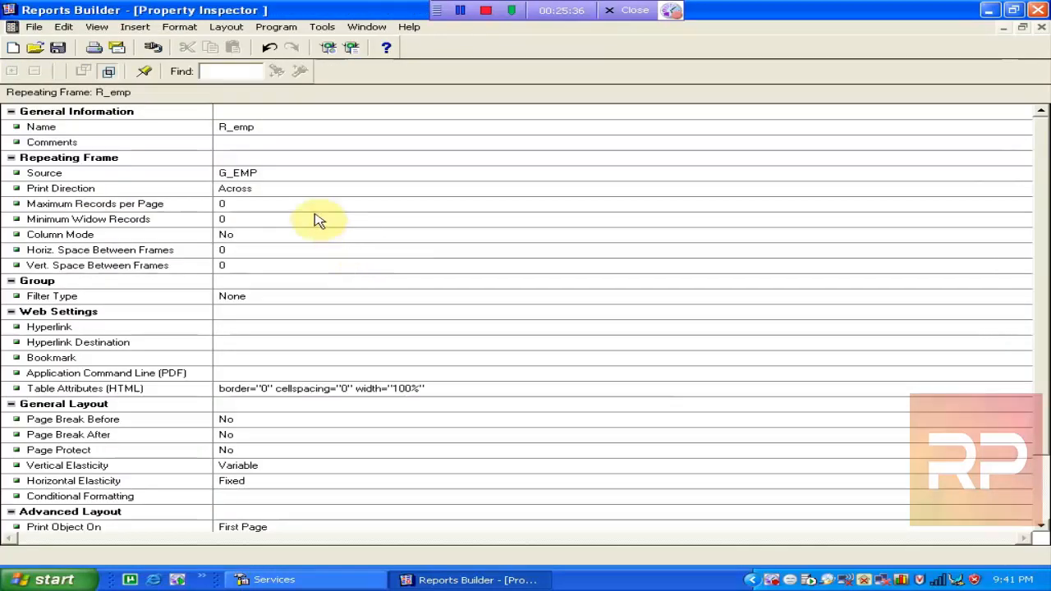
{"action": "left_click", "coordinate": [283, 190]}
{"action": "left_click", "coordinate": [283, 193]}
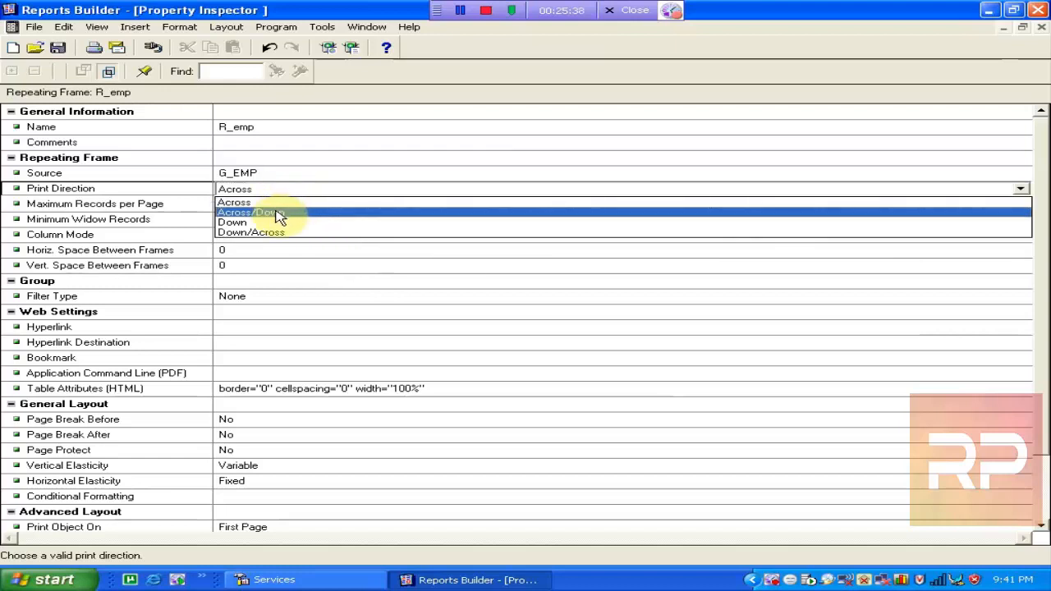
{"action": "left_click", "coordinate": [279, 223]}
{"action": "left_click", "coordinate": [397, 161]}
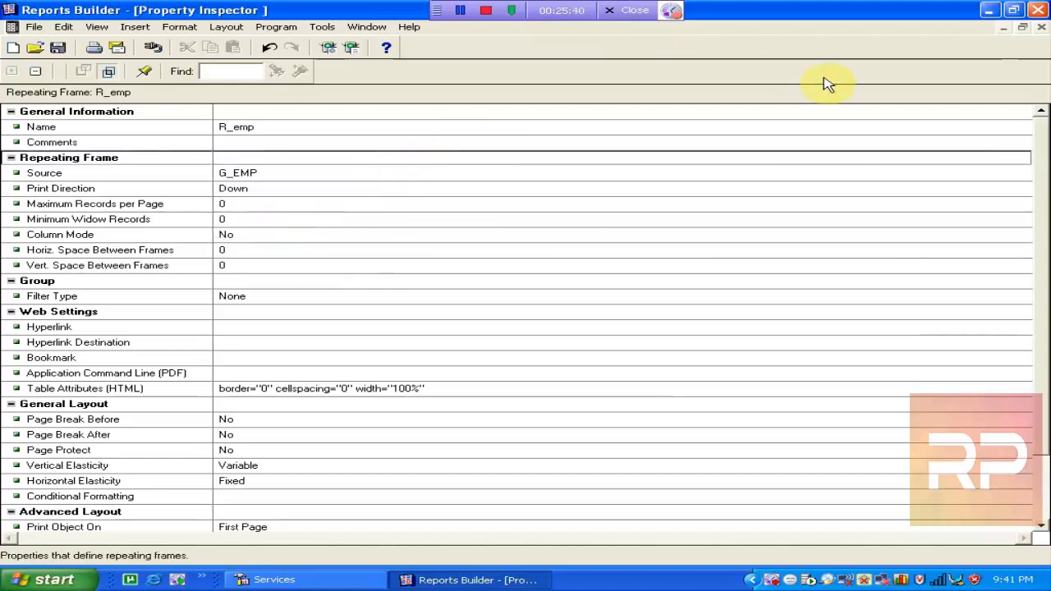
Close the R_emp properties, run the paper layout and view page 1 of the previewed report
{"action": "left_click", "coordinate": [1040, 30]}
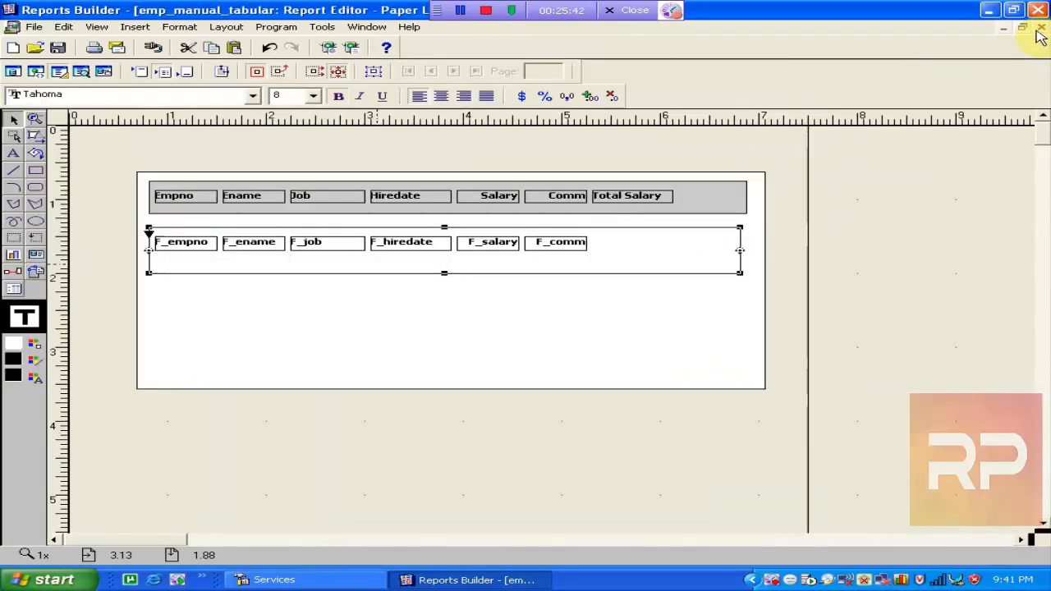
{"action": "left_click", "coordinate": [501, 318]}
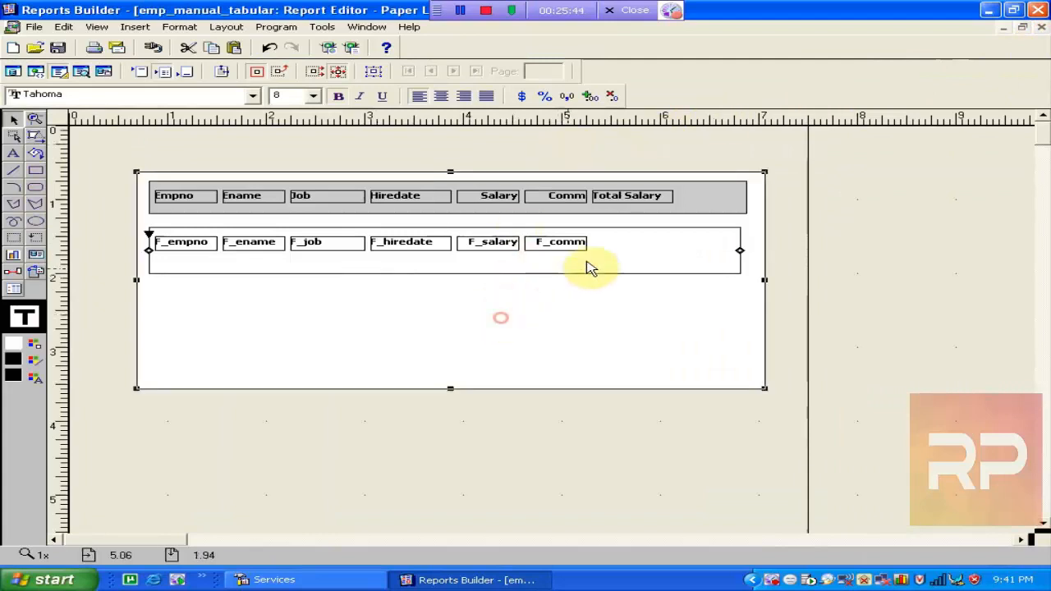
{"action": "left_click", "coordinate": [600, 257]}
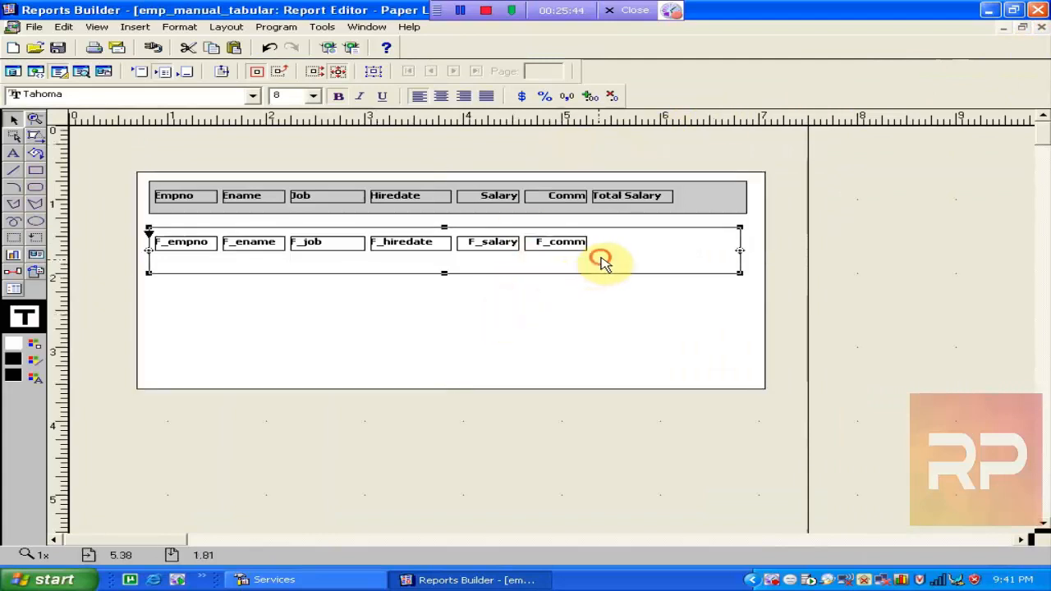
{"action": "left_click", "coordinate": [359, 49]}
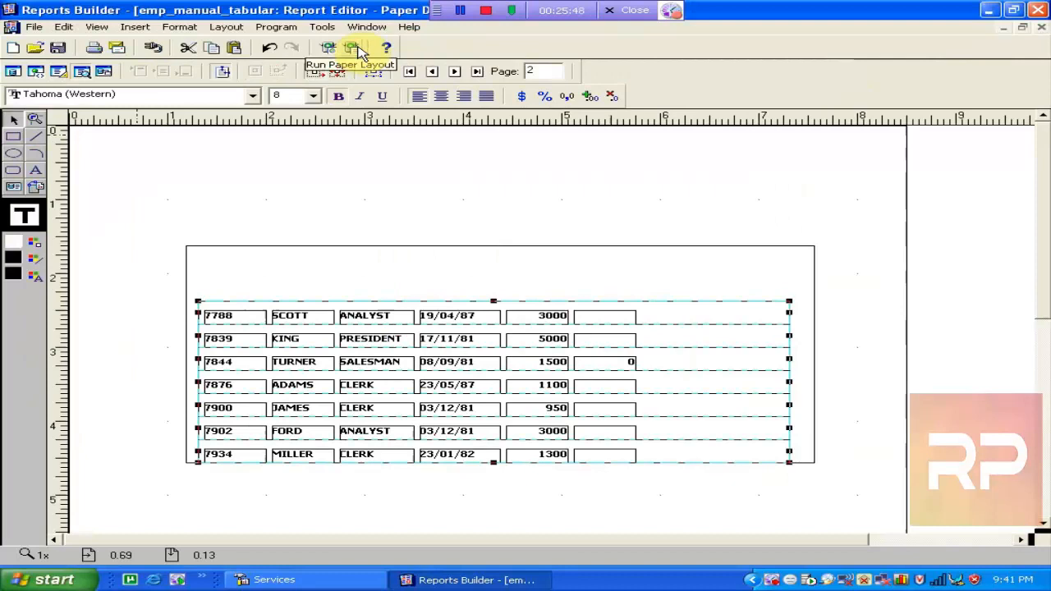
{"action": "left_click", "coordinate": [435, 73]}
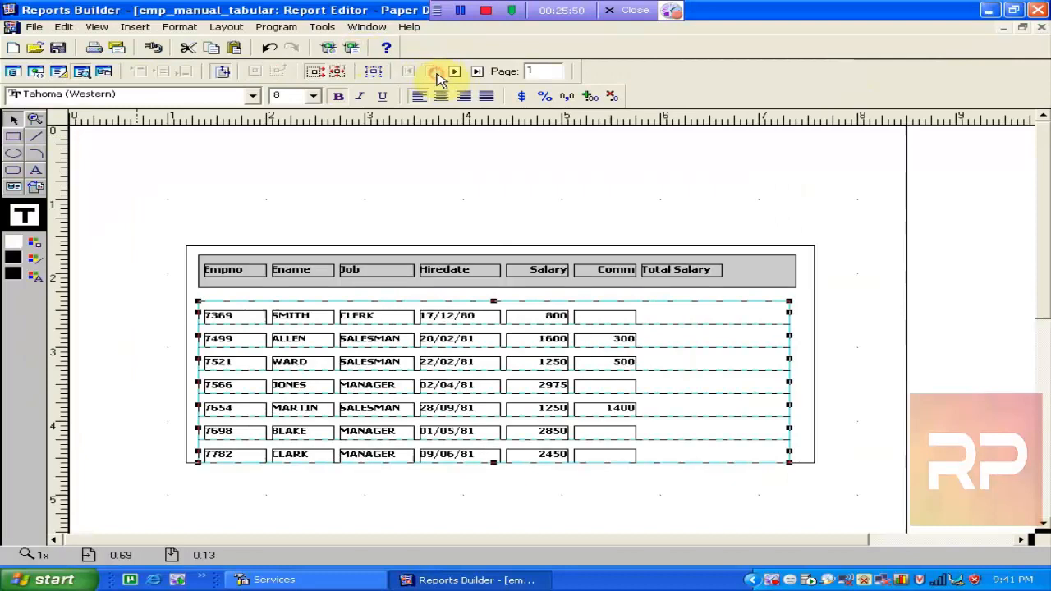
{"action": "left_click", "coordinate": [359, 200]}
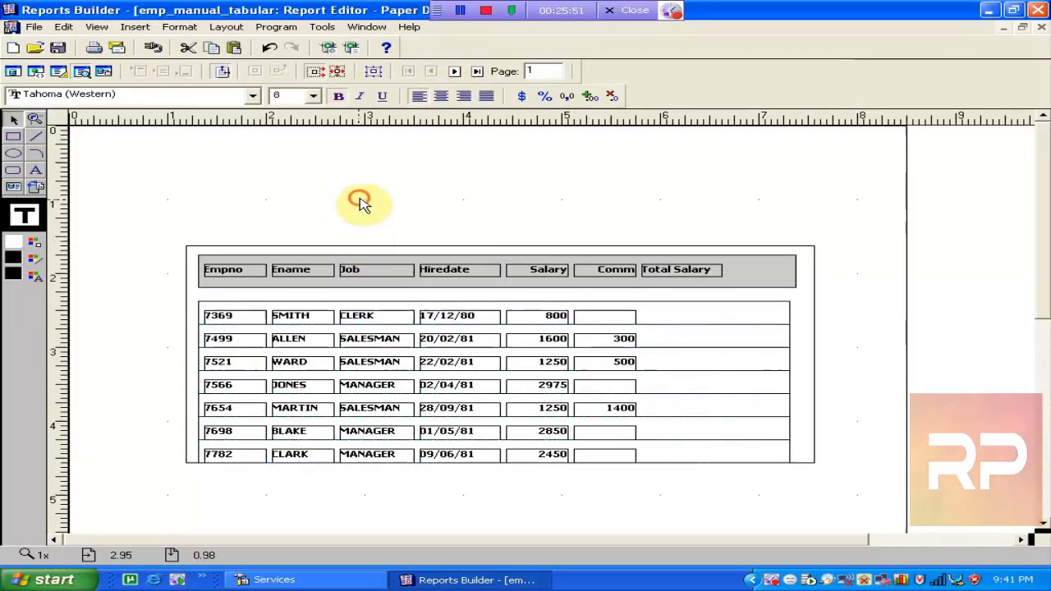
{"action": "left_click", "coordinate": [326, 305]}
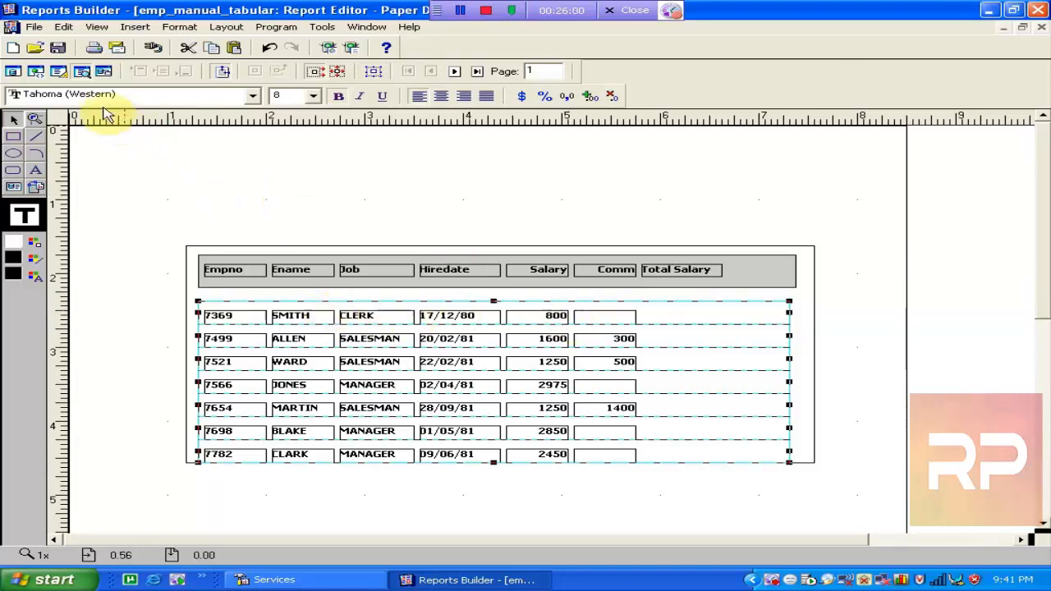
Back in the paper layout, set the enclosing M_emp frame's vertical elasticity to Variable and close its properties
{"action": "left_click", "coordinate": [58, 73]}
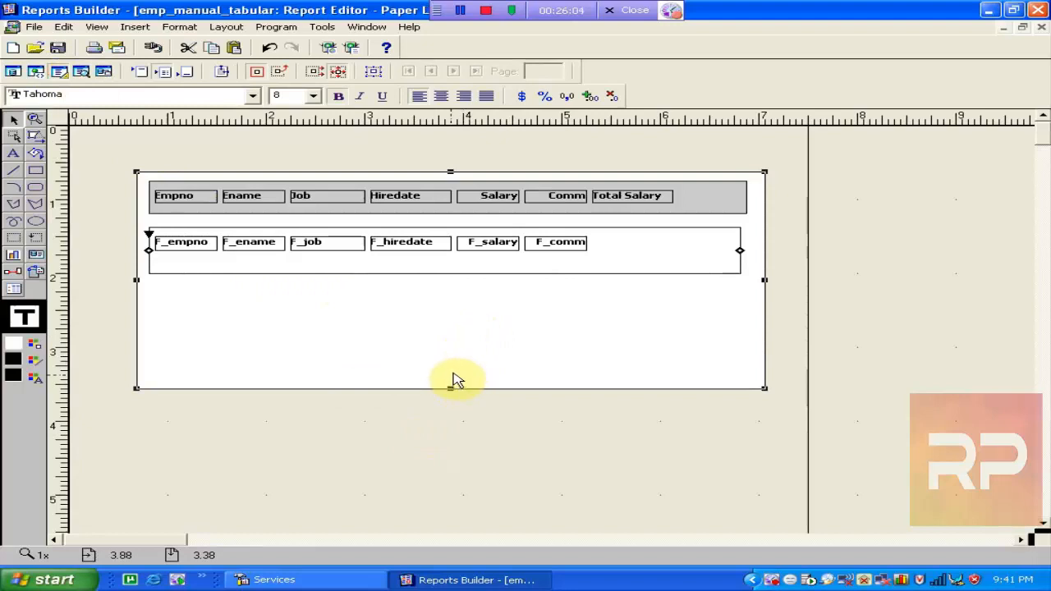
{"action": "left_click", "coordinate": [605, 258]}
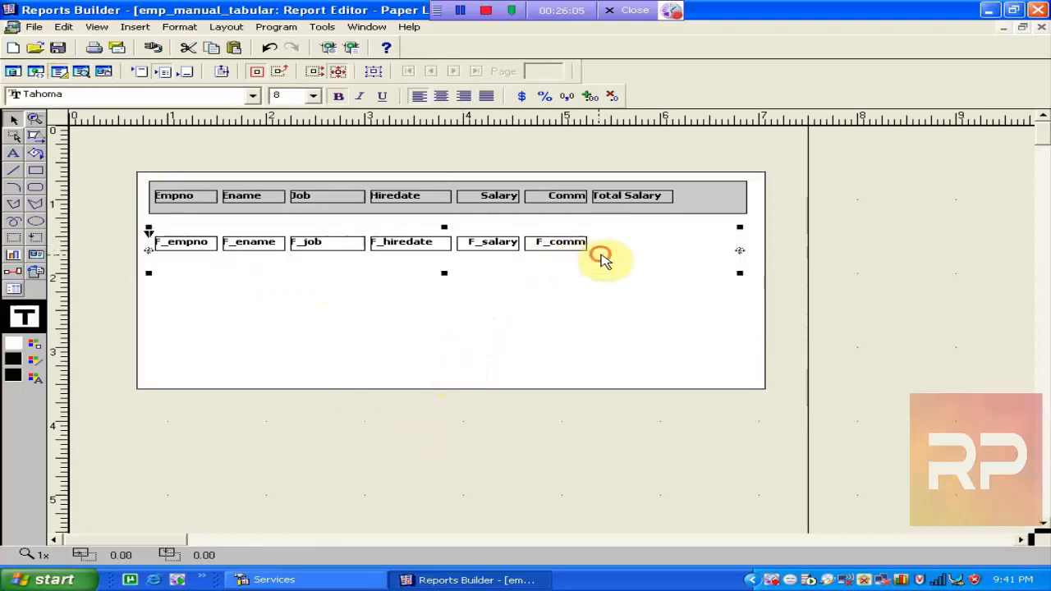
{"action": "left_click", "coordinate": [501, 363]}
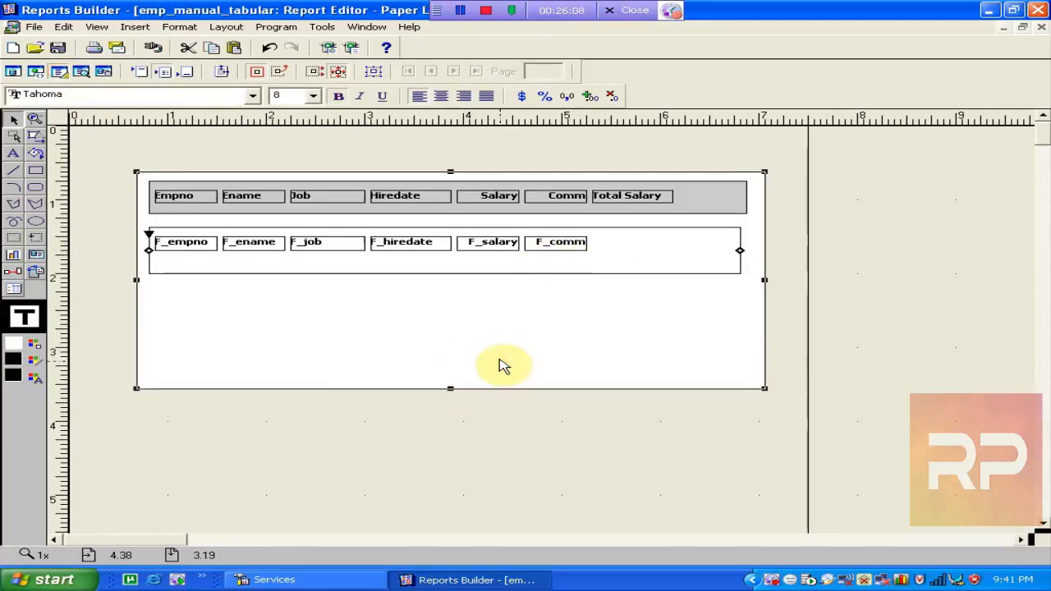
{"action": "double_click", "coordinate": [503, 366]}
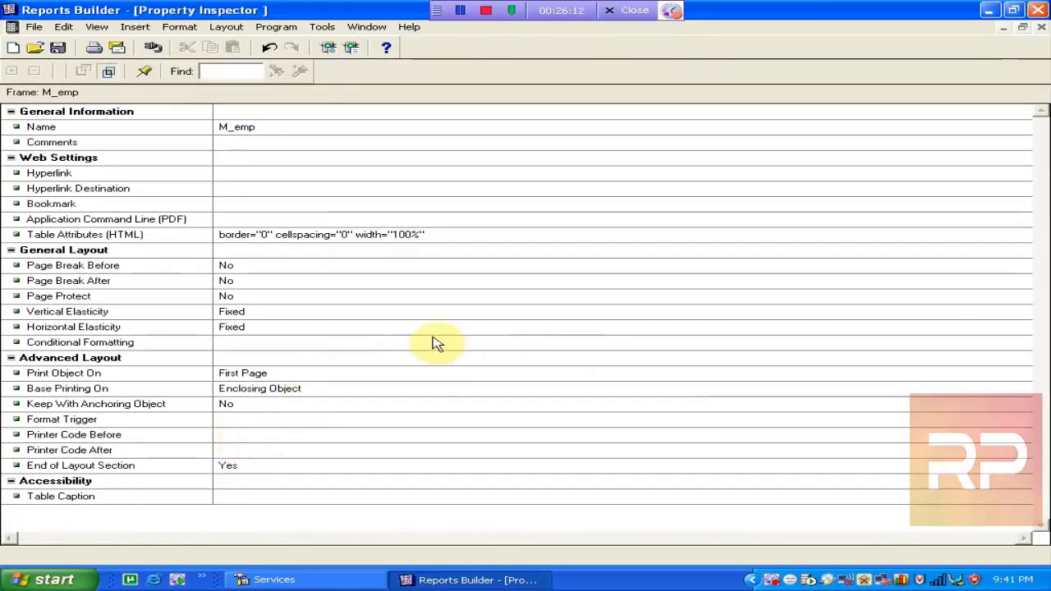
{"action": "left_click", "coordinate": [301, 312]}
{"action": "left_click", "coordinate": [299, 313]}
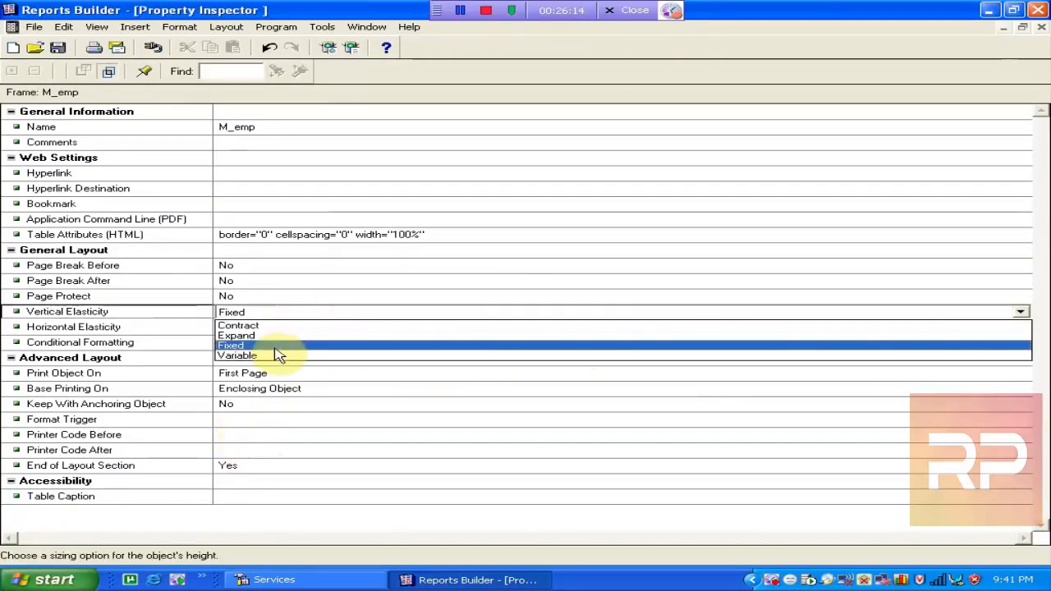
{"action": "left_click", "coordinate": [269, 355]}
{"action": "left_click", "coordinate": [325, 298]}
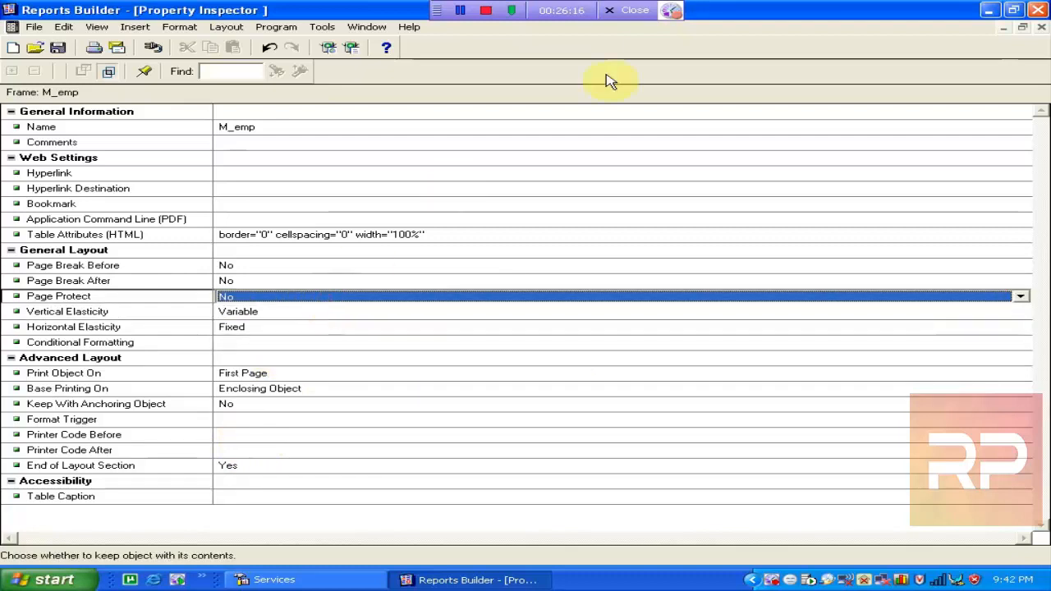
{"action": "left_click", "coordinate": [1041, 29]}
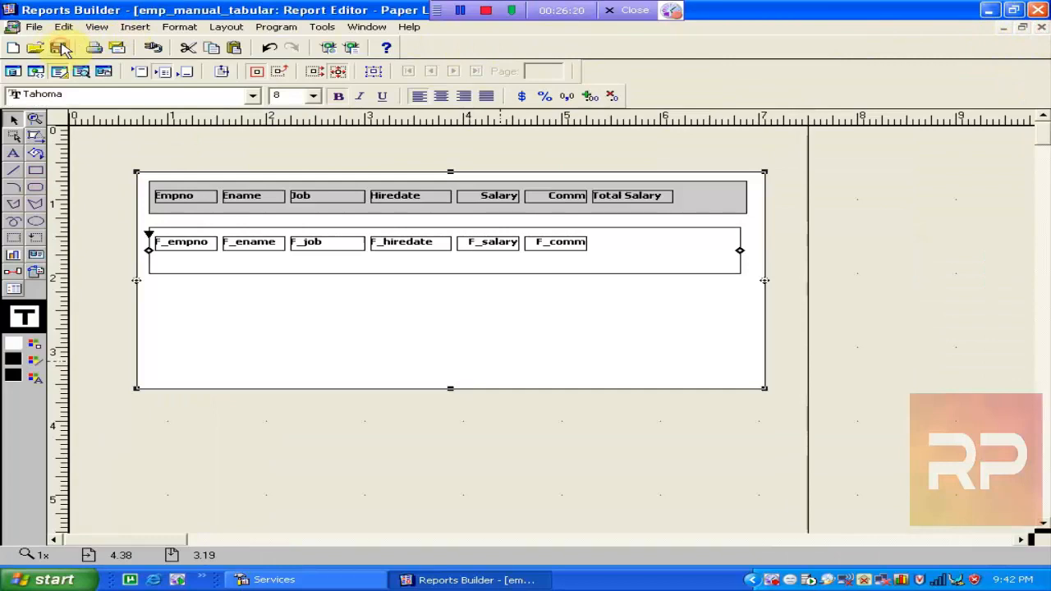
Run the paper layout again and examine the enclosing frame around the employee records in the preview
{"action": "left_click", "coordinate": [355, 50]}
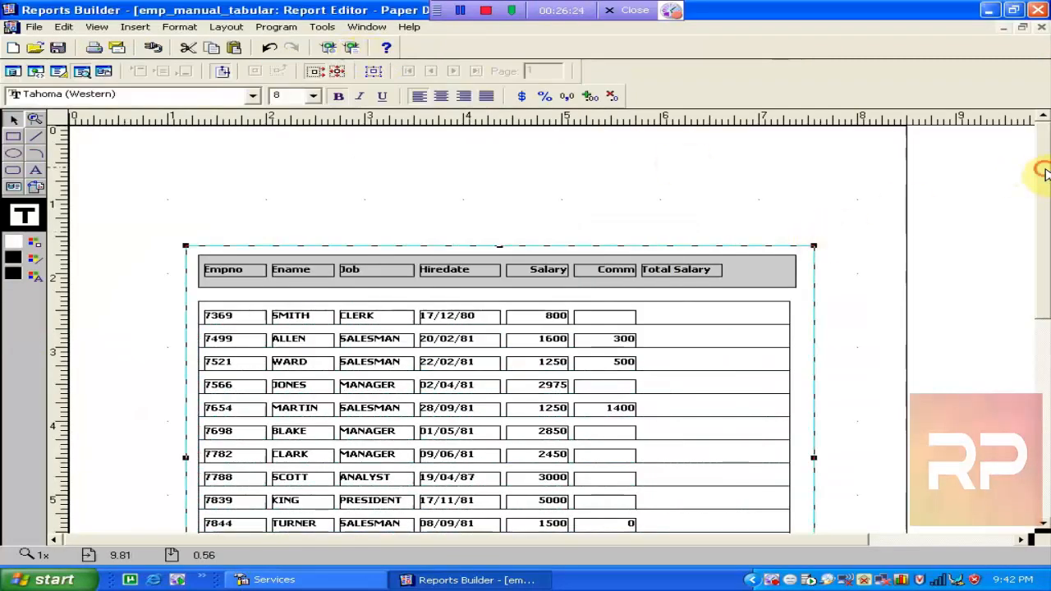
{"action": "mouse_move", "coordinate": [1042, 170]}
{"action": "left_mouse_down"}
{"action": "mouse_move", "coordinate": [1039, 304]}
{"action": "mouse_move", "coordinate": [1041, 164]}
{"action": "mouse_move", "coordinate": [1047, 172]}
{"action": "left_mouse_up"}
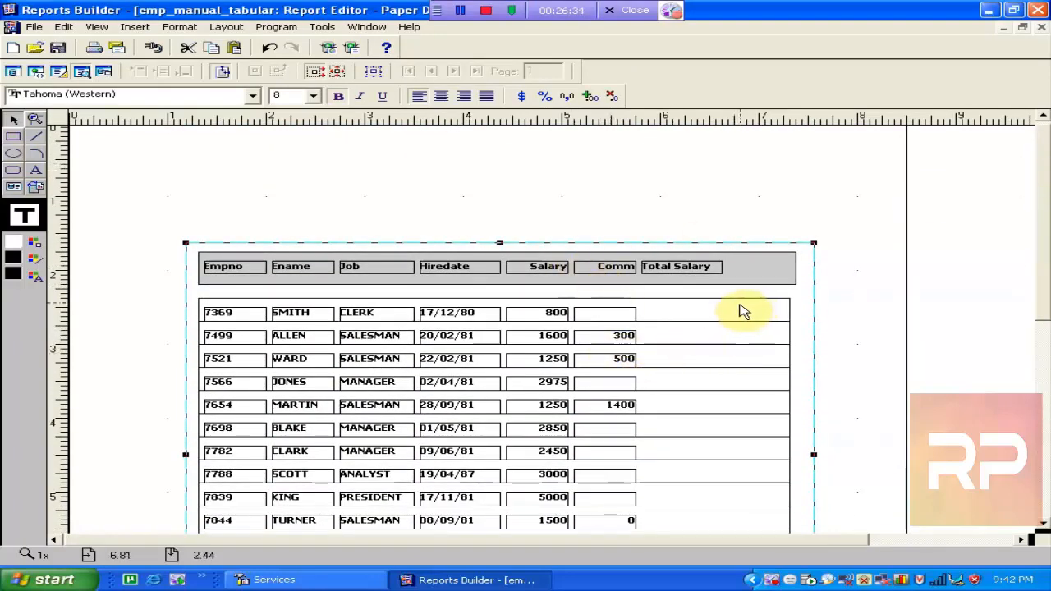
{"action": "left_click", "coordinate": [838, 294]}
{"action": "left_click", "coordinate": [812, 285]}
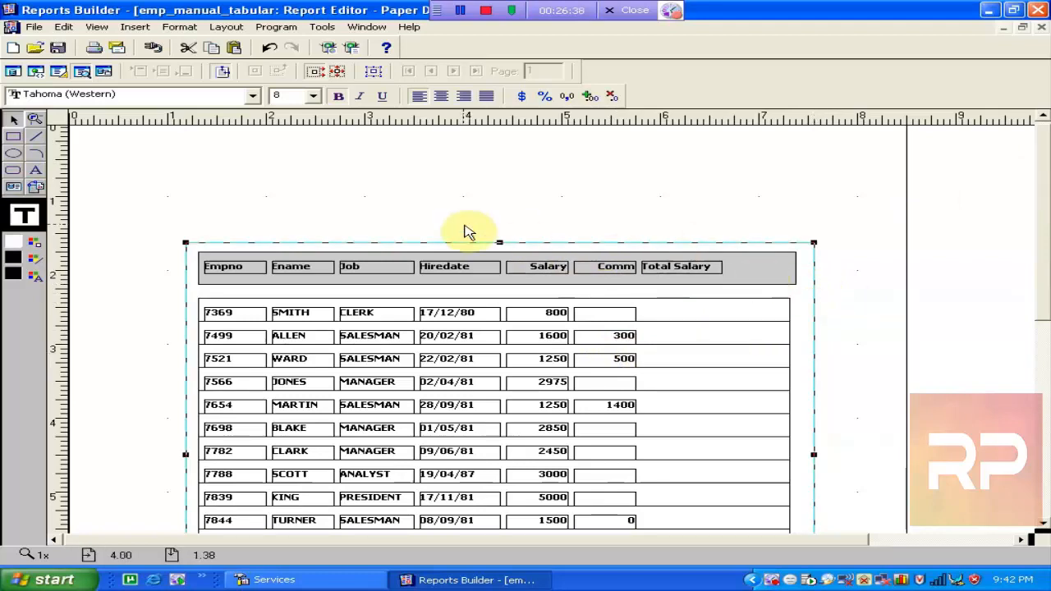
{"action": "left_click", "coordinate": [378, 201]}
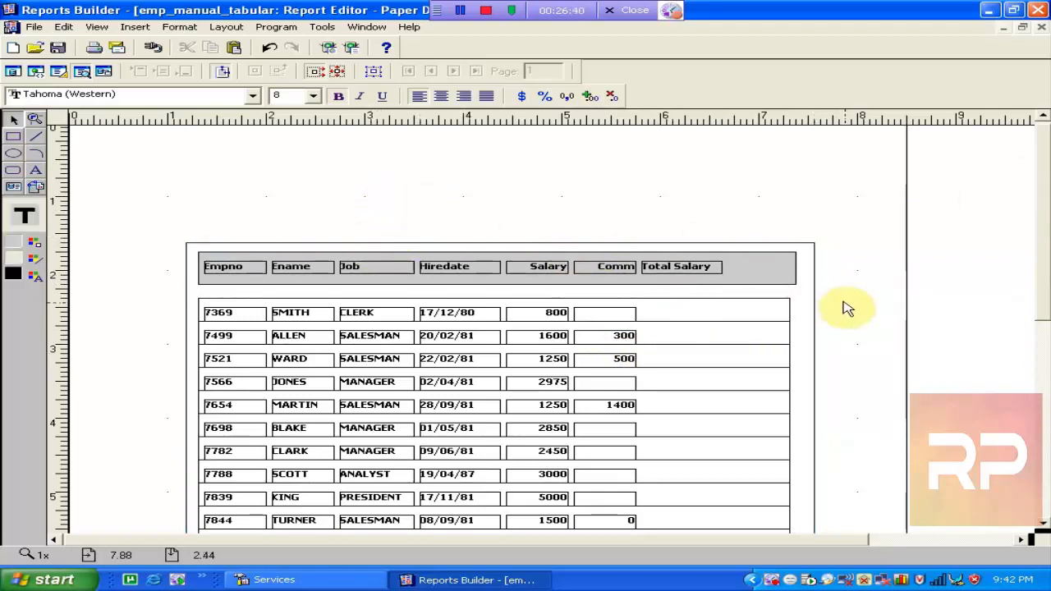
{"action": "left_click", "coordinate": [813, 300]}
{"action": "mouse_move", "coordinate": [1039, 264]}
{"action": "left_mouse_down"}
{"action": "mouse_move", "coordinate": [1036, 394]}
{"action": "mouse_move", "coordinate": [1039, 280]}
{"action": "left_mouse_up"}
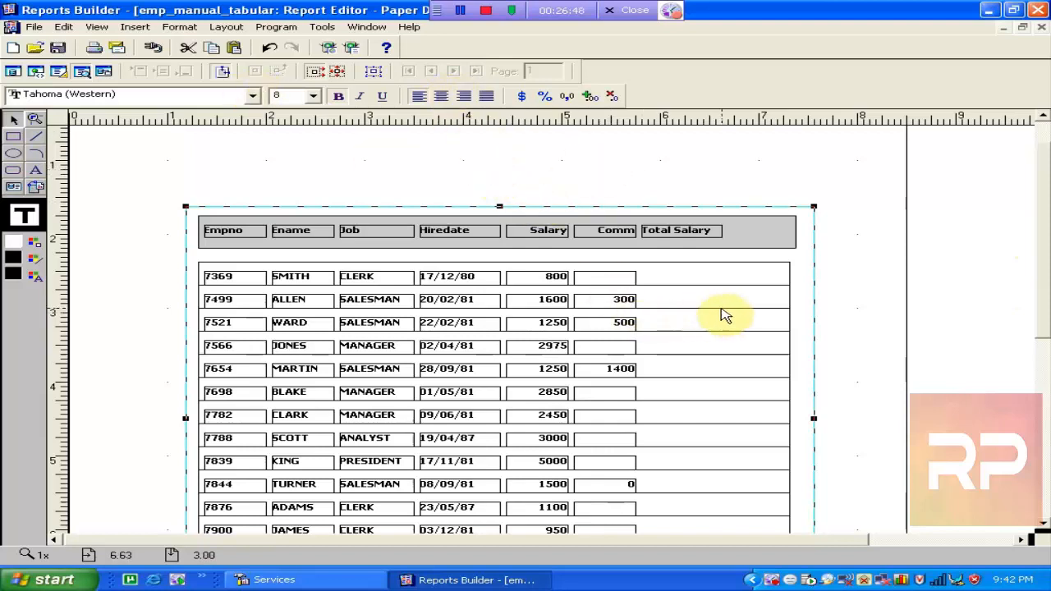
Fill the outer frame enclosing the headings and records with a very light grey
{"action": "left_click", "coordinate": [874, 256]}
{"action": "left_click", "coordinate": [806, 236]}
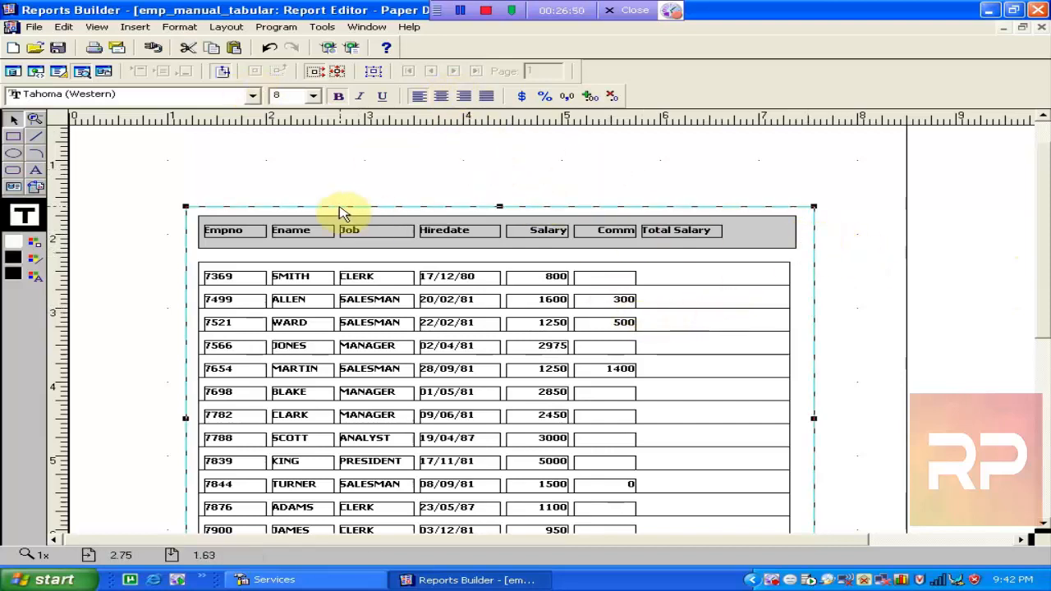
{"action": "left_click", "coordinate": [33, 242]}
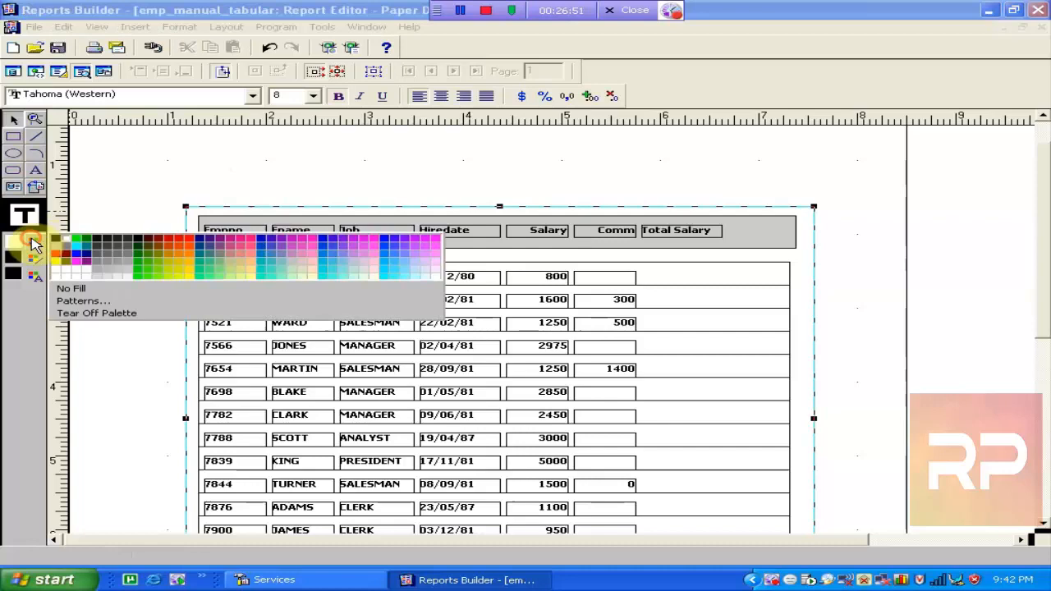
{"action": "left_click", "coordinate": [128, 279]}
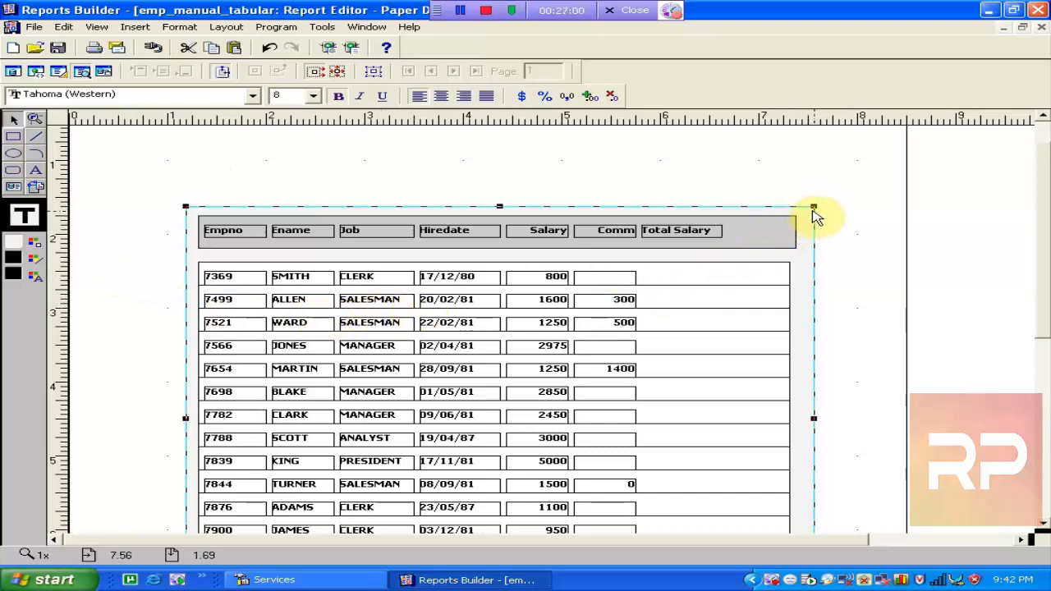
Check the name of the frame around the records in its properties, and look through the preview down to the last record
{"action": "left_click", "coordinate": [783, 227]}
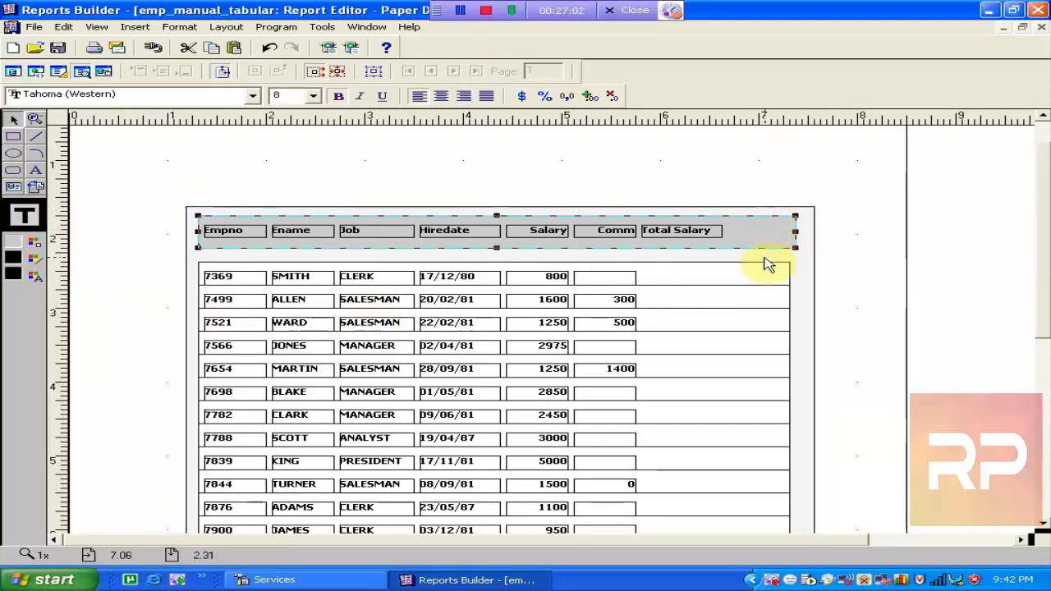
{"action": "left_click", "coordinate": [764, 275]}
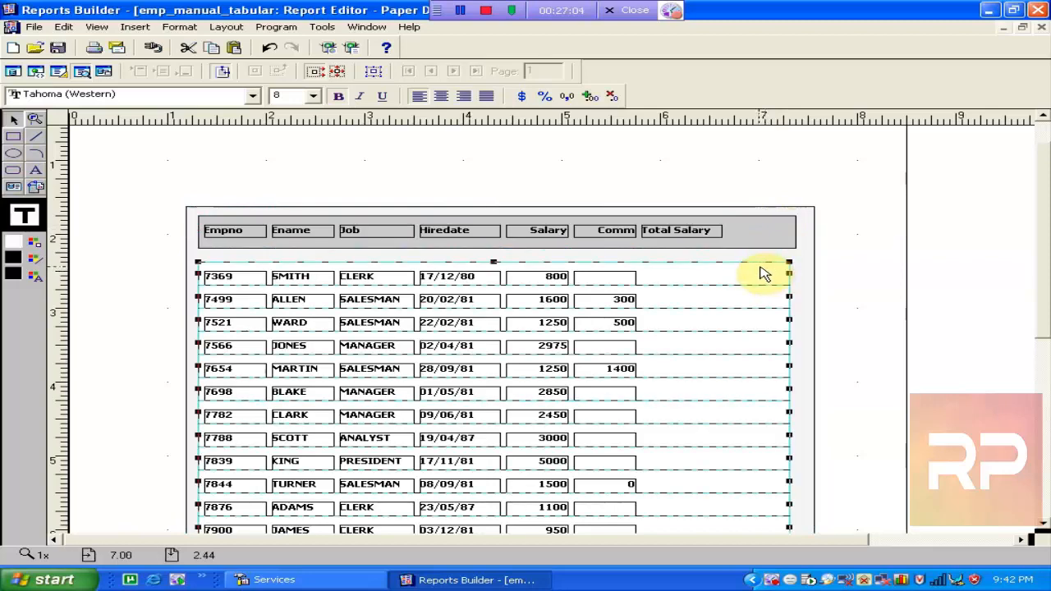
{"action": "left_click_drag", "start_coordinate": [1043, 244], "coordinate": [1045, 247]}
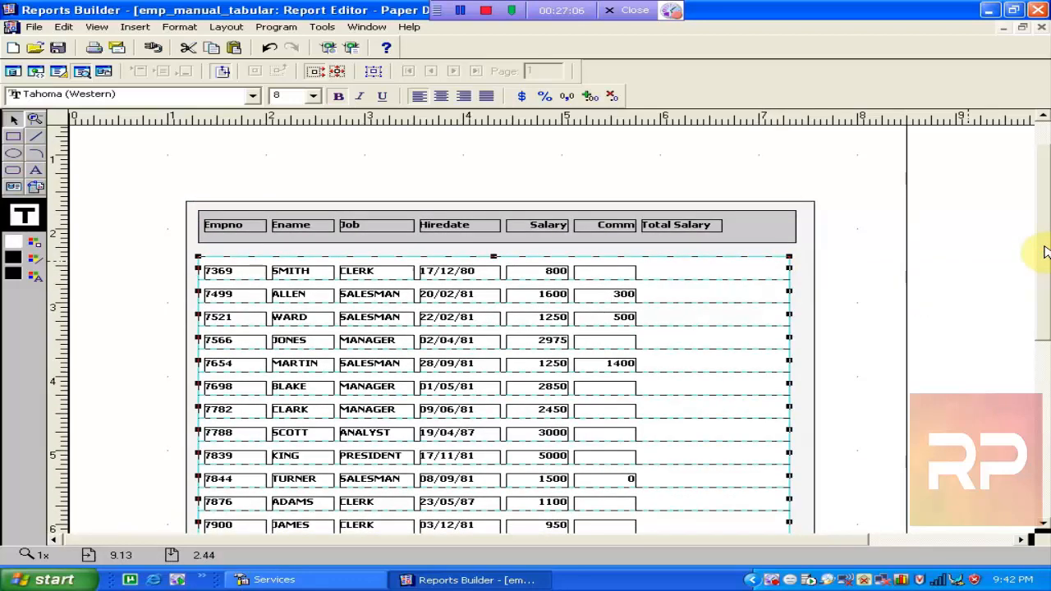
{"action": "key", "text": "F4"}
{"action": "left_click", "coordinate": [234, 127]}
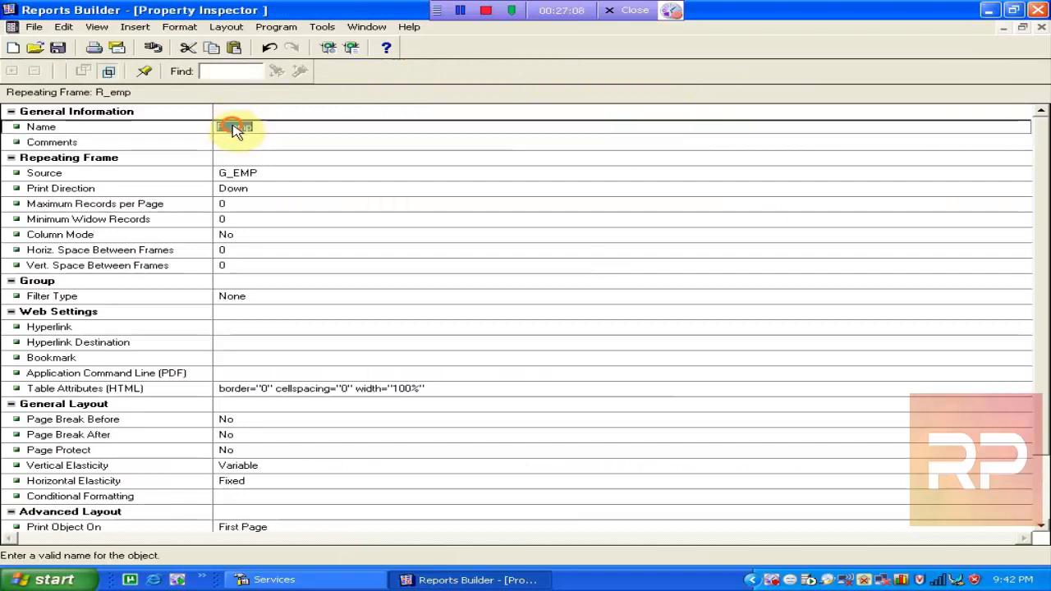
{"action": "left_click", "coordinate": [247, 127]}
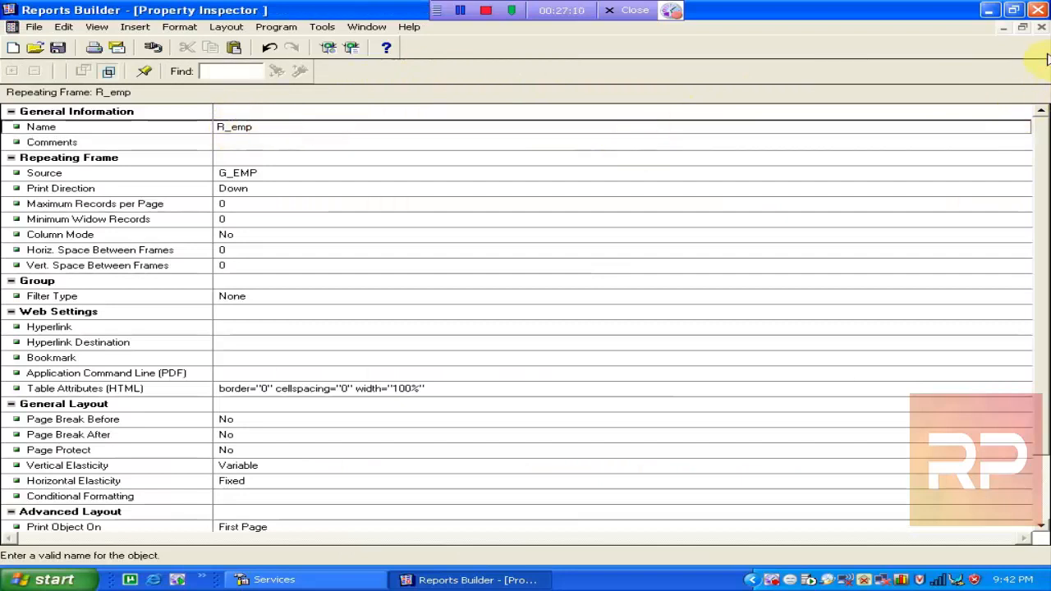
{"action": "left_click", "coordinate": [1041, 27]}
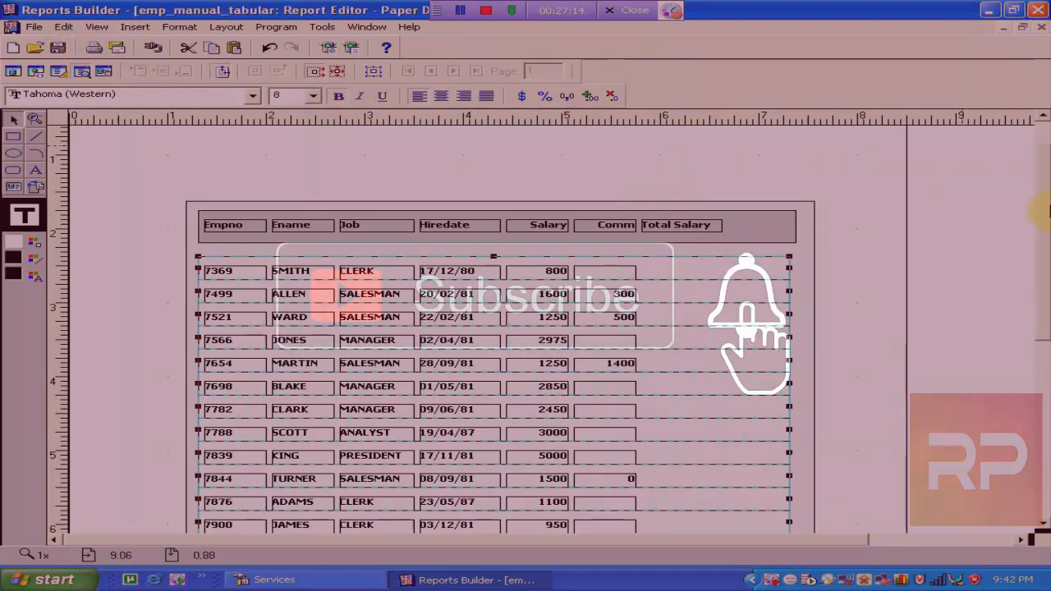
{"action": "left_click_drag", "start_coordinate": [1041, 210], "coordinate": [1046, 307]}
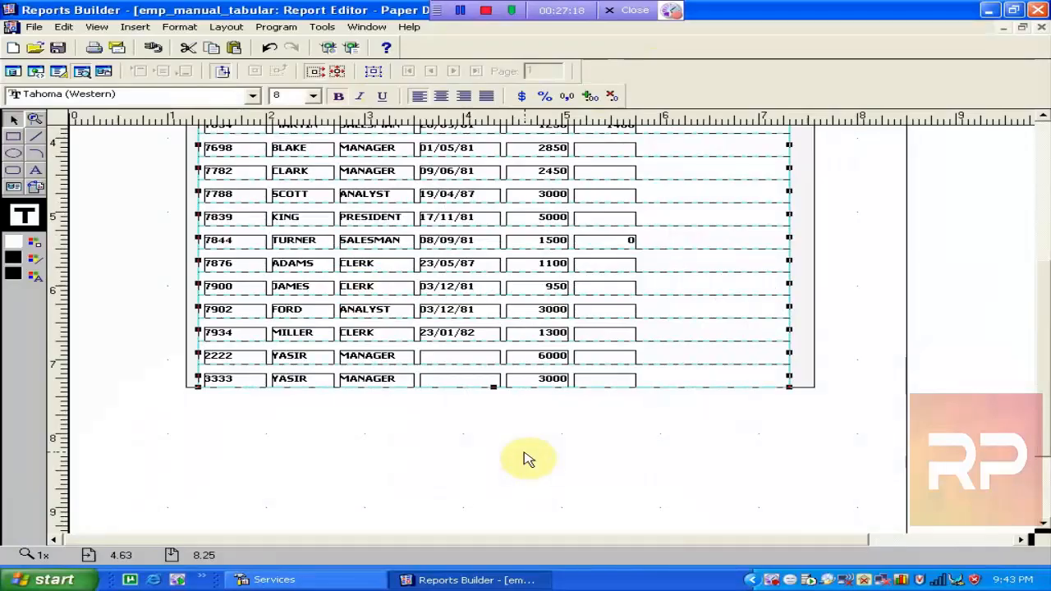
{"action": "left_click_drag", "start_coordinate": [1035, 392], "coordinate": [996, 268]}
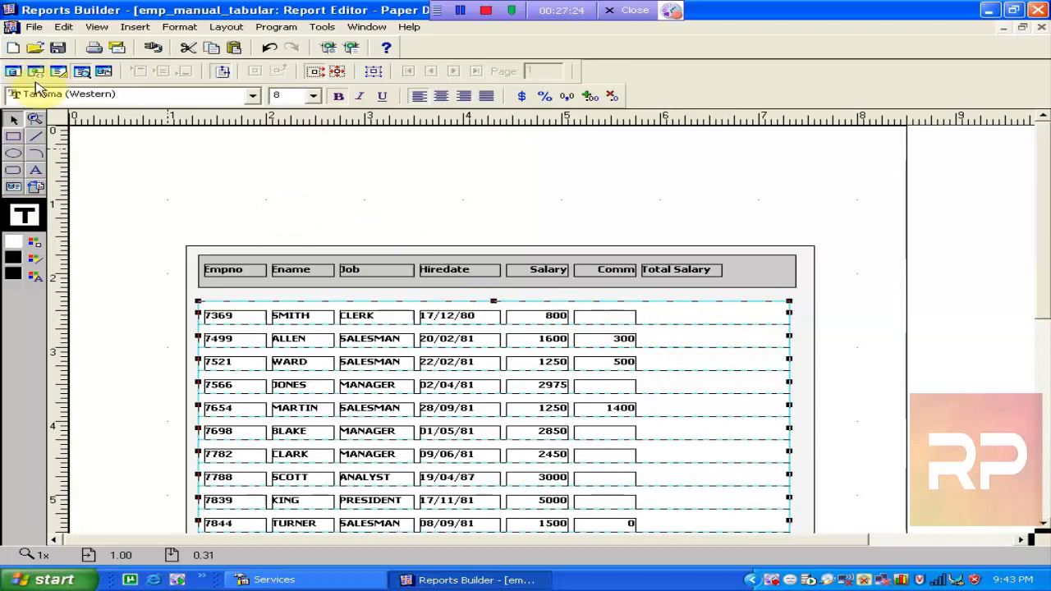
In the data model, review the Q_emp query and the G_EMP group's columns, and open the SAL column's properties
{"action": "left_click", "coordinate": [13, 71]}
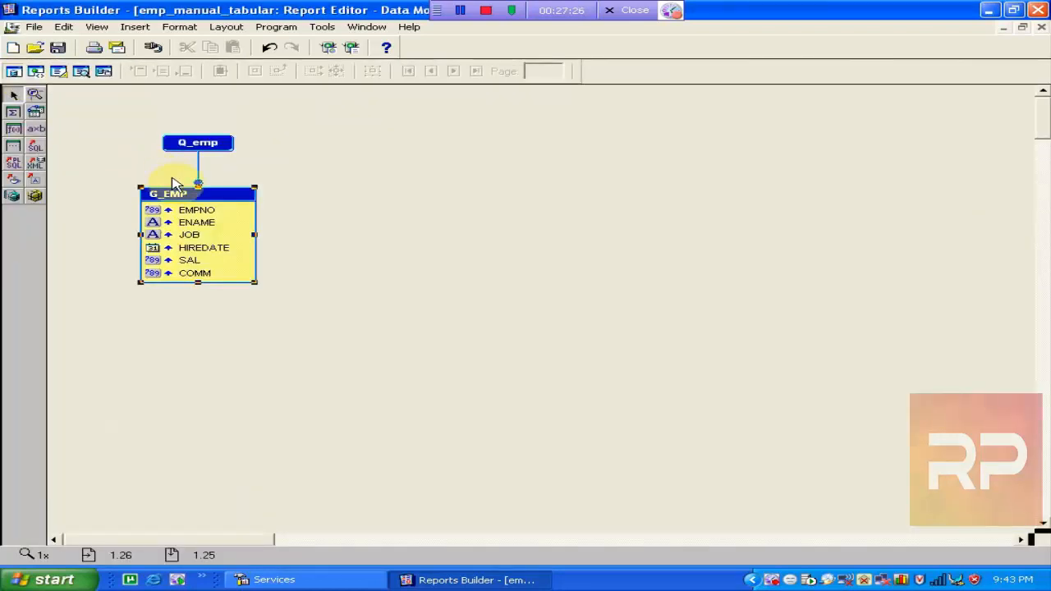
{"action": "left_click", "coordinate": [197, 144]}
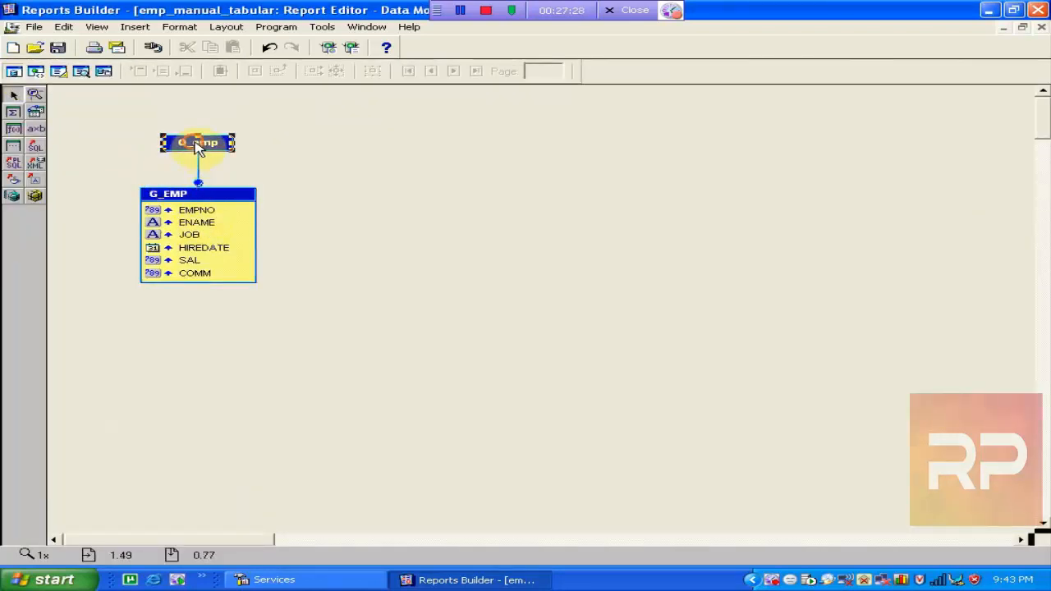
{"action": "left_click", "coordinate": [184, 195]}
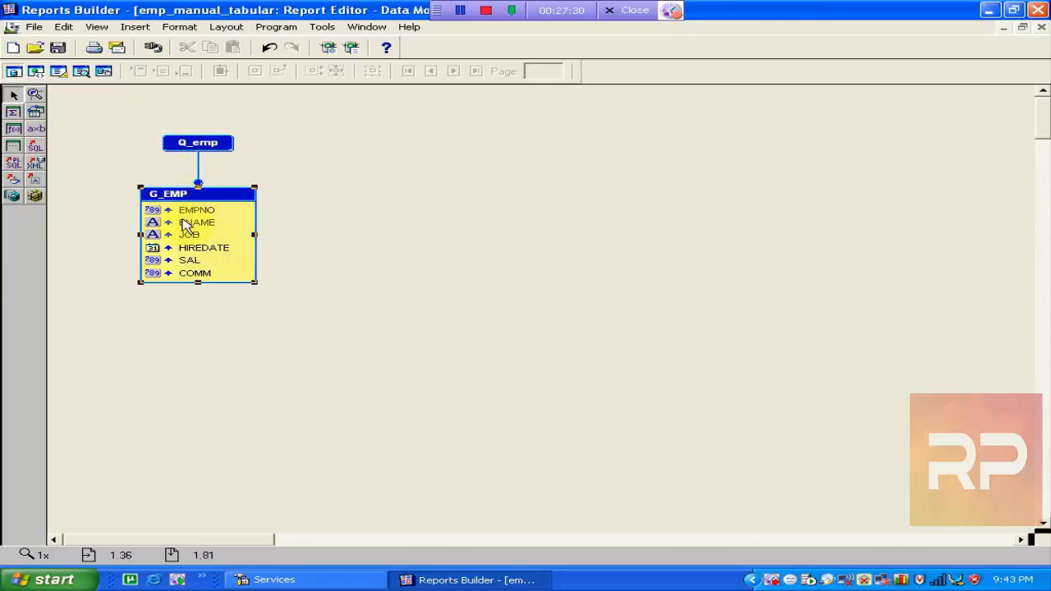
{"action": "left_click", "coordinate": [198, 211]}
{"action": "left_click", "coordinate": [197, 224]}
{"action": "left_click", "coordinate": [197, 237]}
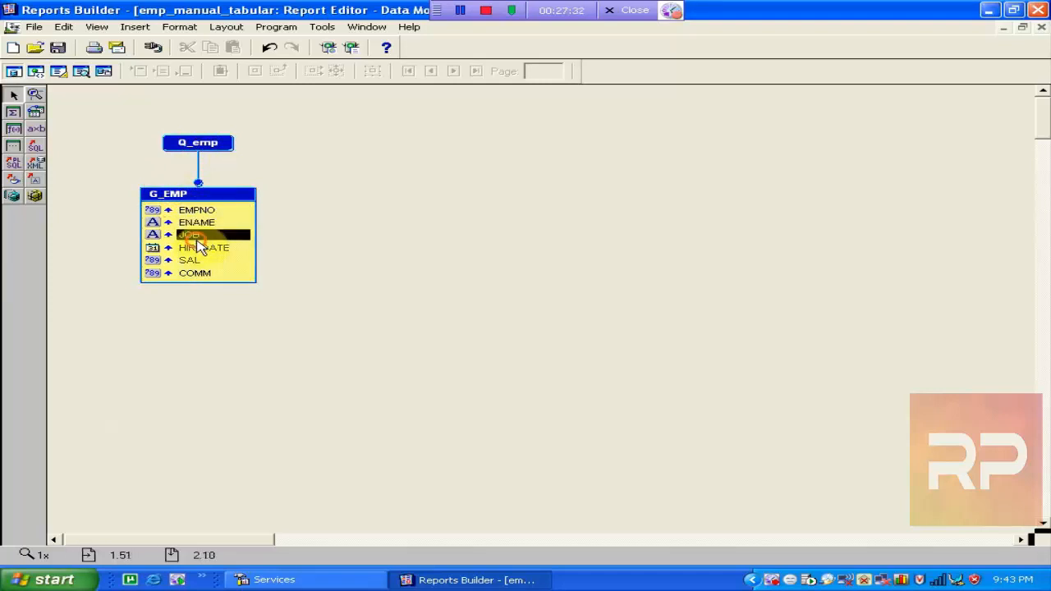
{"action": "left_click", "coordinate": [196, 258]}
{"action": "double_click", "coordinate": [197, 260]}
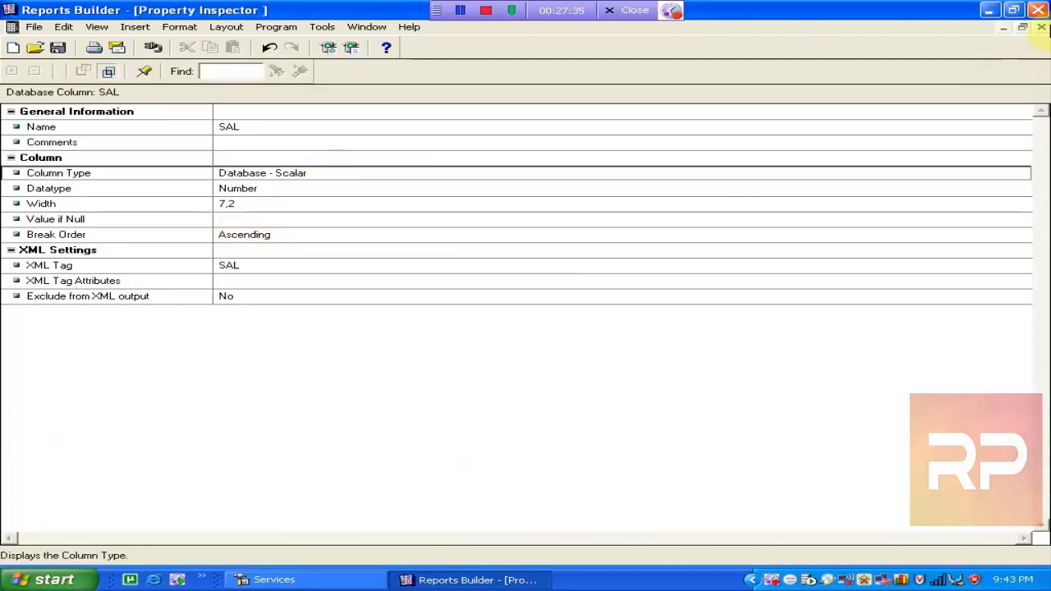
Close the SAL column's properties and look through the columns of the G_EMP group in the data model
{"action": "left_click", "coordinate": [1041, 29]}
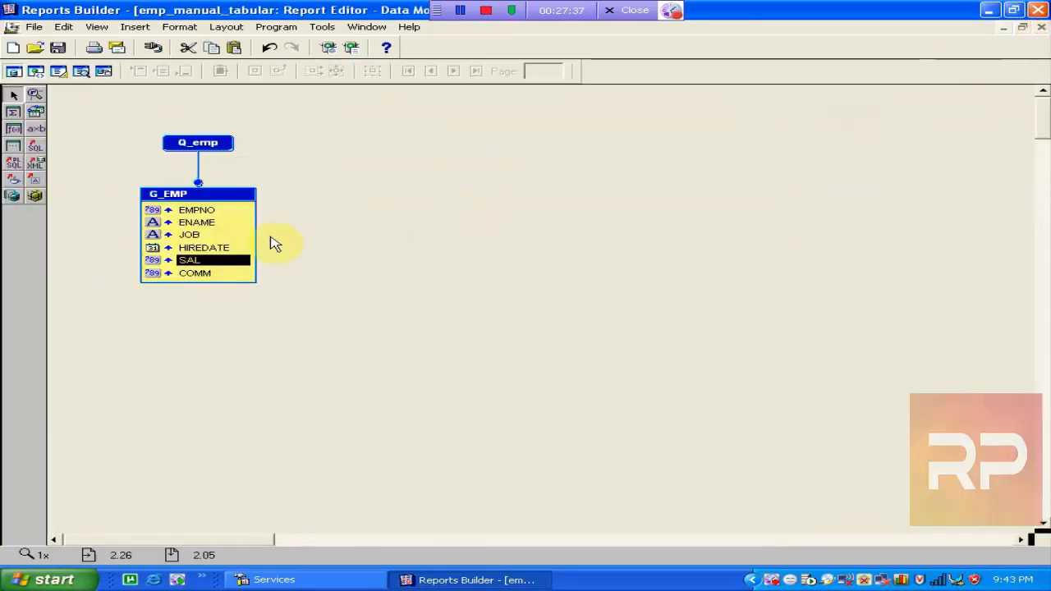
{"action": "left_click", "coordinate": [201, 247]}
{"action": "left_click", "coordinate": [204, 222]}
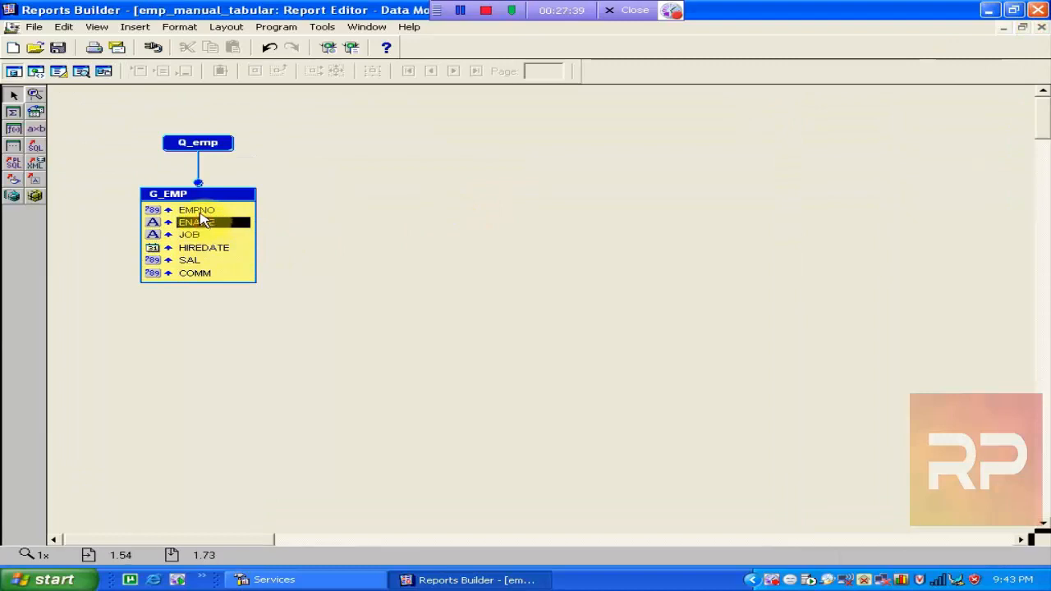
{"action": "left_click", "coordinate": [200, 210]}
{"action": "left_click", "coordinate": [193, 234]}
{"action": "left_click", "coordinate": [196, 247]}
{"action": "left_click", "coordinate": [197, 259]}
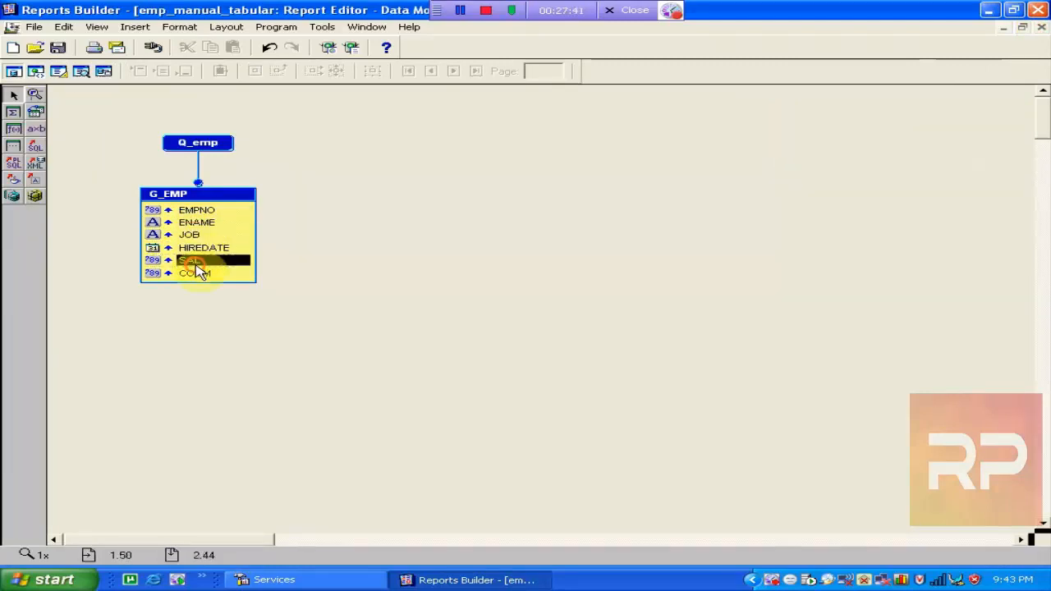
{"action": "left_click", "coordinate": [201, 273]}
{"action": "left_click", "coordinate": [201, 247]}
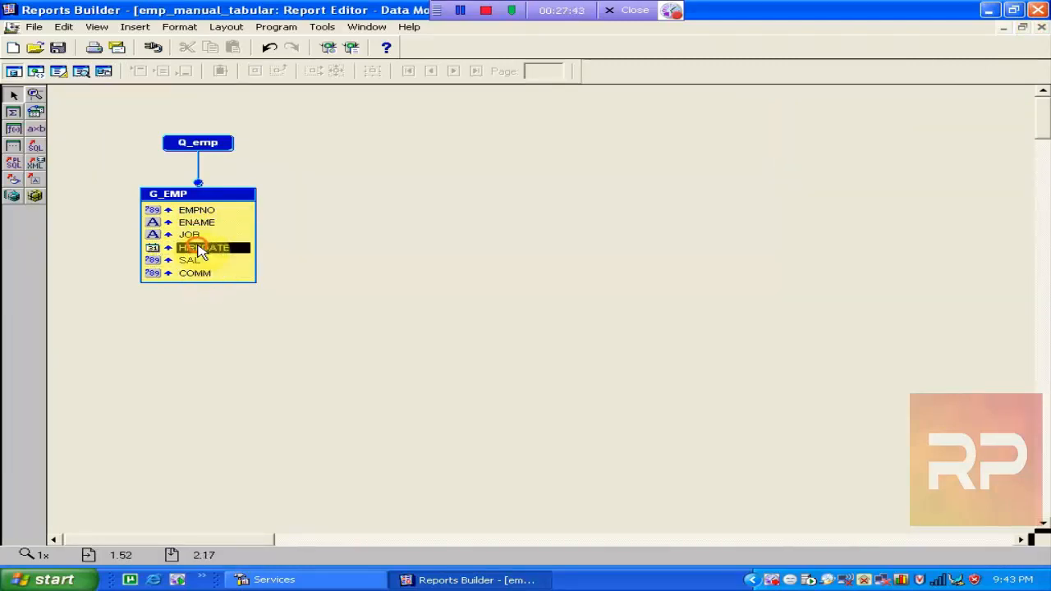
{"action": "left_click", "coordinate": [196, 235]}
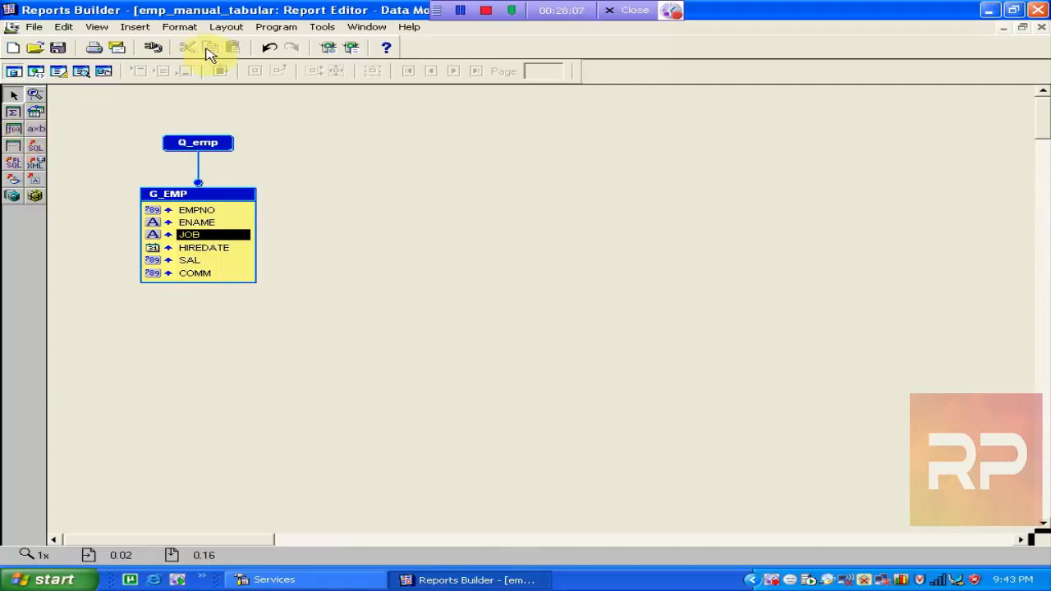
Run the paper layout, look through the preview down to the last employee record, and return to the layout editor
{"action": "left_click", "coordinate": [350, 47]}
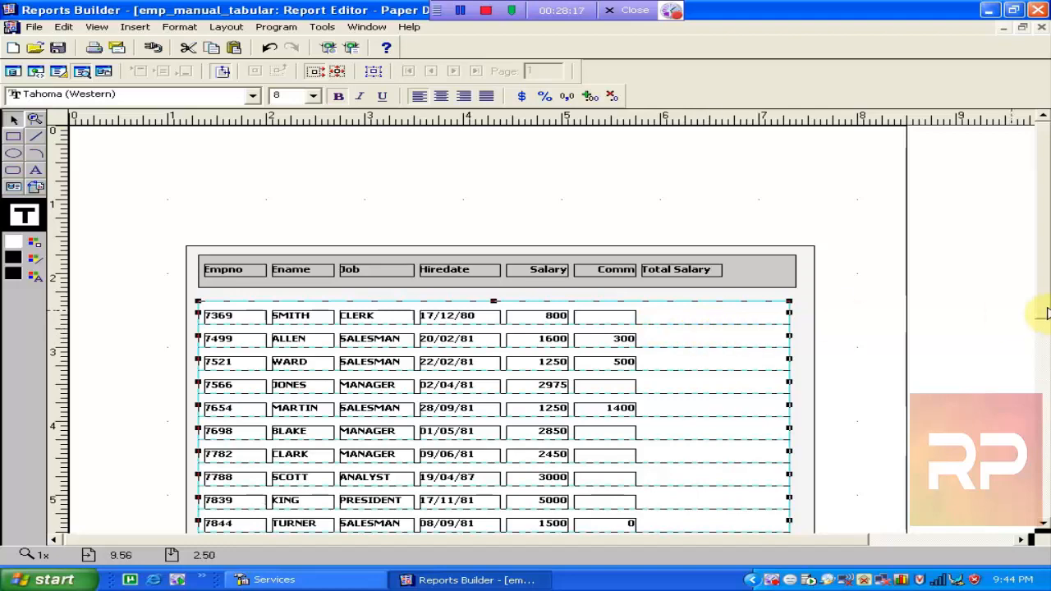
{"action": "left_click_drag", "start_coordinate": [1044, 311], "coordinate": [1043, 419]}
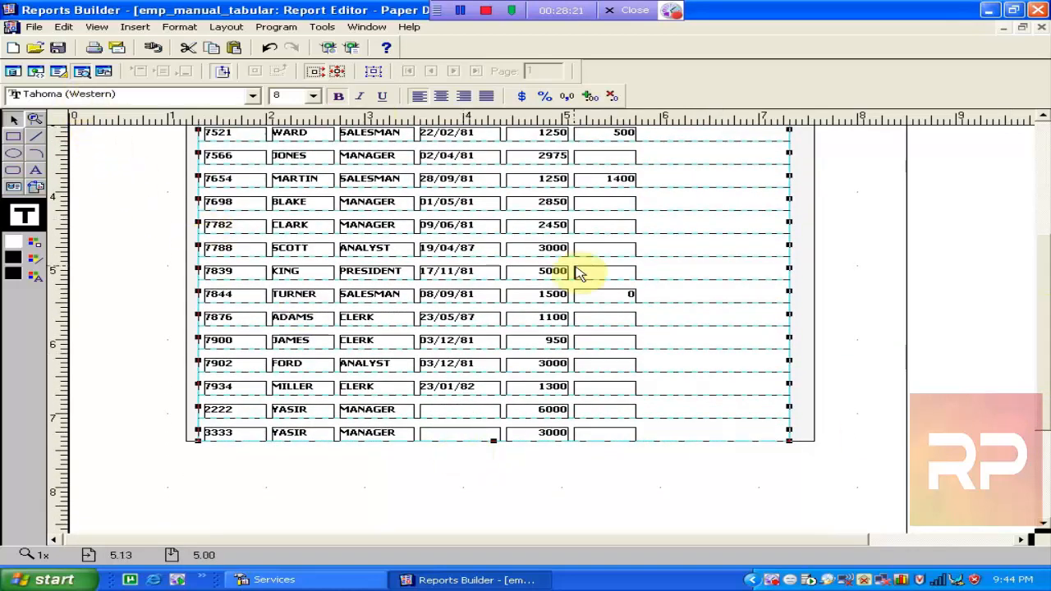
{"action": "left_click", "coordinate": [60, 71]}
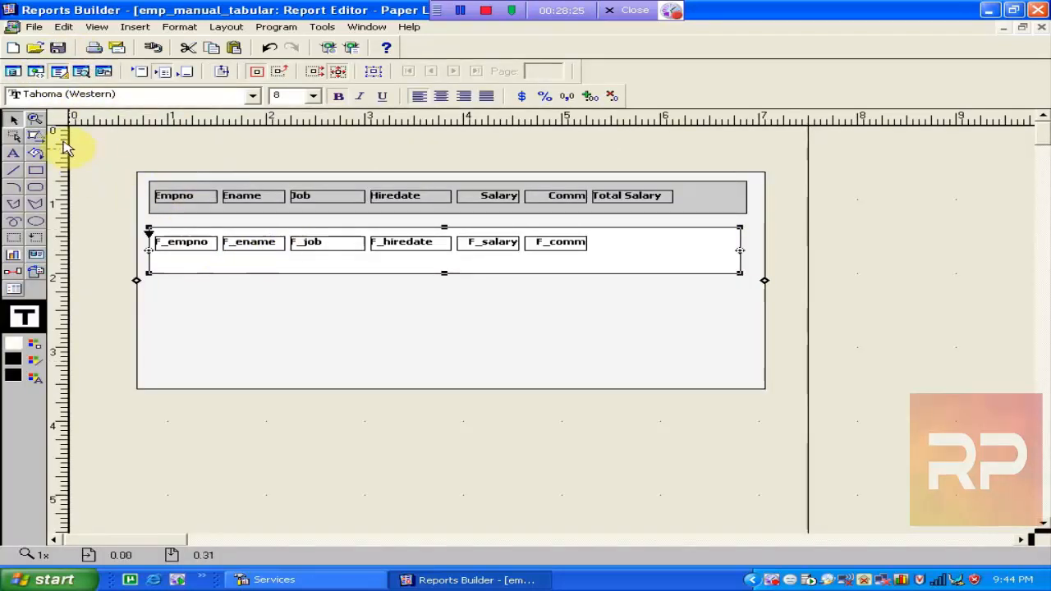
Add a report-level summary column beside the Q_emp query in the data model and name it SumSalPerReport
{"action": "left_click", "coordinate": [12, 72]}
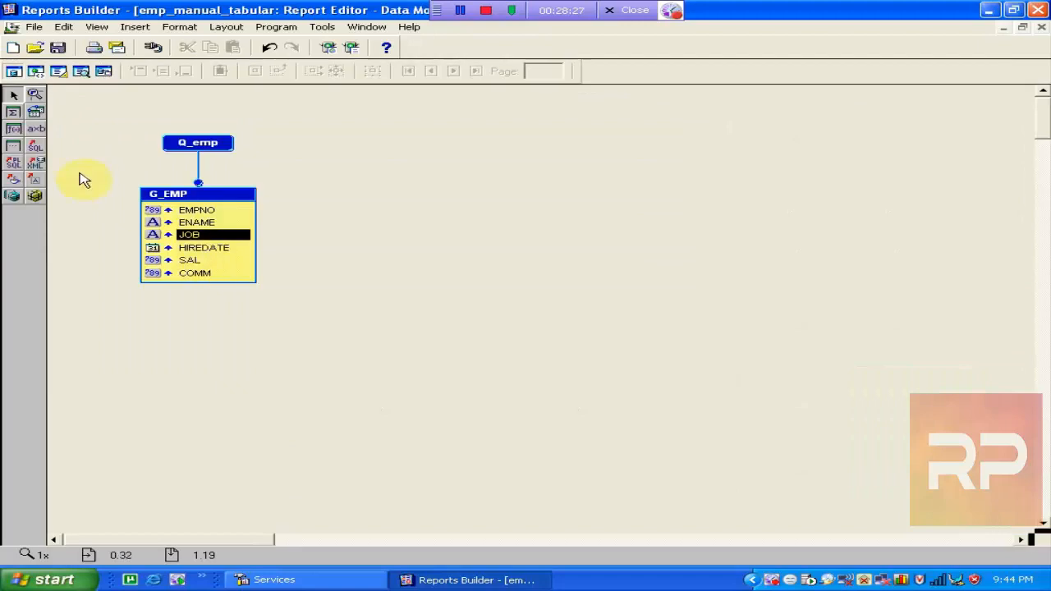
{"action": "left_click", "coordinate": [14, 113]}
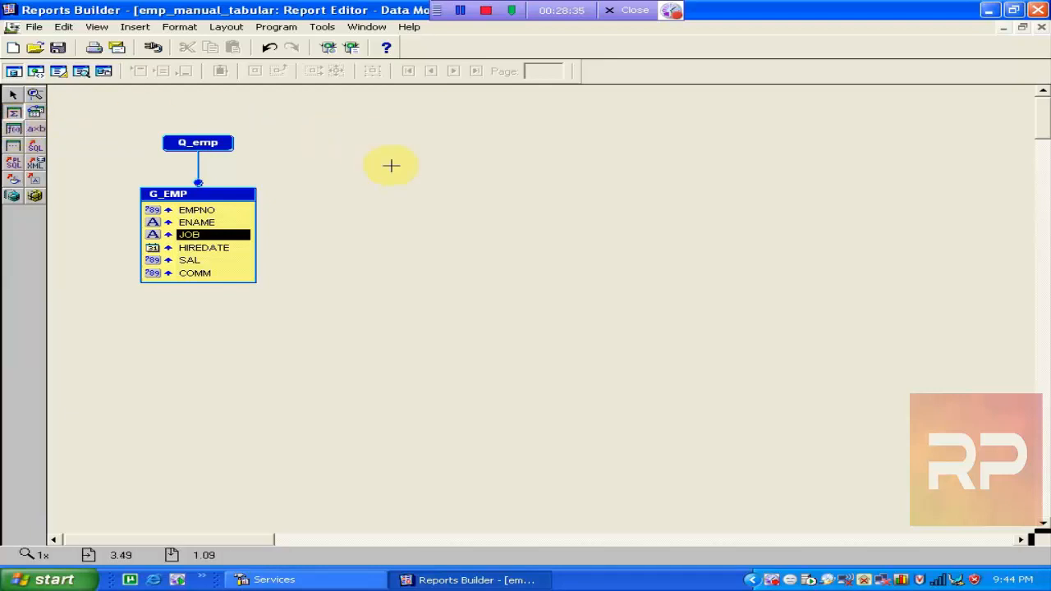
{"action": "left_click_drag", "start_coordinate": [363, 142], "coordinate": [525, 161]}
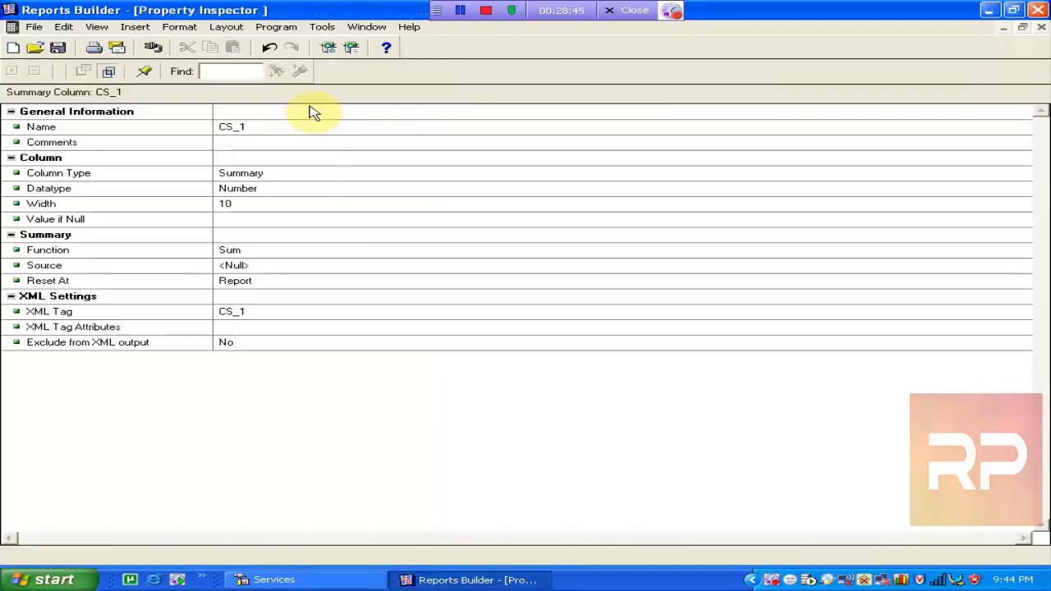
{"action": "left_click", "coordinate": [288, 128]}
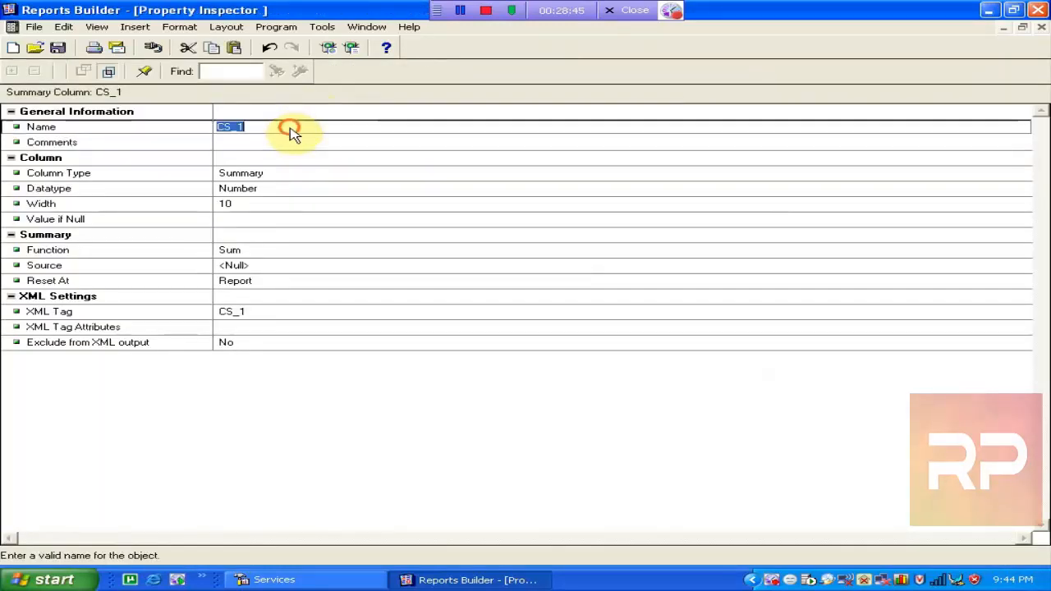
{"action": "left_click", "coordinate": [289, 126]}
{"action": "key", "text": "BackSpace"}
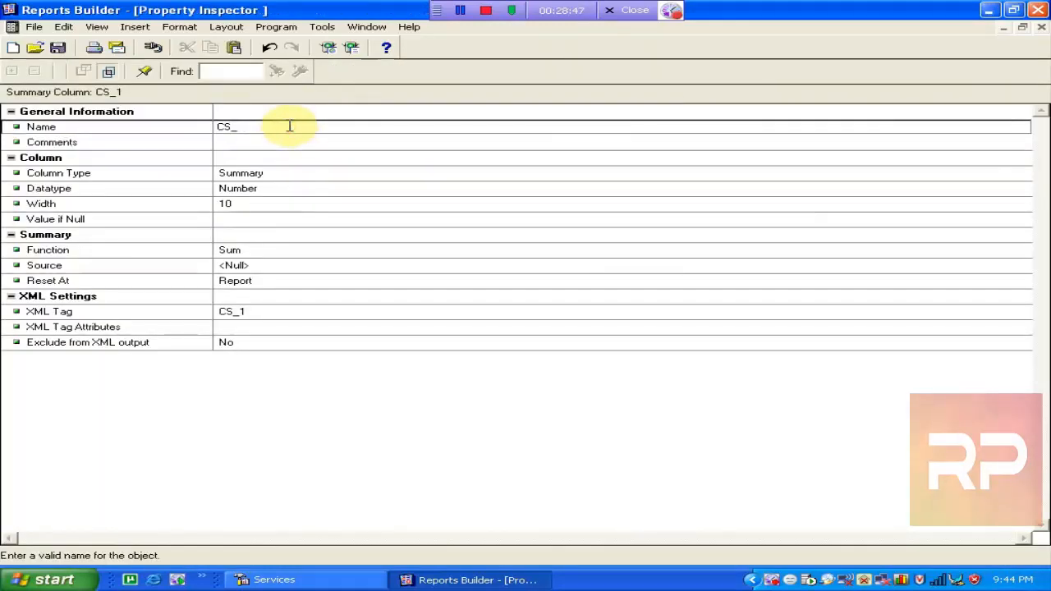
{"action": "type", "text": "SumSalPerR"}
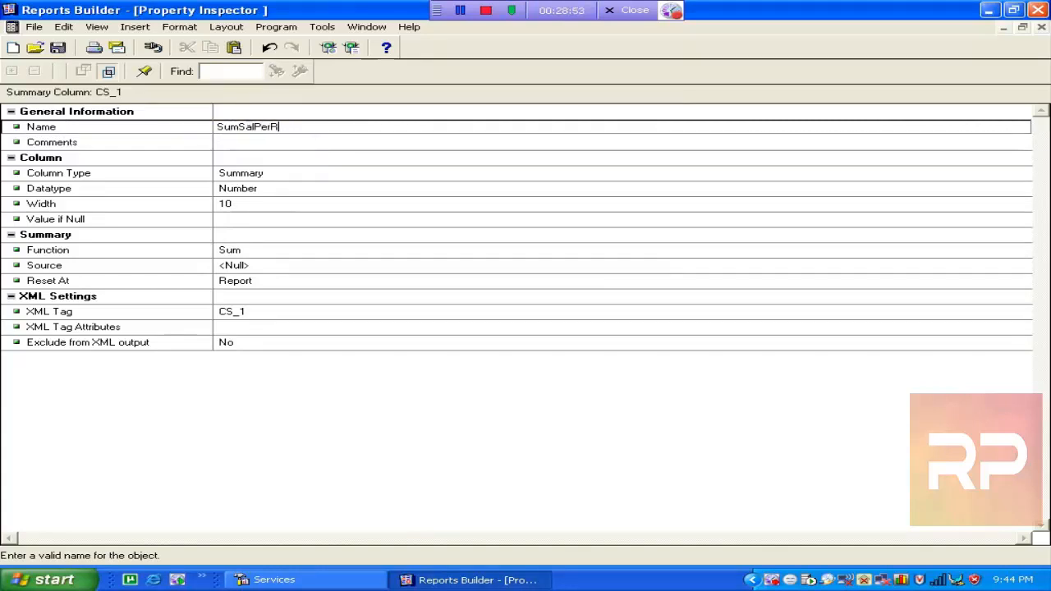
{"action": "type", "text": "eport"}
{"action": "left_click", "coordinate": [279, 146]}
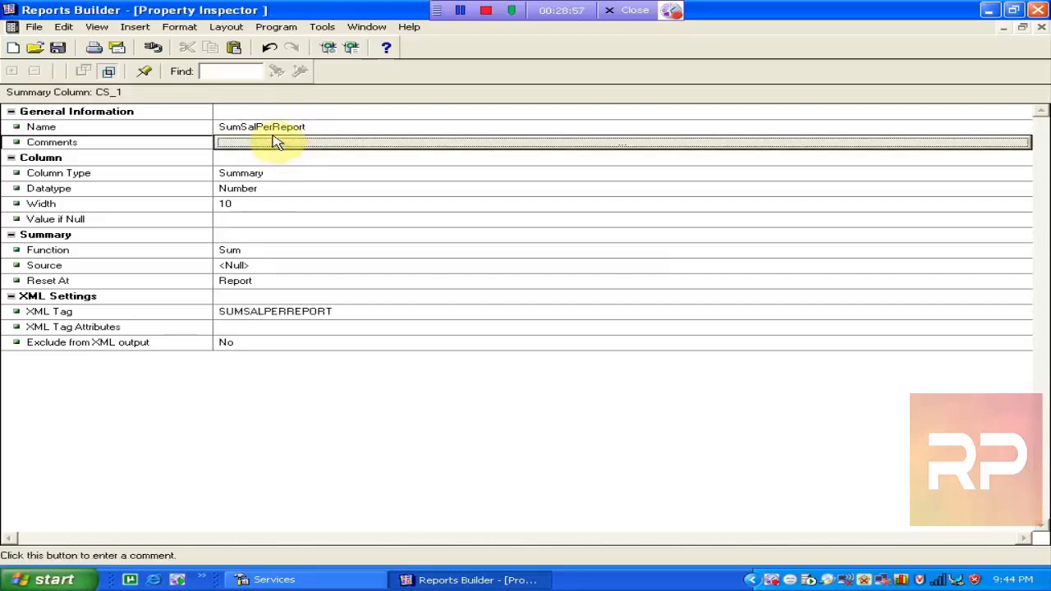
{"action": "left_click", "coordinate": [254, 128]}
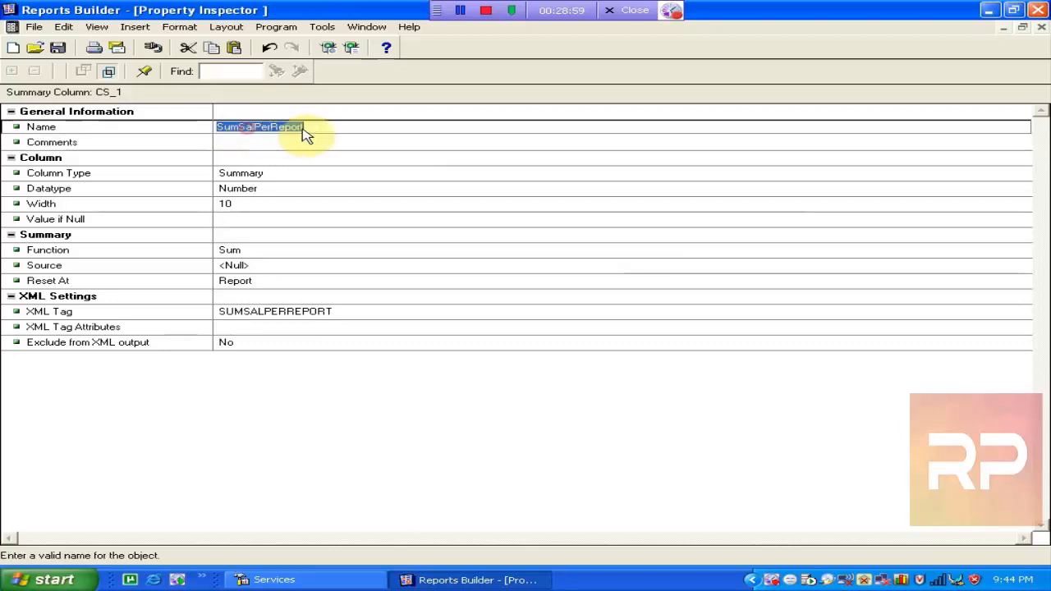
Set the SumSalPerReport column's function to Sum and its source to SAL
{"action": "left_click", "coordinate": [274, 181]}
{"action": "left_click", "coordinate": [271, 189]}
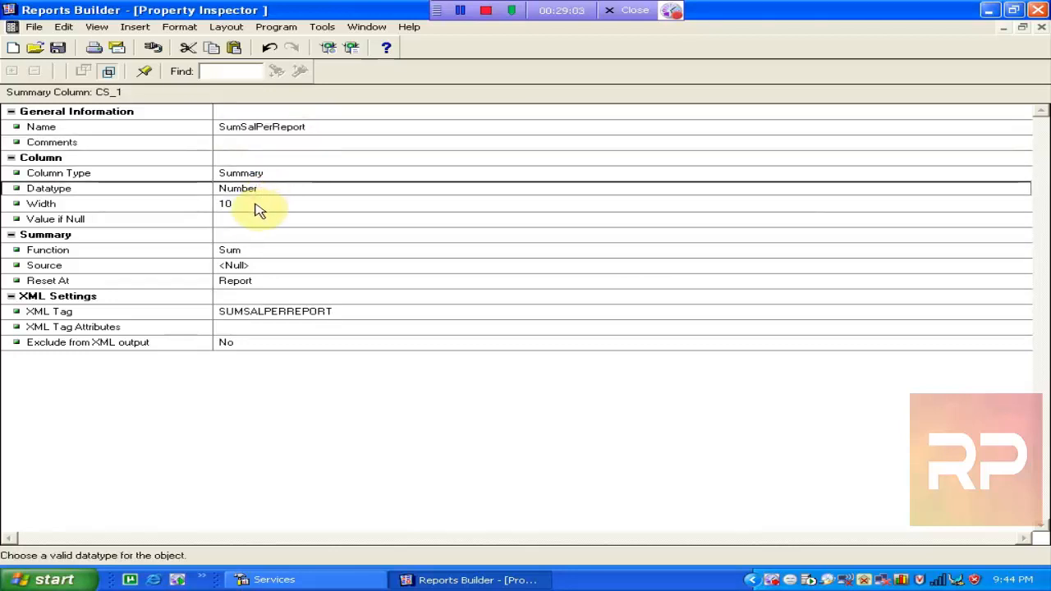
{"action": "left_click", "coordinate": [257, 251]}
{"action": "left_click", "coordinate": [257, 251]}
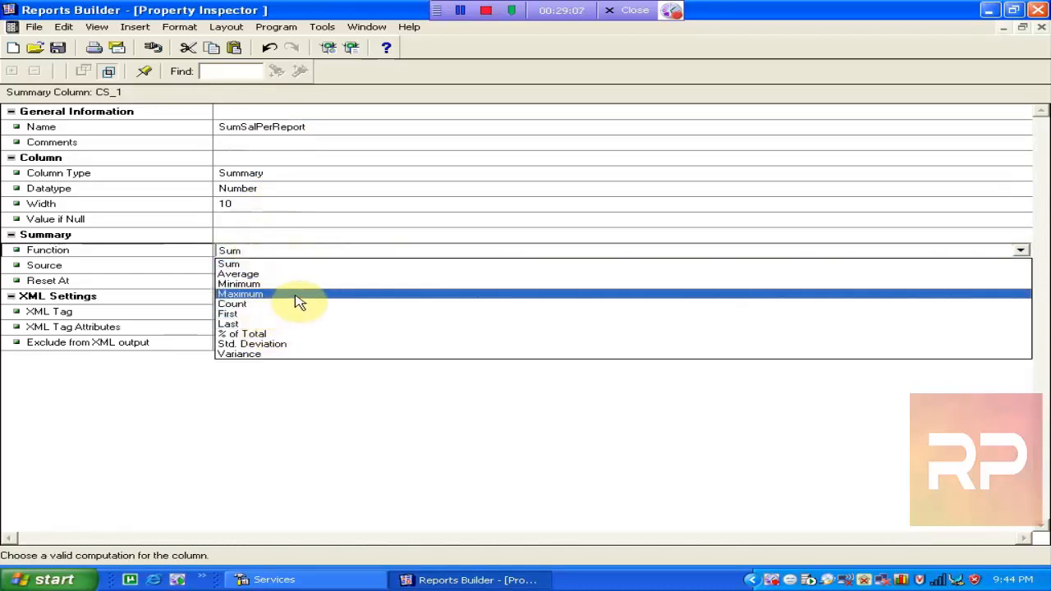
{"action": "left_click", "coordinate": [298, 263]}
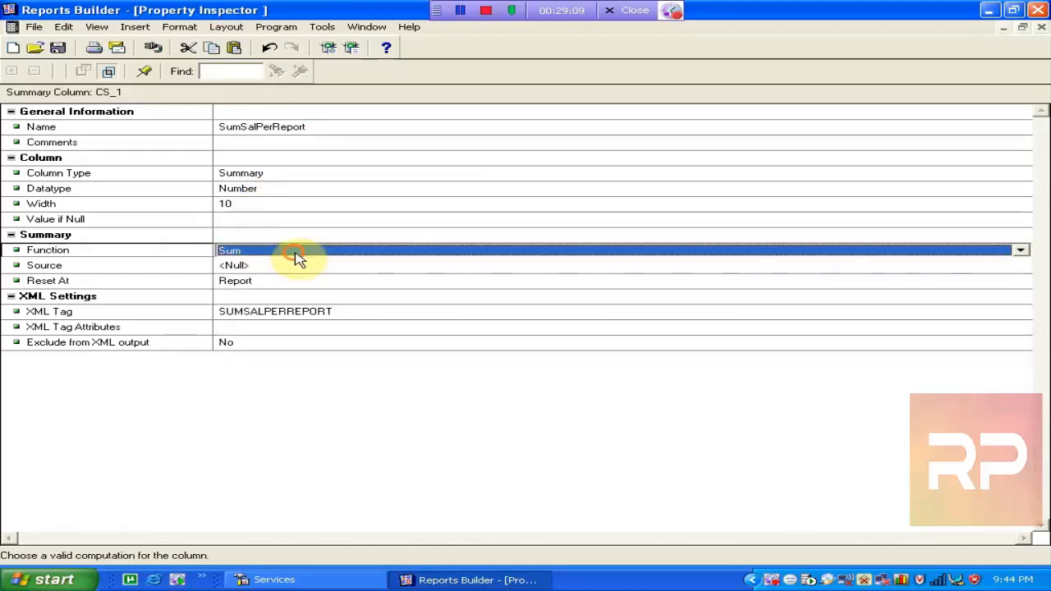
{"action": "left_click", "coordinate": [282, 270]}
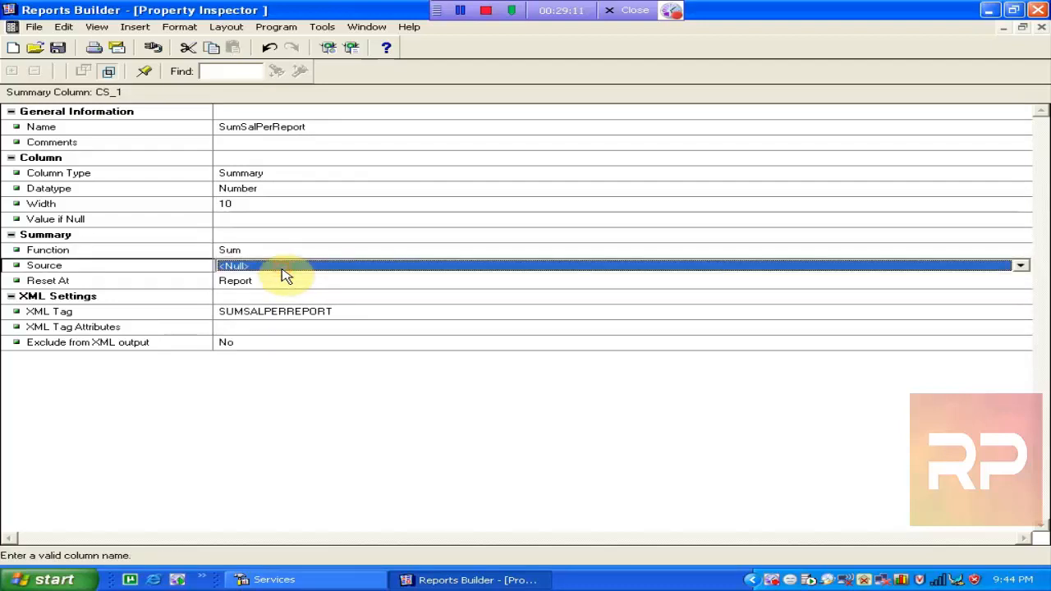
{"action": "key", "text": "s"}
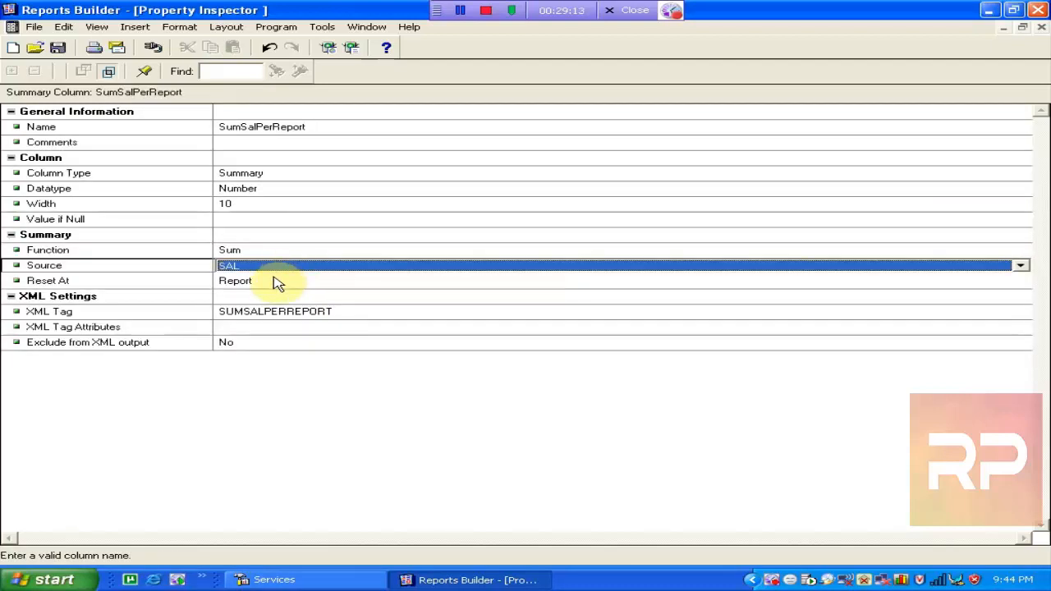
Try Page and Report as the level at which the salary sum resets
{"action": "left_click", "coordinate": [273, 286]}
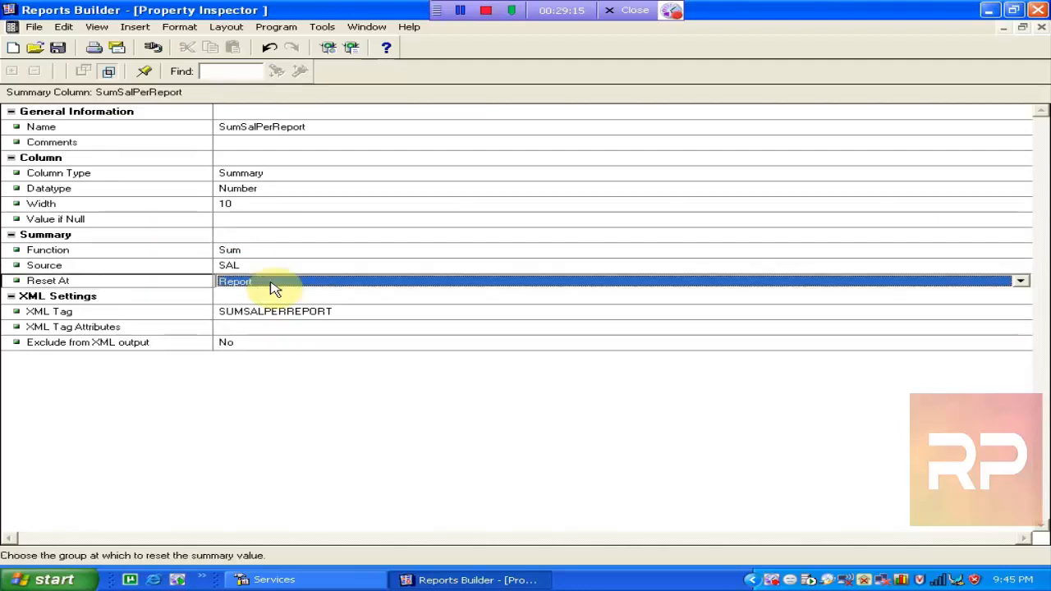
{"action": "left_click", "coordinate": [273, 285]}
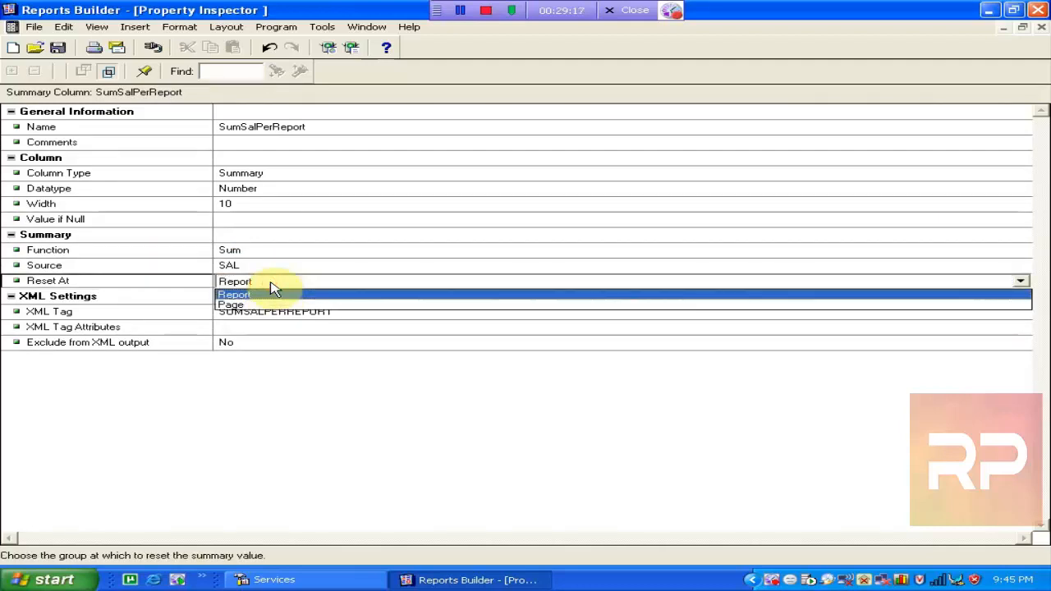
{"action": "left_click", "coordinate": [252, 306]}
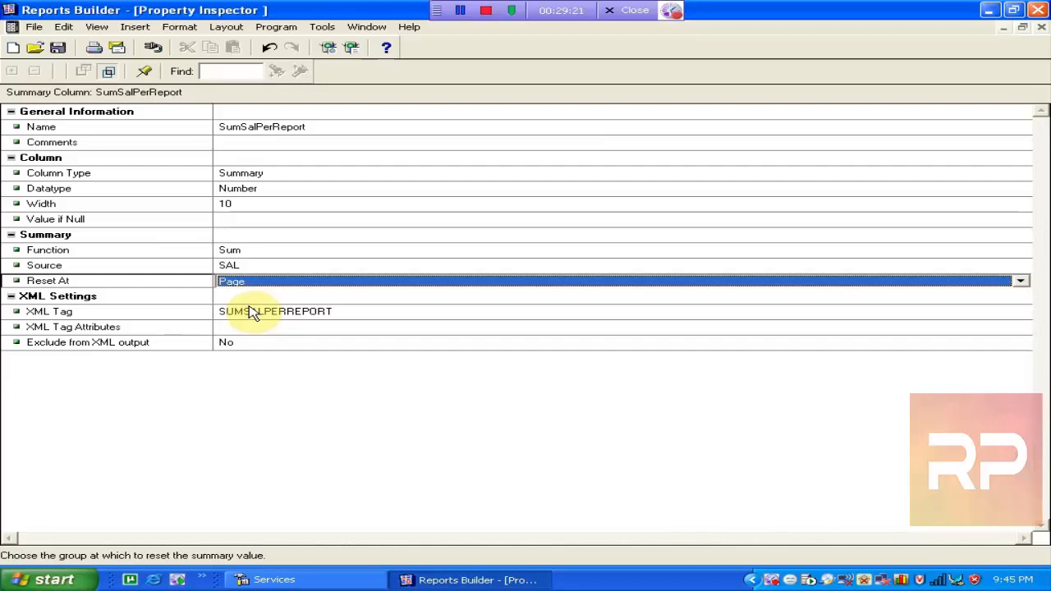
{"action": "left_click", "coordinate": [256, 286]}
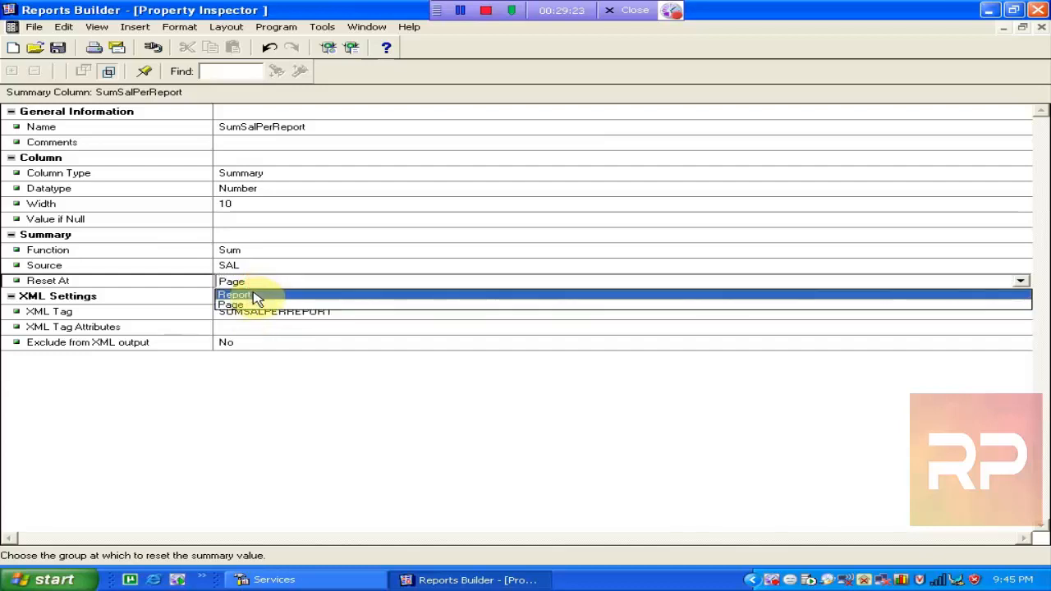
{"action": "left_click", "coordinate": [254, 296]}
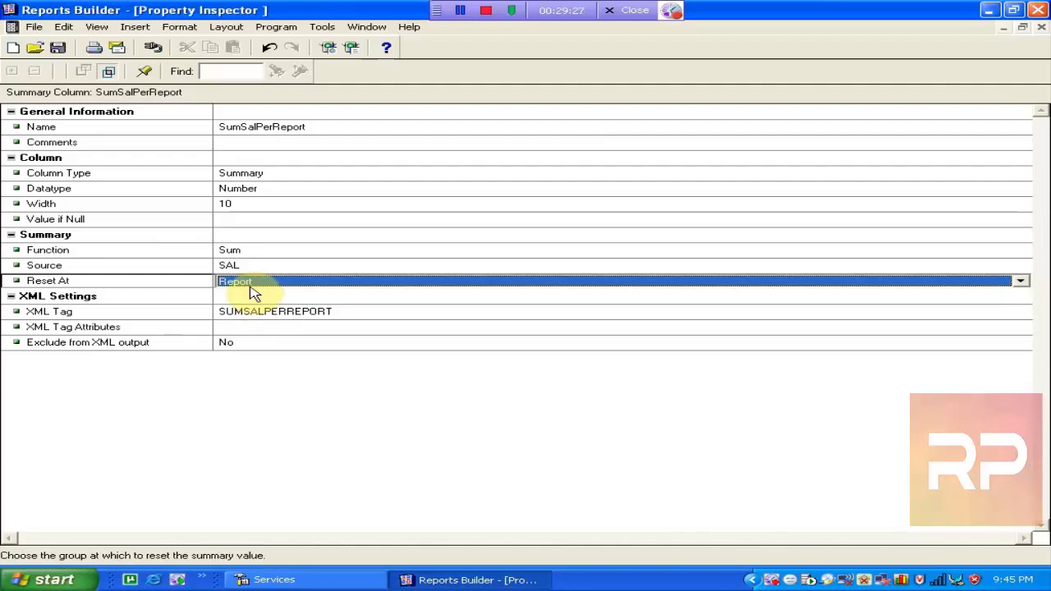
{"action": "left_click", "coordinate": [253, 287]}
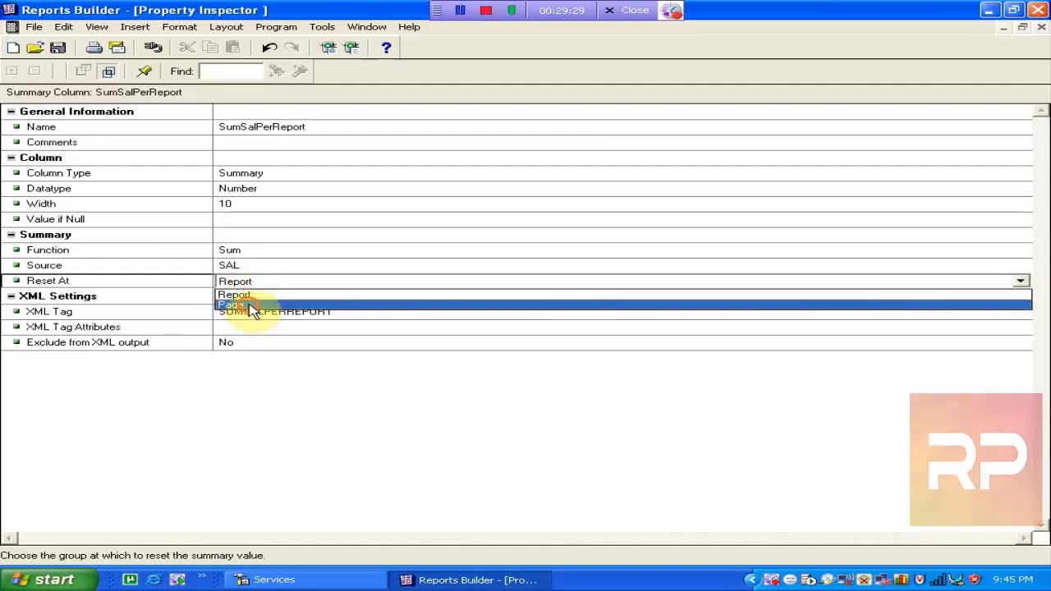
{"action": "left_click", "coordinate": [253, 306]}
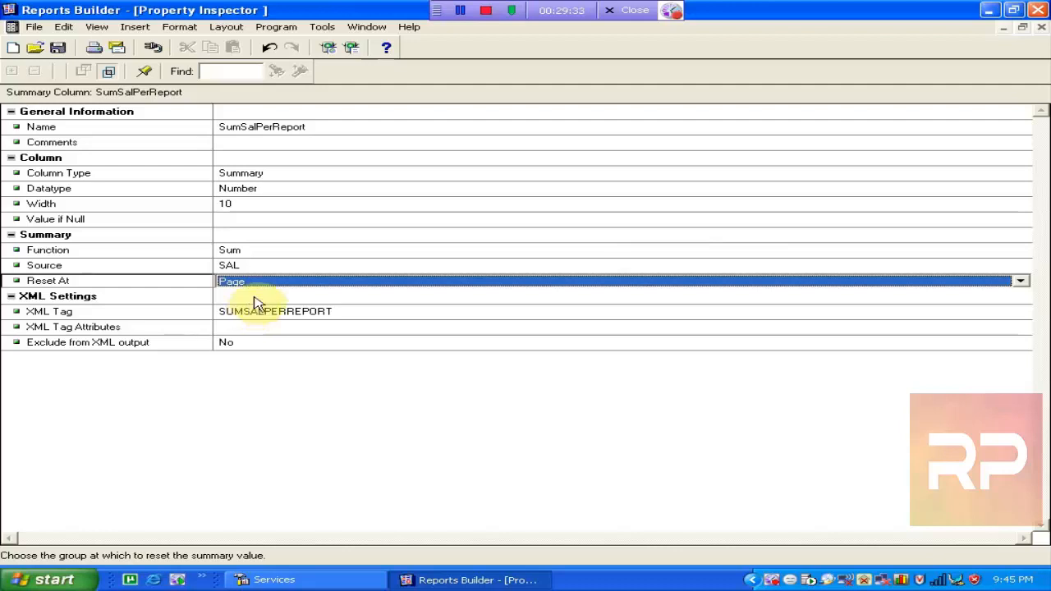
Set the SumSalPerReport column to reset at Report and close its properties
{"action": "left_click", "coordinate": [270, 281]}
{"action": "left_click", "coordinate": [232, 294]}
{"action": "left_click", "coordinate": [291, 235]}
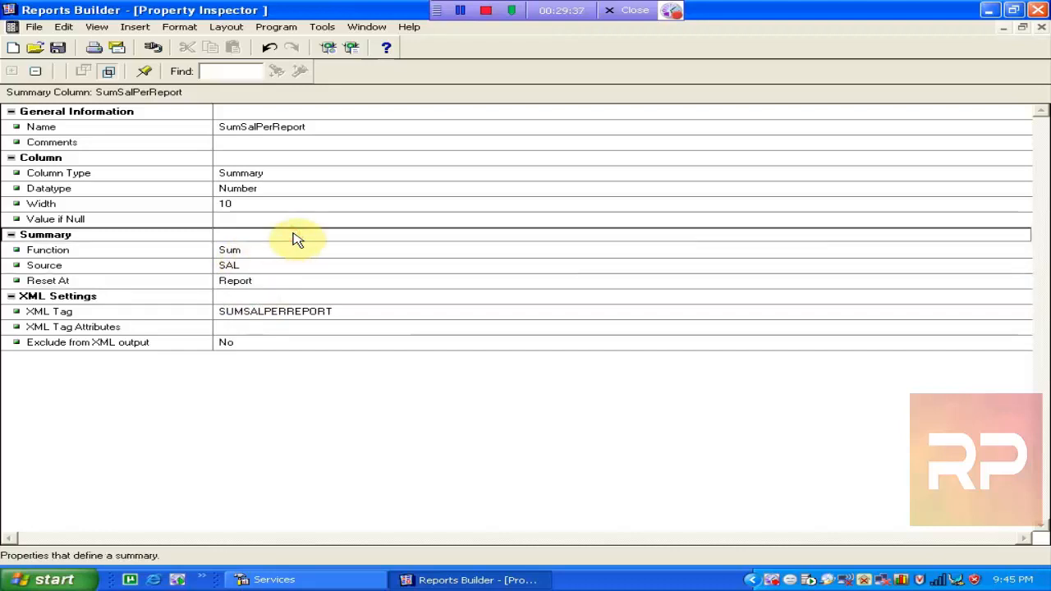
{"action": "left_click", "coordinate": [1041, 27]}
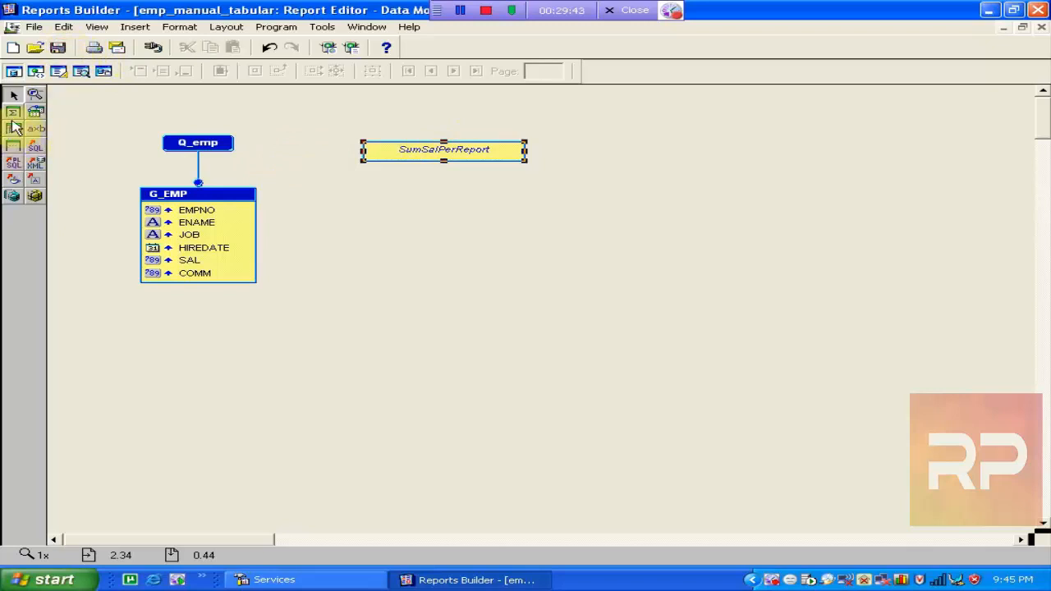
Add a second summary column directly below SumSalPerReport in the data model and name it CountEmpPerReport
{"action": "left_click", "coordinate": [12, 114]}
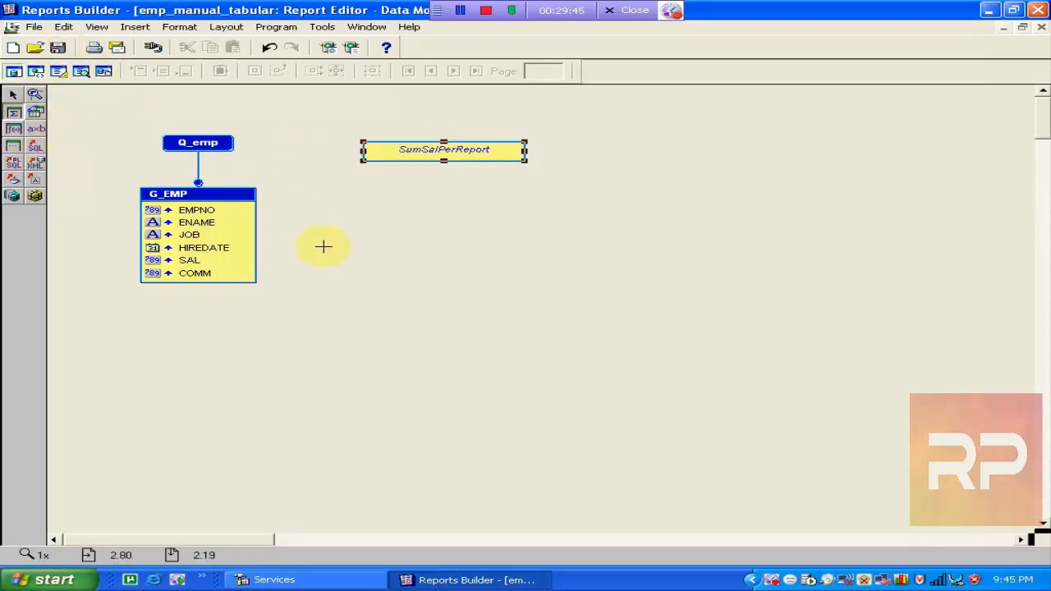
{"action": "left_click_drag", "start_coordinate": [361, 167], "coordinate": [527, 188]}
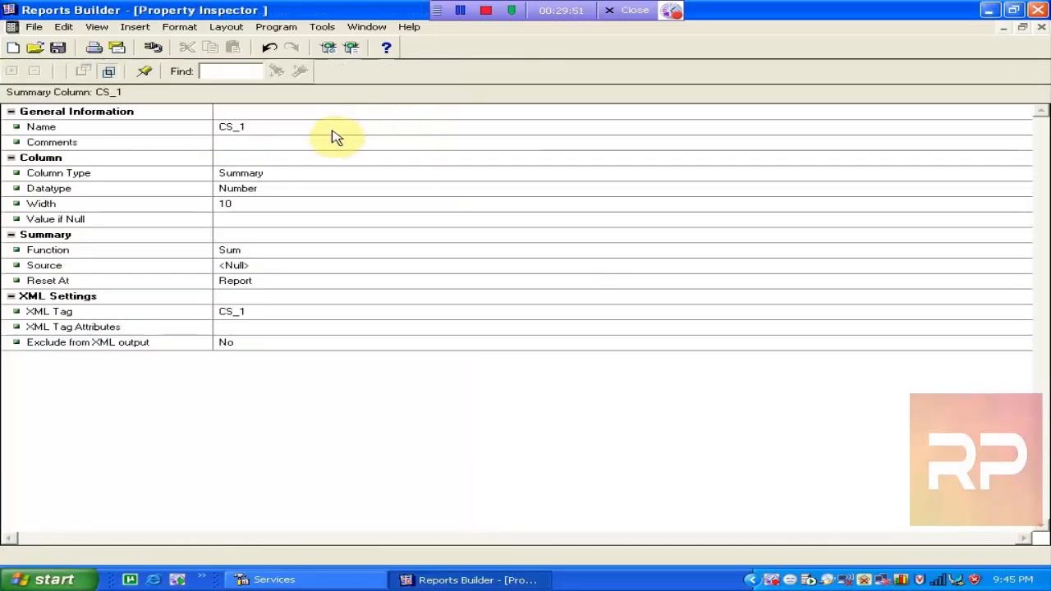
{"action": "left_click", "coordinate": [329, 129]}
{"action": "type", "text": "CountE"}
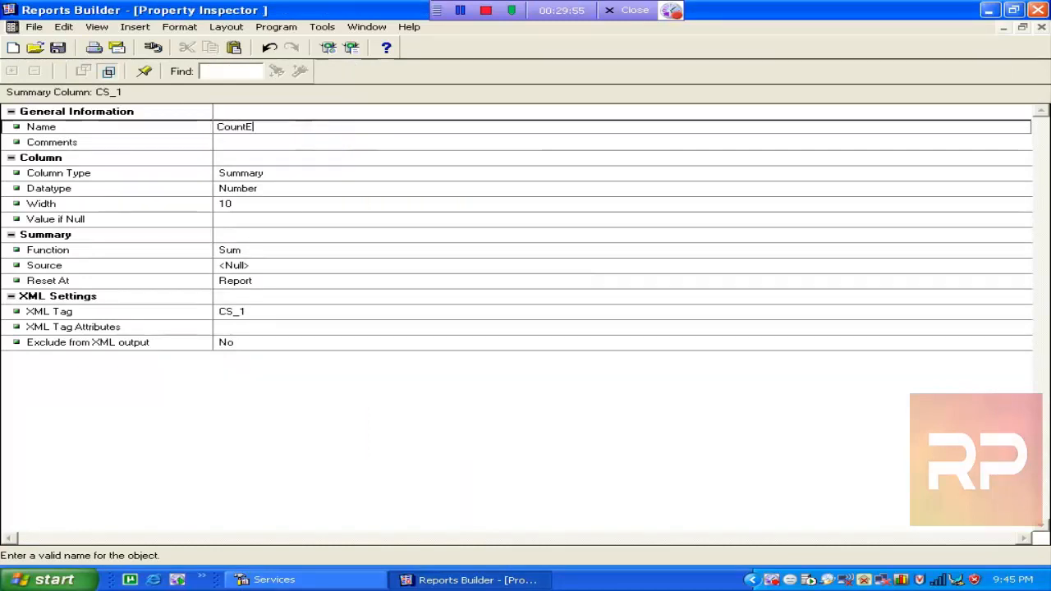
{"action": "type", "text": "mpPer"}
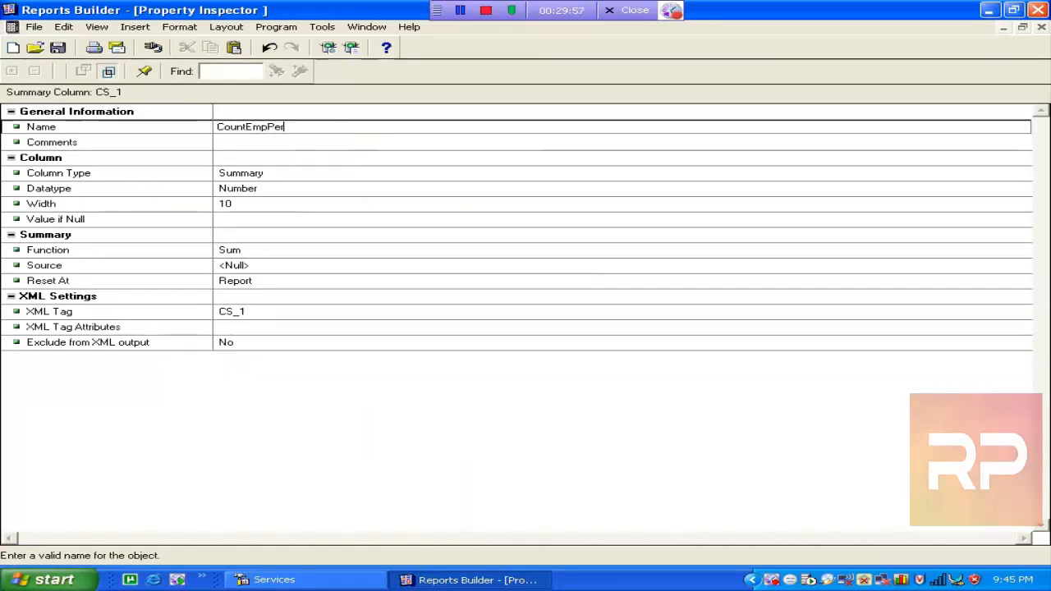
{"action": "type", "text": "Report"}
{"action": "left_click", "coordinate": [310, 171]}
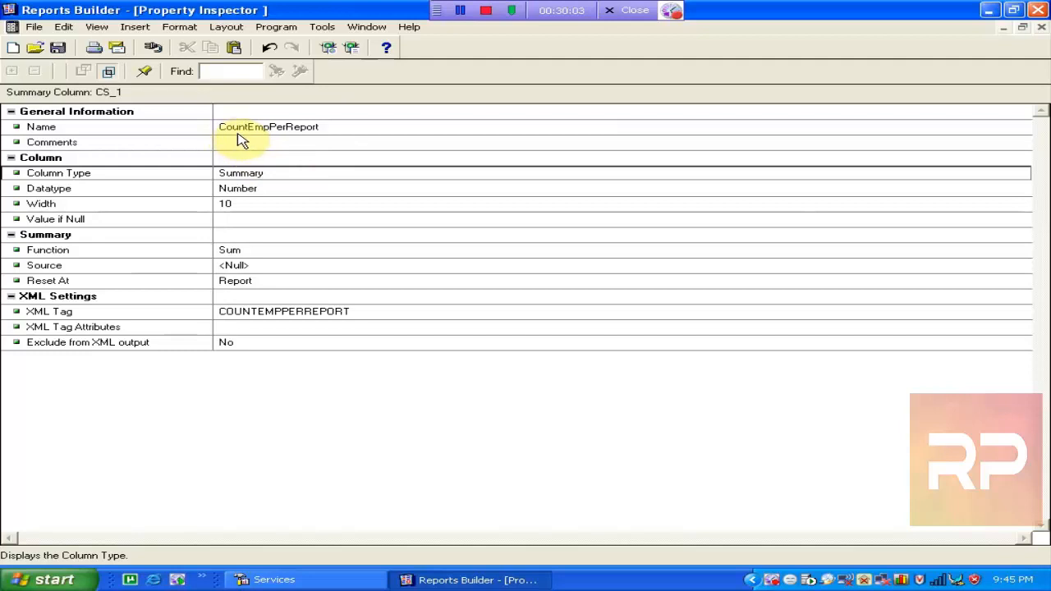
Set the CountEmpPerReport column's function to Count and its source to EMPNO, close its properties and save the report
{"action": "left_click", "coordinate": [286, 253]}
{"action": "key", "text": "c"}
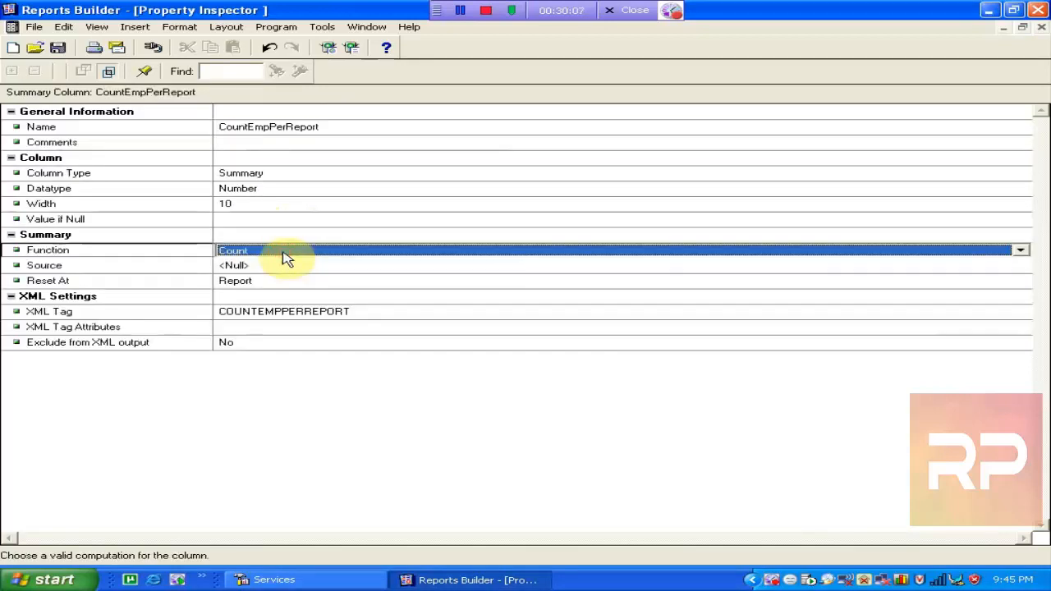
{"action": "left_click", "coordinate": [270, 266]}
{"action": "key", "text": "e"}
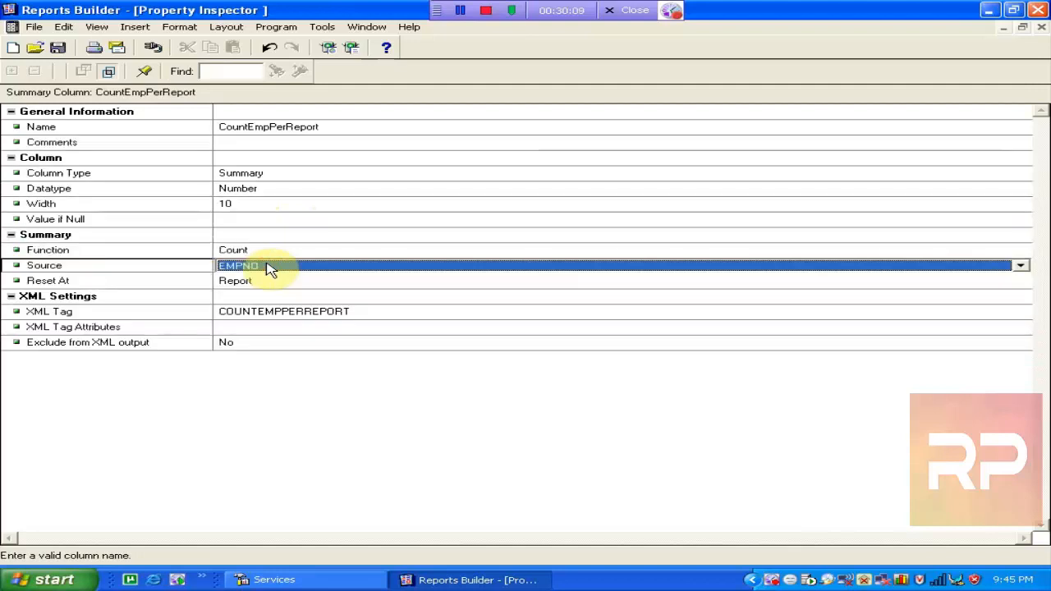
{"action": "left_click", "coordinate": [258, 280]}
{"action": "left_click", "coordinate": [419, 219]}
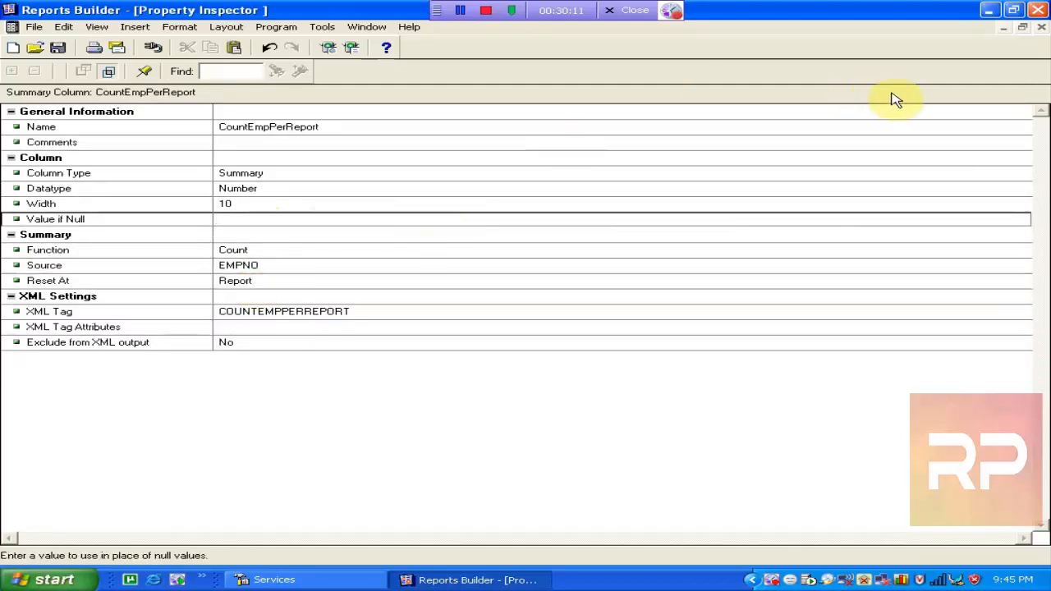
{"action": "left_click", "coordinate": [1041, 27]}
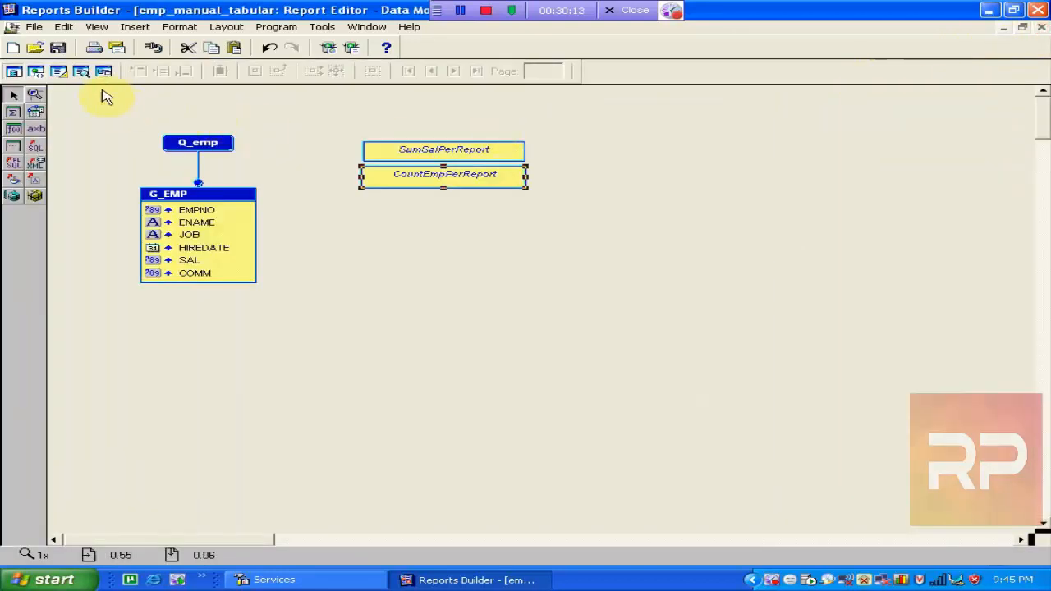
{"action": "left_click", "coordinate": [60, 51]}
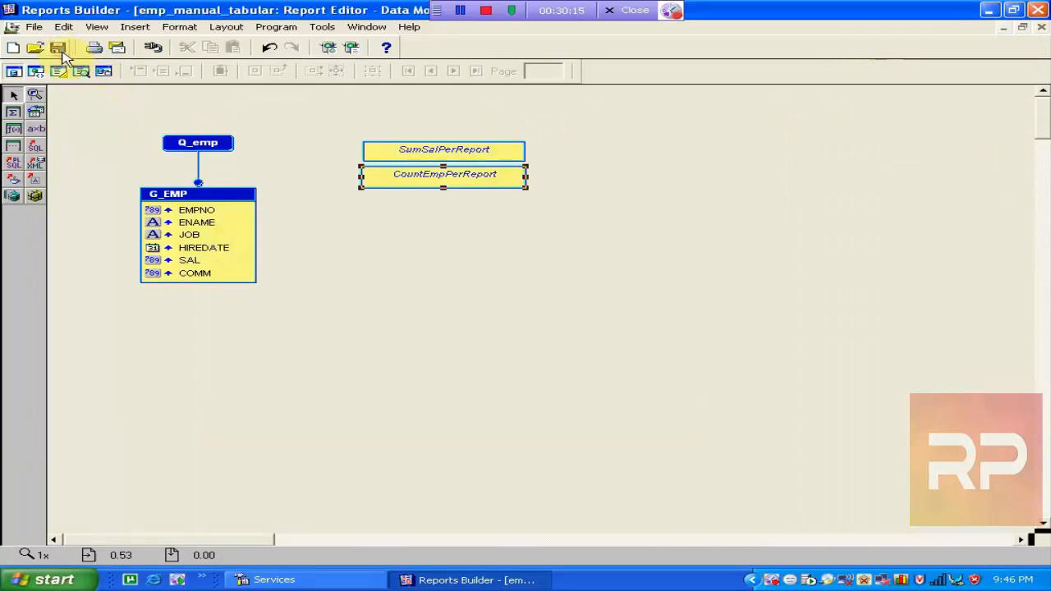
Extend the G_EMP group box downward to leave empty space below COMM, and save the report
{"action": "left_click", "coordinate": [199, 279]}
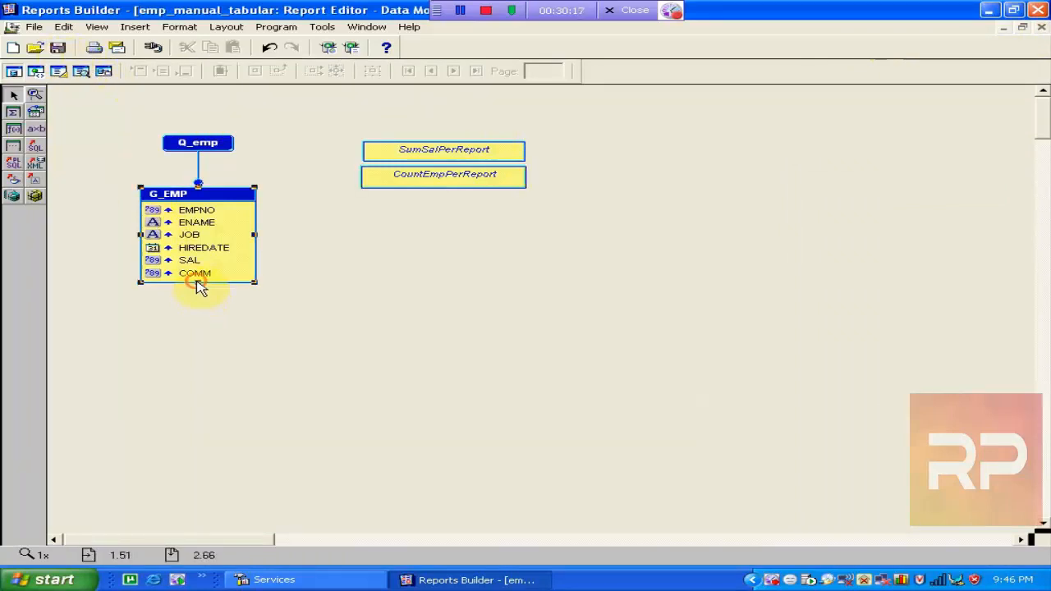
{"action": "left_click", "coordinate": [201, 269]}
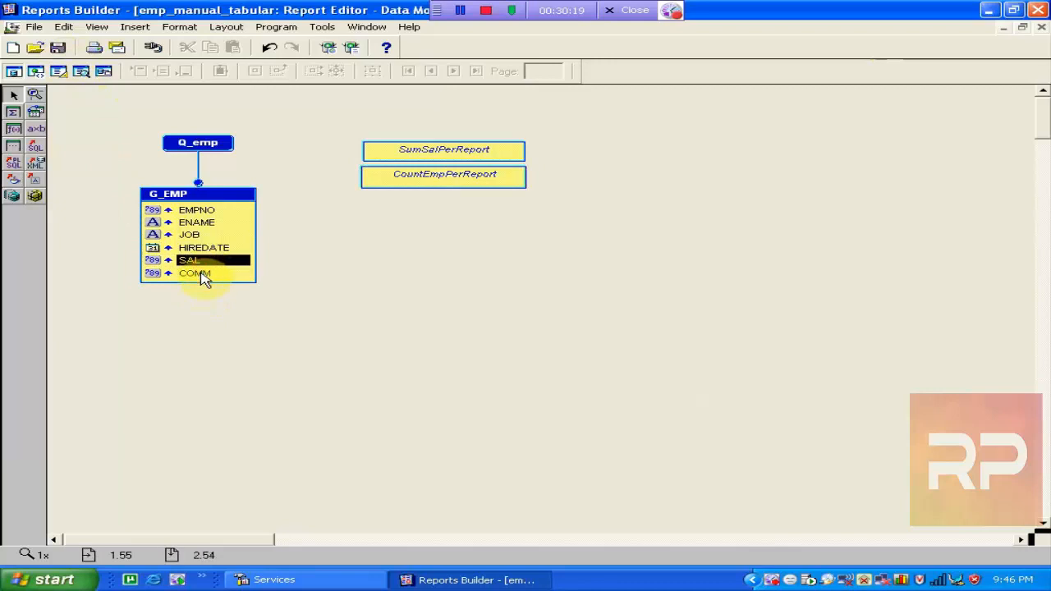
{"action": "left_click", "coordinate": [204, 279]}
{"action": "left_click", "coordinate": [200, 282]}
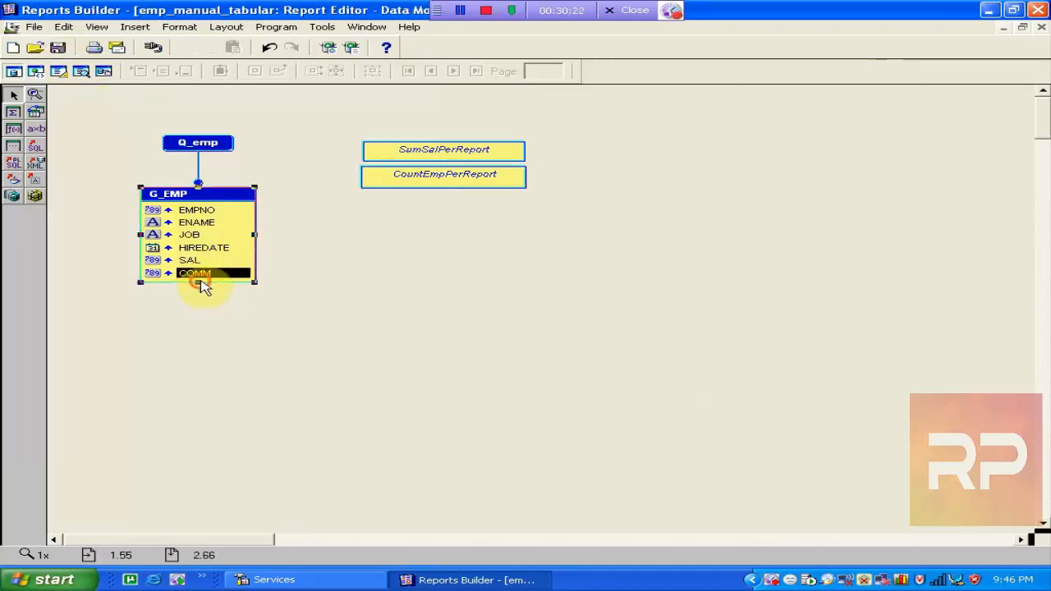
{"action": "left_click_drag", "start_coordinate": [197, 282], "coordinate": [209, 357]}
{"action": "left_click", "coordinate": [197, 292]}
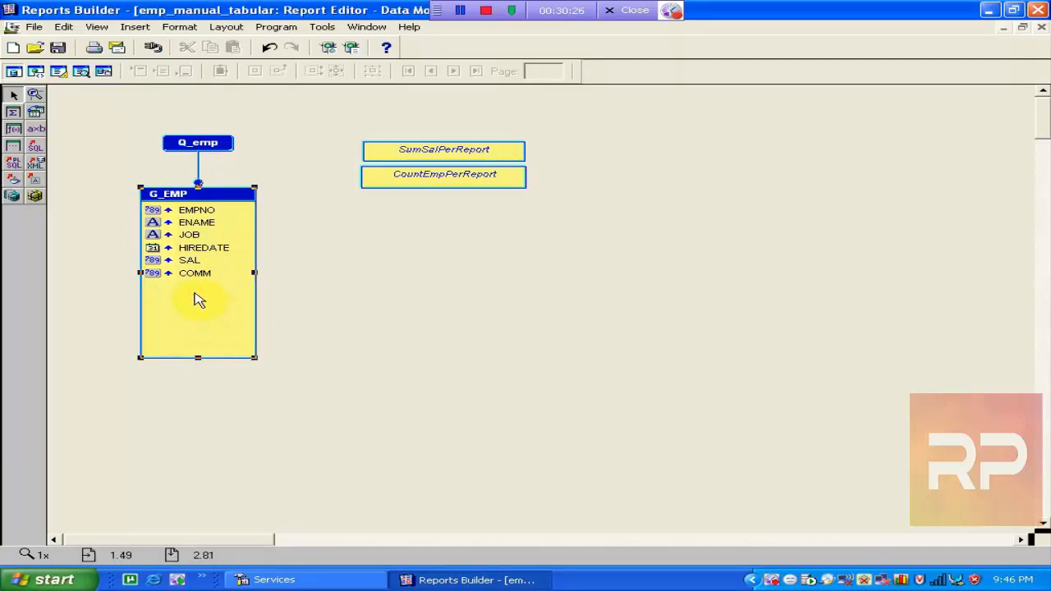
{"action": "left_click", "coordinate": [58, 46]}
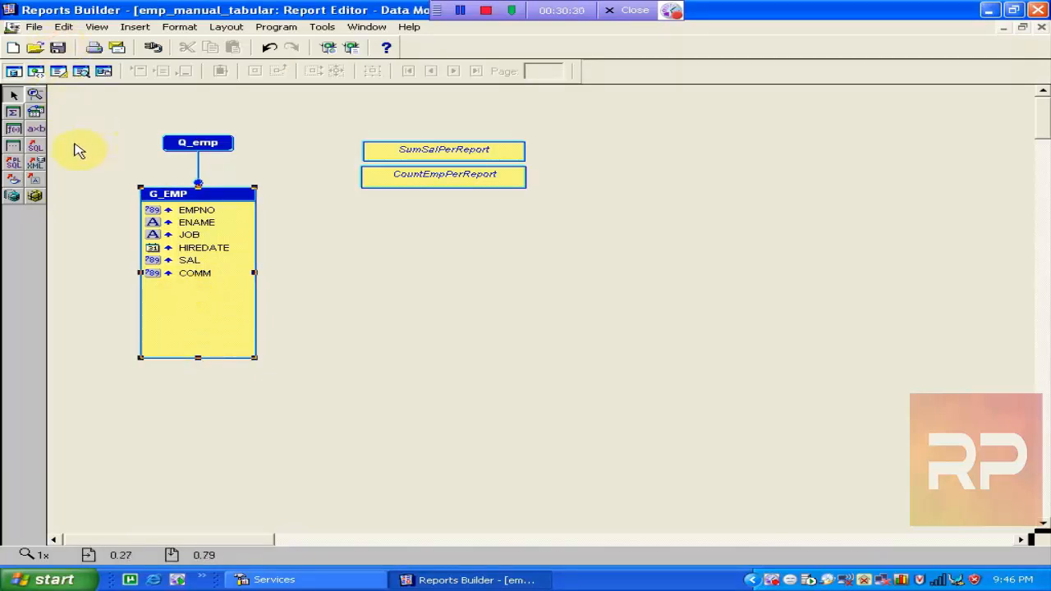
Add a formula column inside the G_EMP group below COMM and name it CF_TotalSal
{"action": "left_click", "coordinate": [15, 131]}
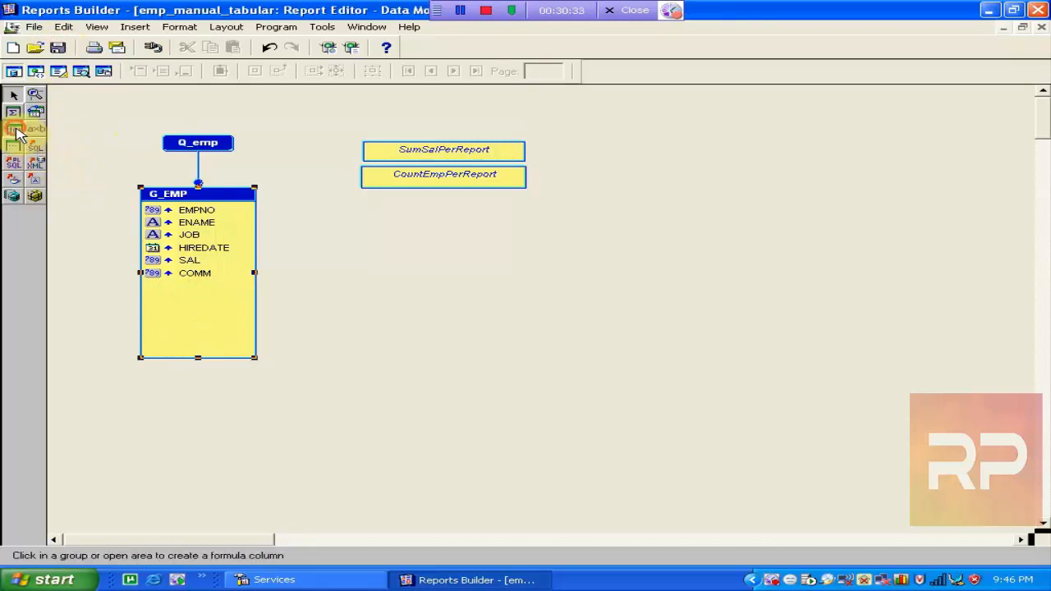
{"action": "left_click", "coordinate": [187, 287]}
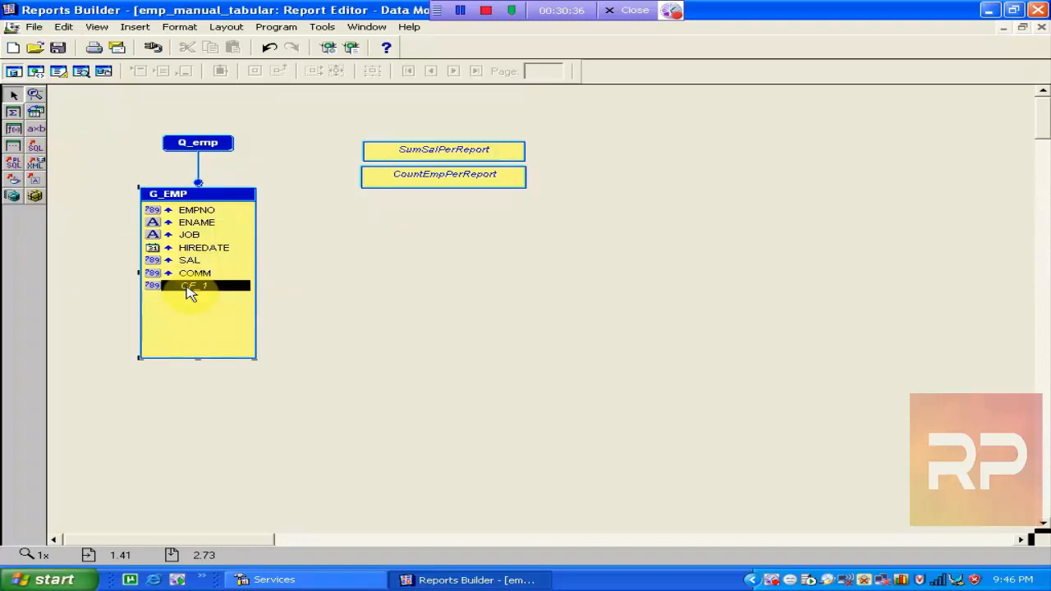
{"action": "double_click", "coordinate": [188, 288]}
{"action": "left_click", "coordinate": [273, 123]}
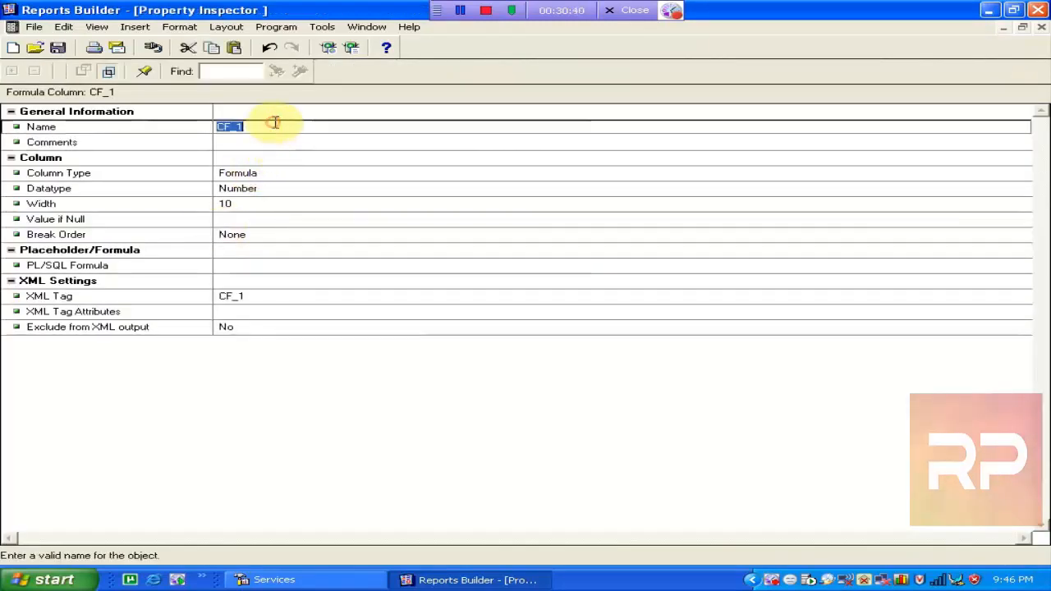
{"action": "left_click", "coordinate": [277, 124]}
{"action": "type", "text": "Total"}
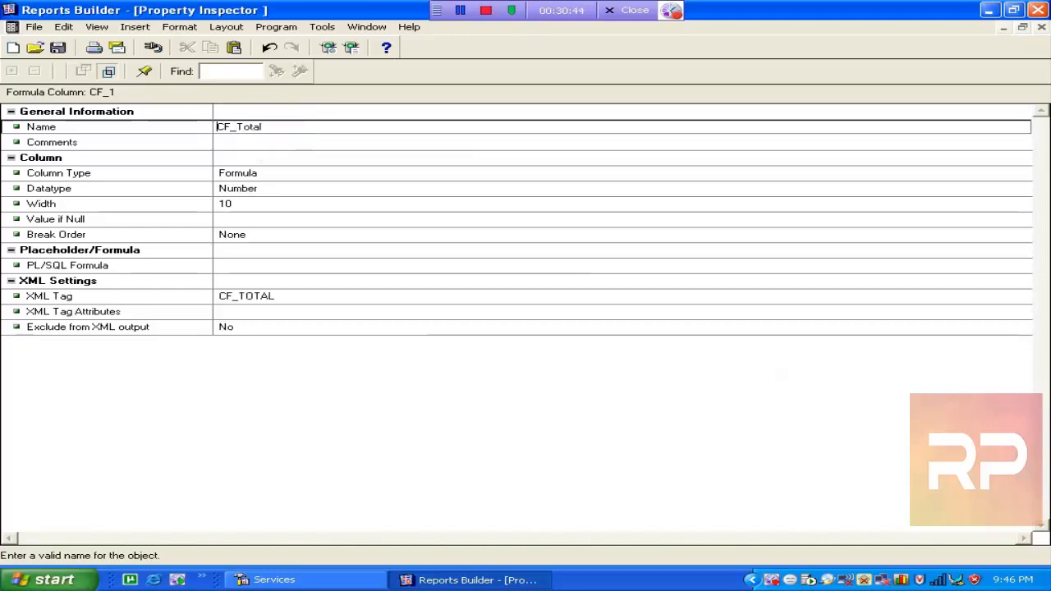
{"action": "type", "text": "Sa"}
{"action": "key", "text": "BackSpace"}
{"action": "key", "text": "BackSpace"}
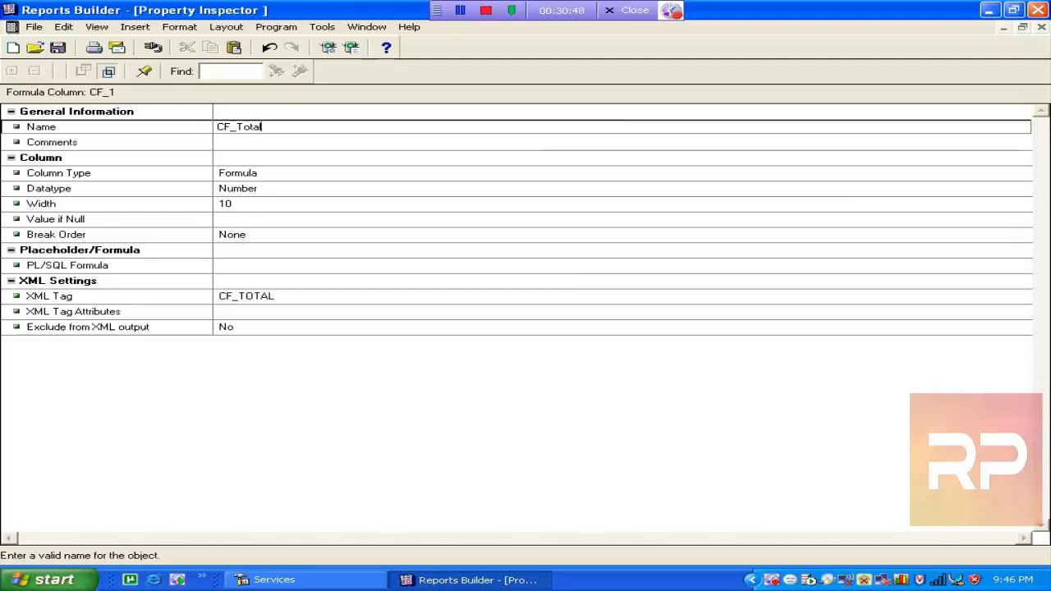
{"action": "type", "text": "l"}
{"action": "left_click", "coordinate": [335, 204]}
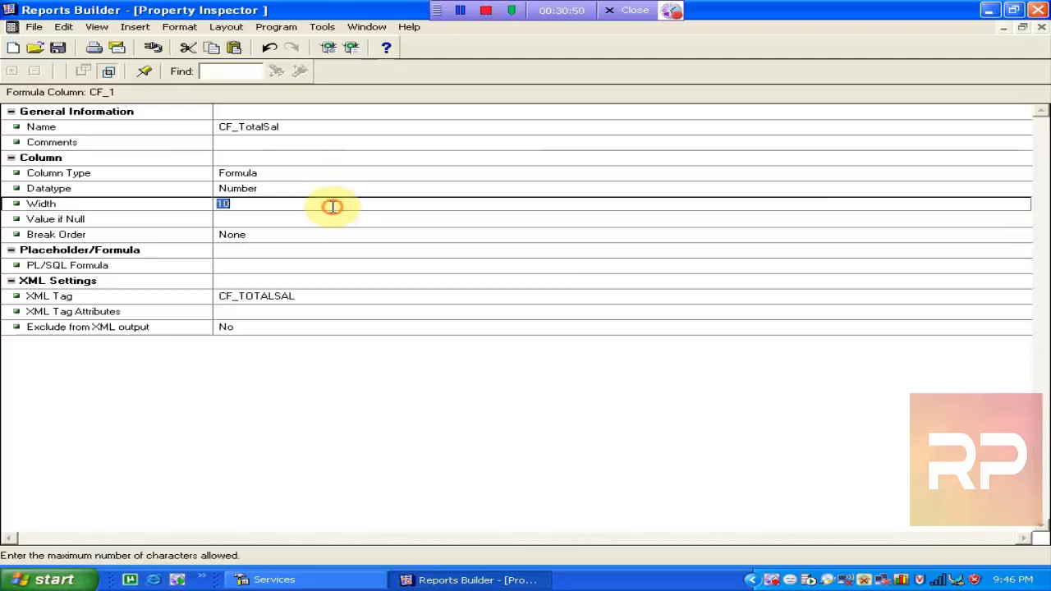
{"action": "left_click", "coordinate": [297, 191]}
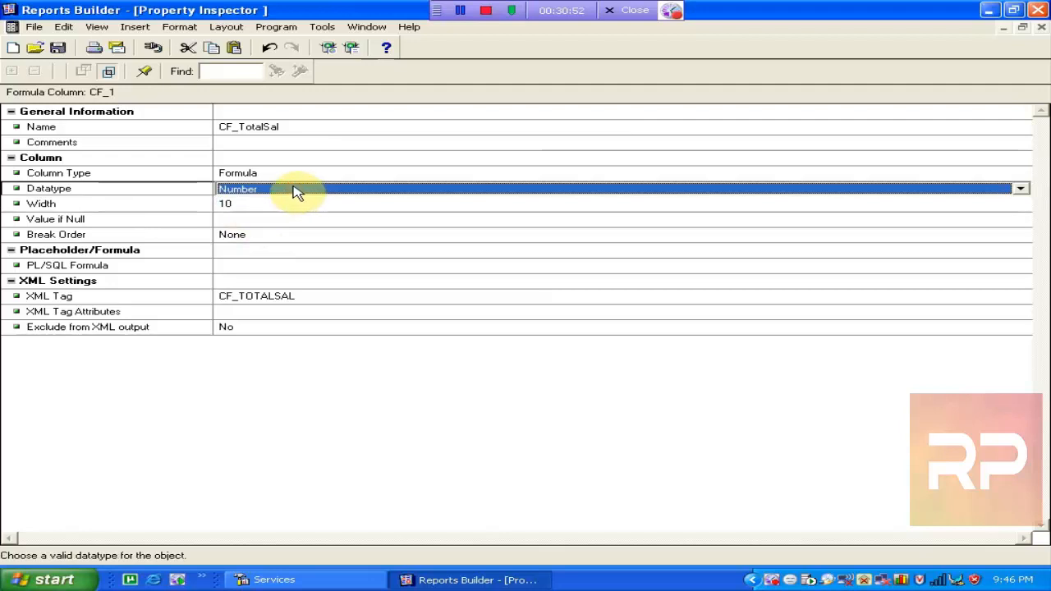
{"action": "left_click", "coordinate": [265, 220]}
Open the PL/SQL formula of CF_TotalSal and write a return statement in its body that adds :sal and :comm
{"action": "left_click", "coordinate": [252, 268]}
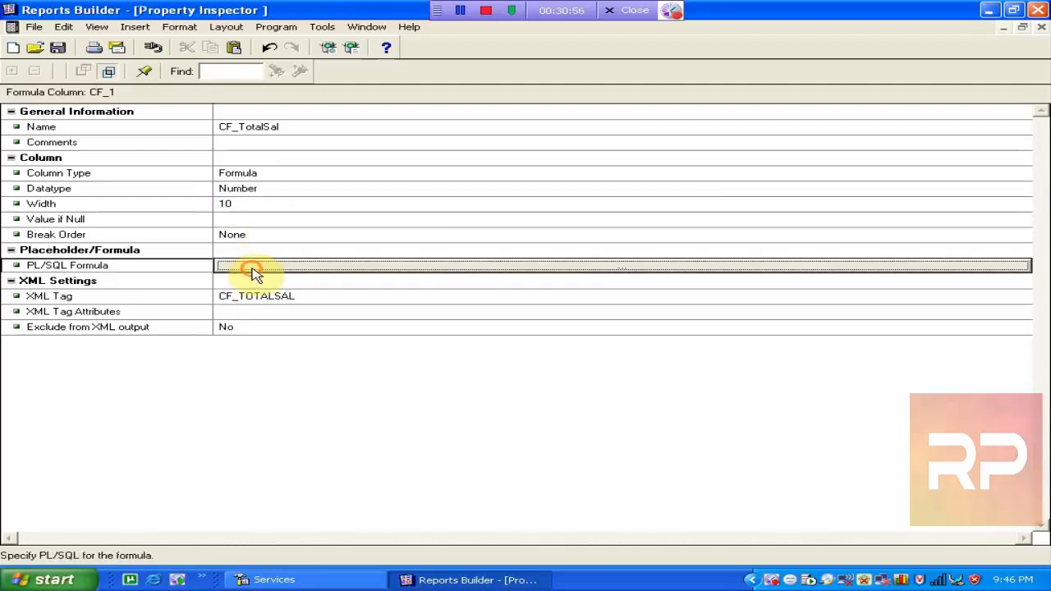
{"action": "left_click", "coordinate": [255, 274]}
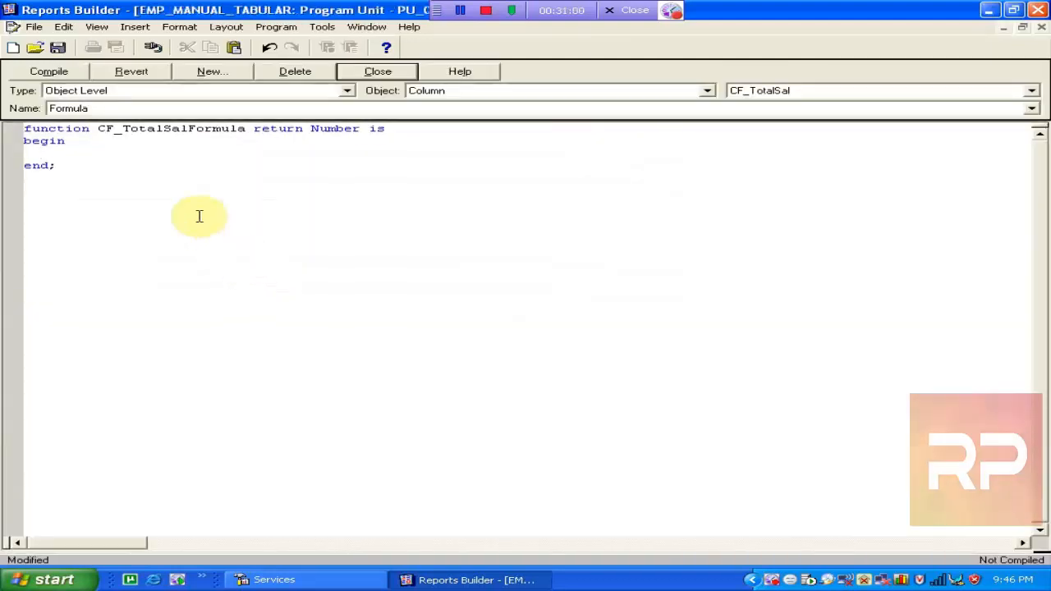
{"action": "left_click_drag", "start_coordinate": [117, 192], "coordinate": [4, 127]}
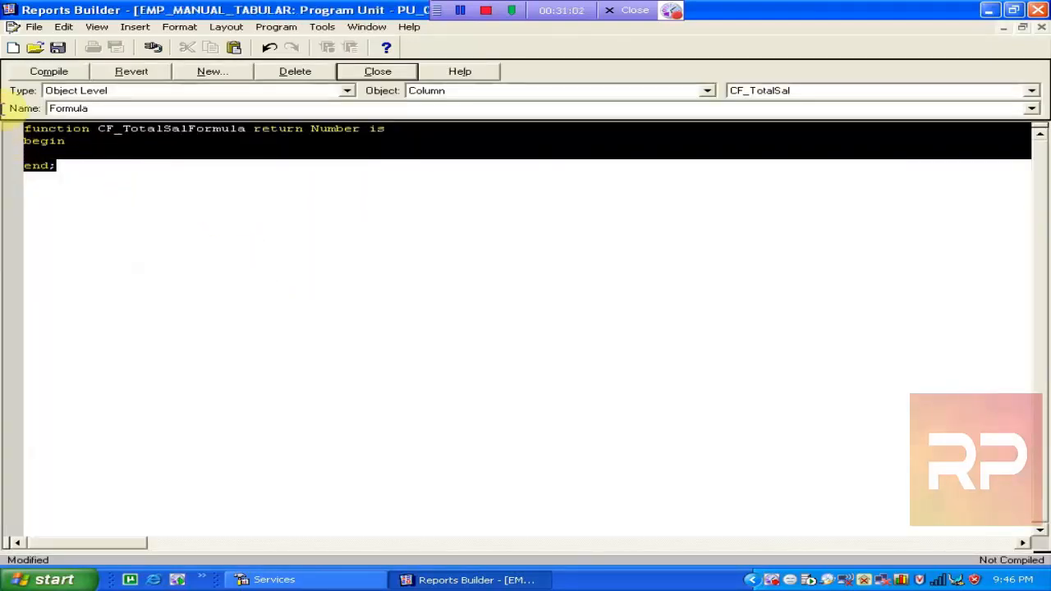
{"action": "left_click", "coordinate": [173, 197]}
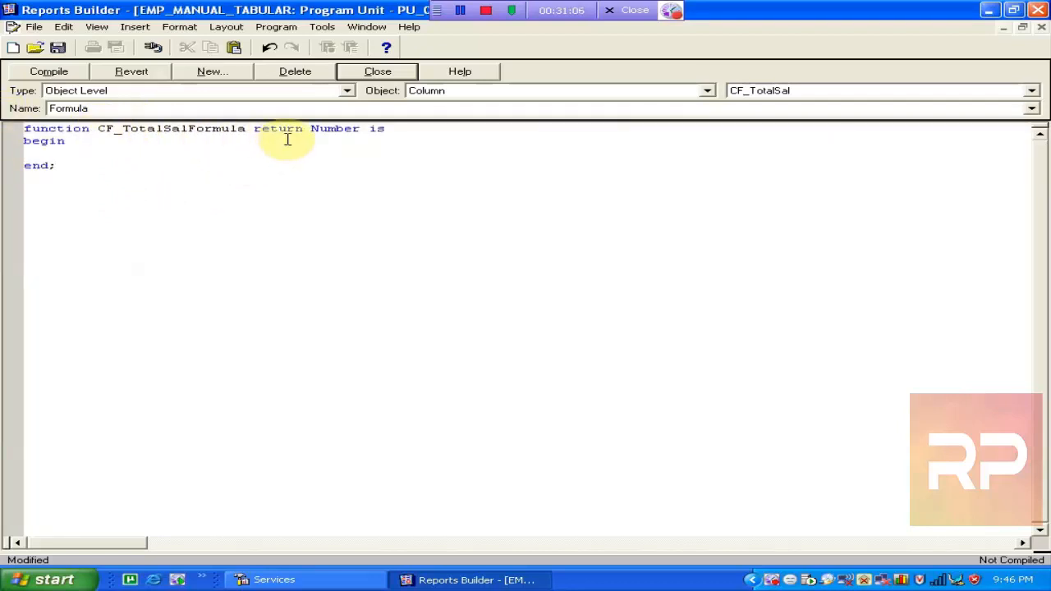
{"action": "left_click_drag", "start_coordinate": [310, 131], "coordinate": [361, 129]}
{"action": "left_click", "coordinate": [43, 153]}
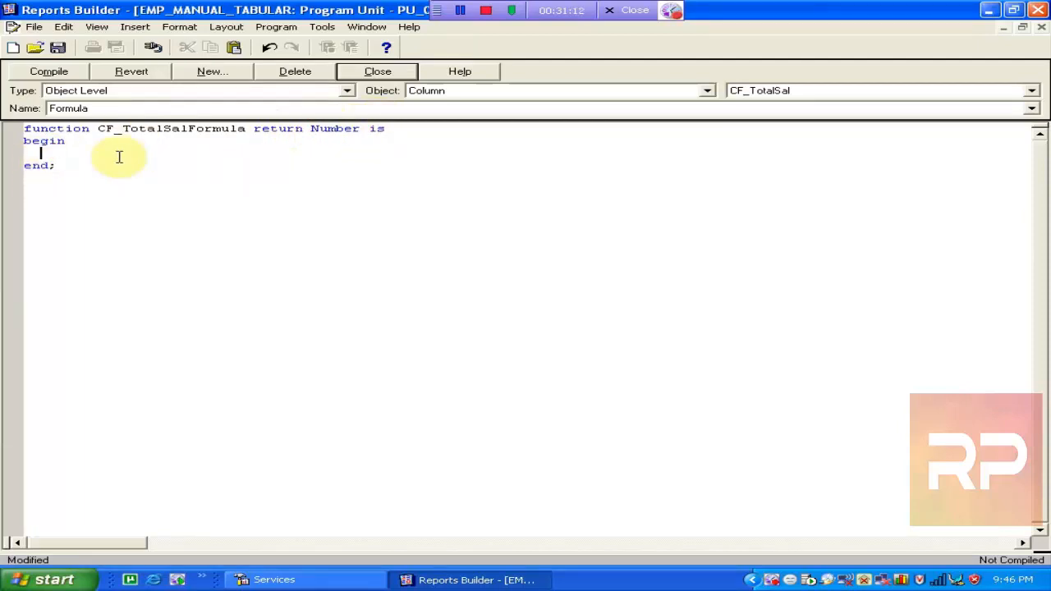
{"action": "type", "text": "return :sal+"}
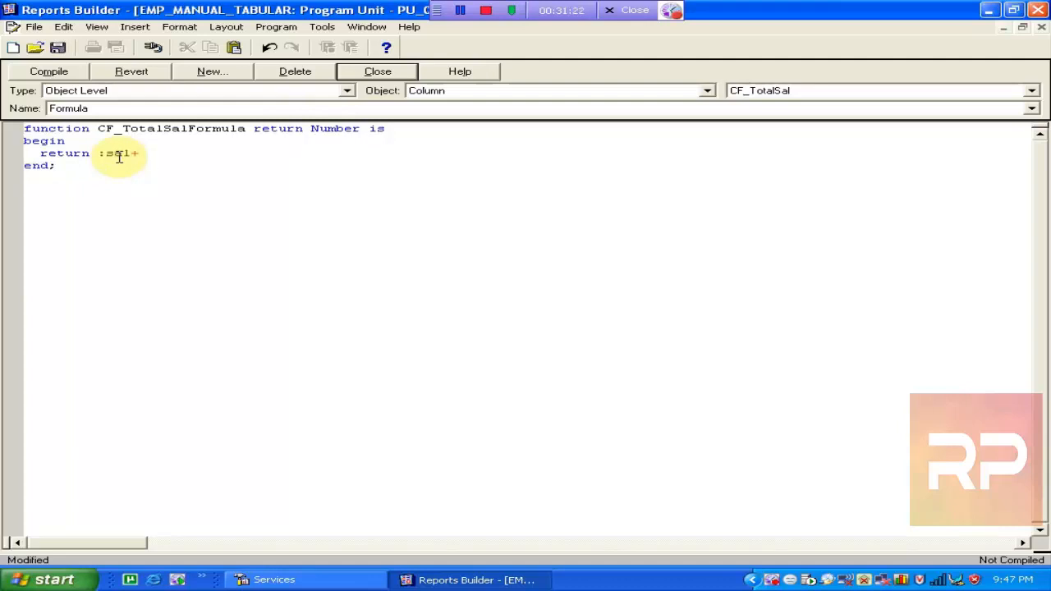
{"action": "type", "text": ":co"}
Guard both terms against nulls so the statement reads return nvl(:sal,0)+nvl(:comm,0);
{"action": "type", "text": "nvl"}
{"action": "type", "text": "("}
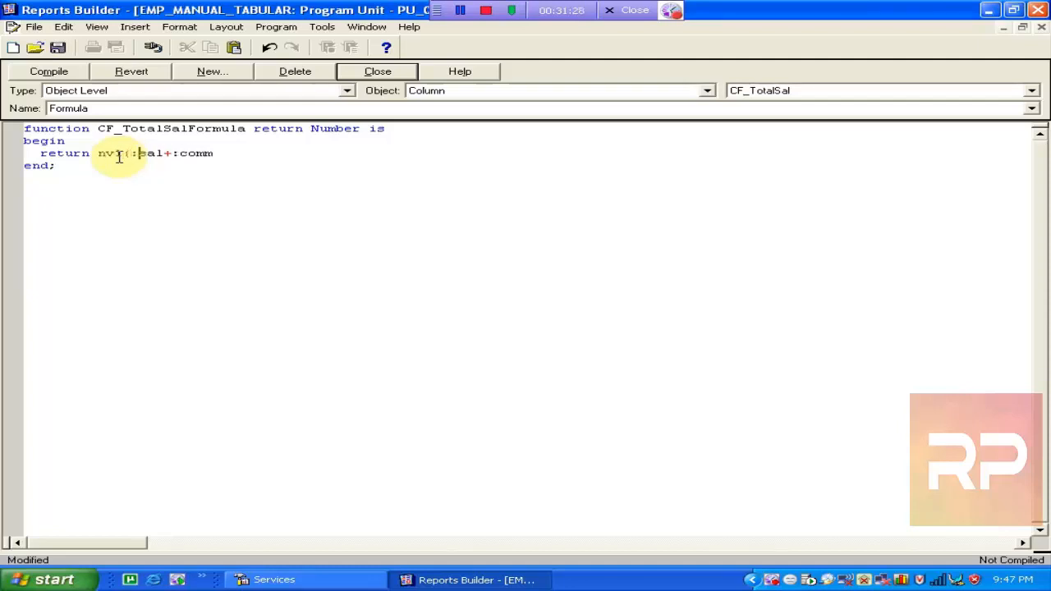
{"action": "type", "text": ",0)"}
{"action": "type", "text": "nvl("}
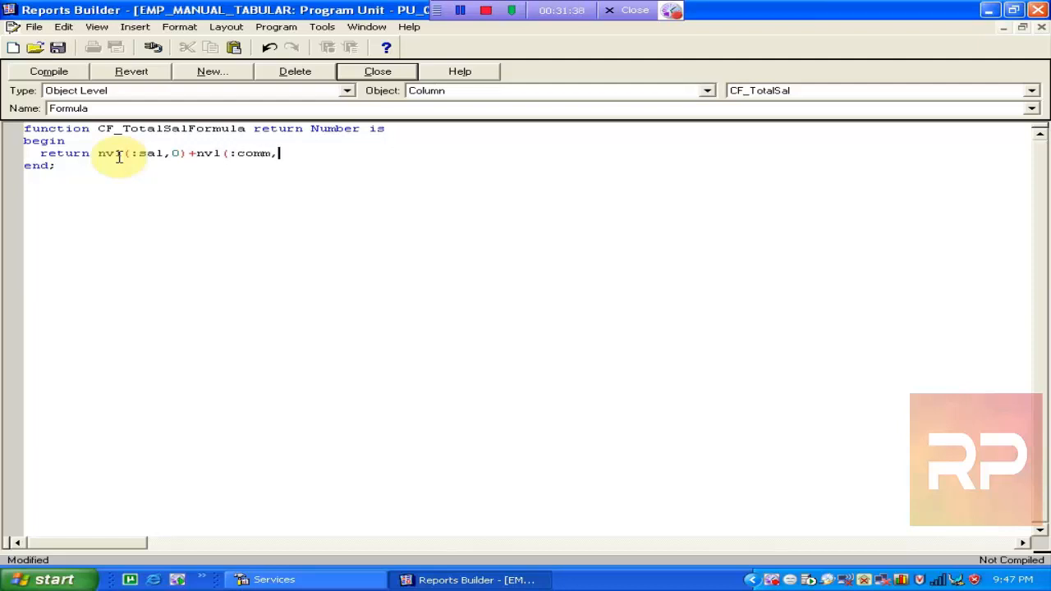
{"action": "type", "text": "0);"}
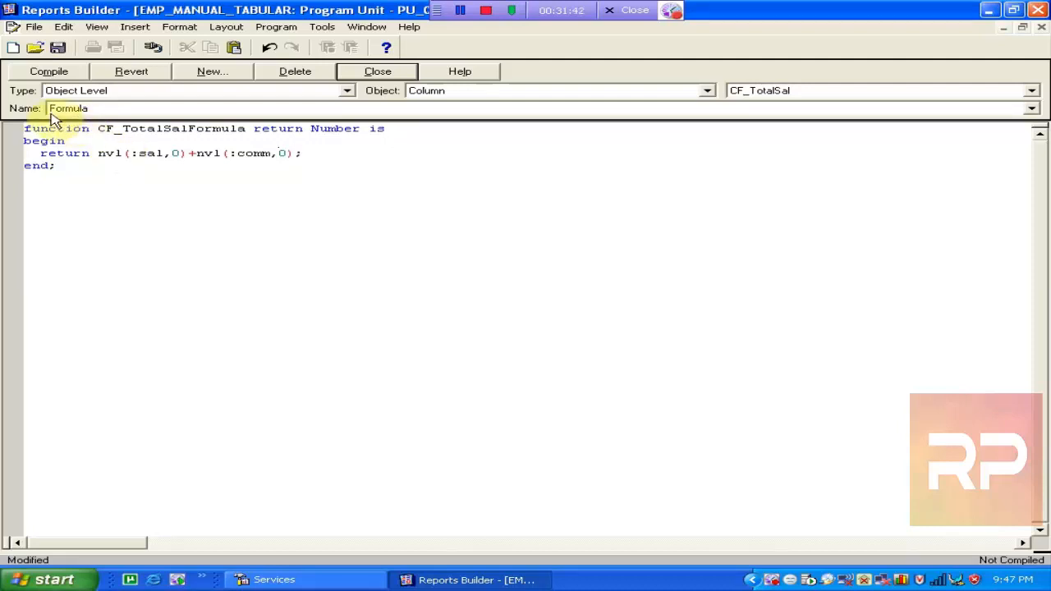
Compile the CF_TotalSal formula, then close the program unit and the column's properties
{"action": "left_click", "coordinate": [59, 73]}
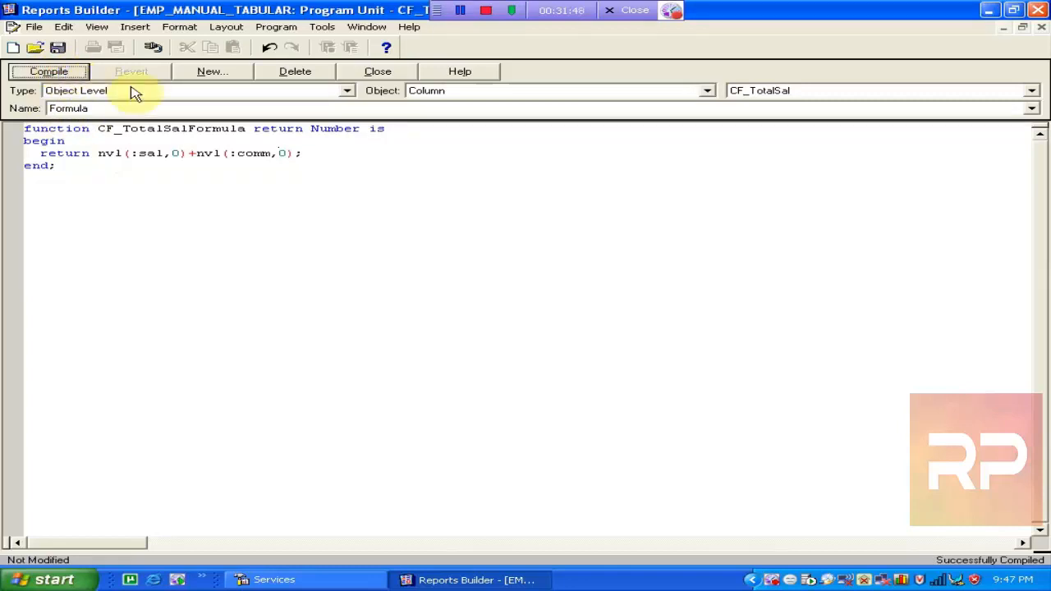
{"action": "left_click", "coordinate": [387, 77]}
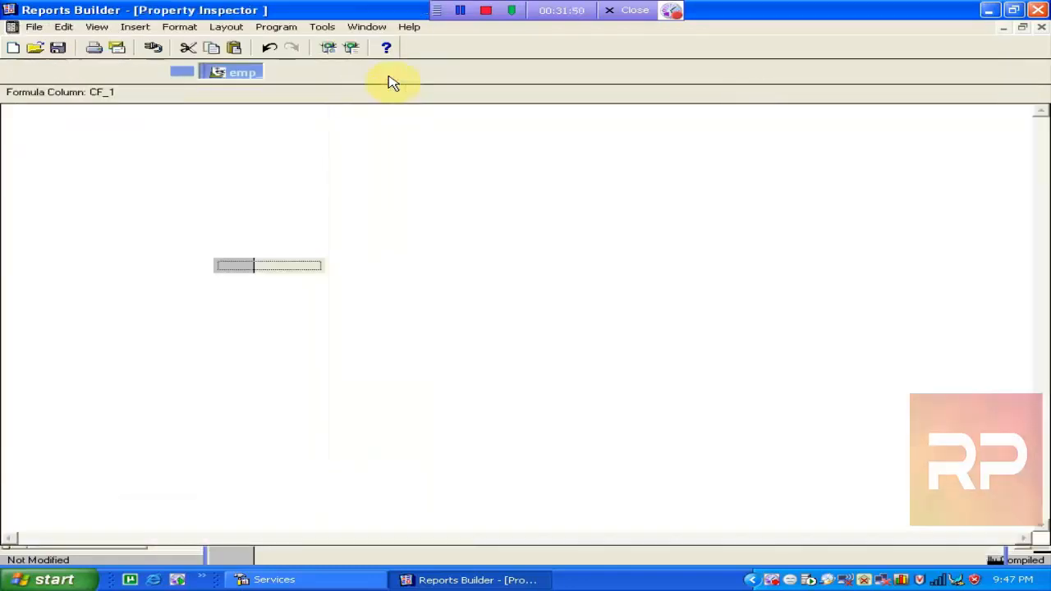
{"action": "left_click", "coordinate": [1041, 27]}
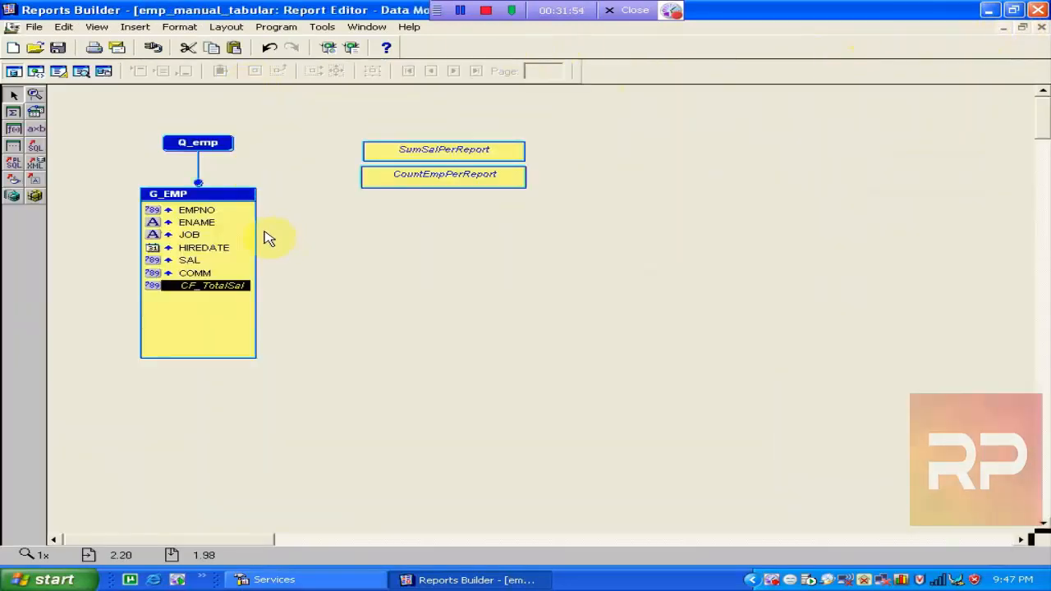
Widen the G_EMP group box slightly so CF_TotalSal fits inside, and switch to the paper layout
{"action": "left_click", "coordinate": [254, 255]}
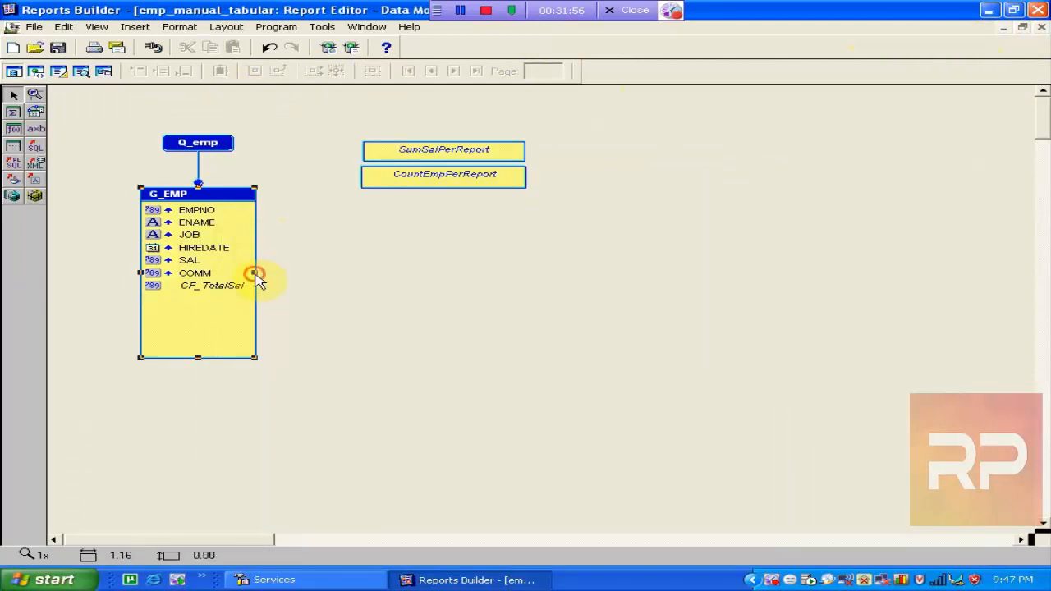
{"action": "left_click_drag", "start_coordinate": [255, 273], "coordinate": [279, 274]}
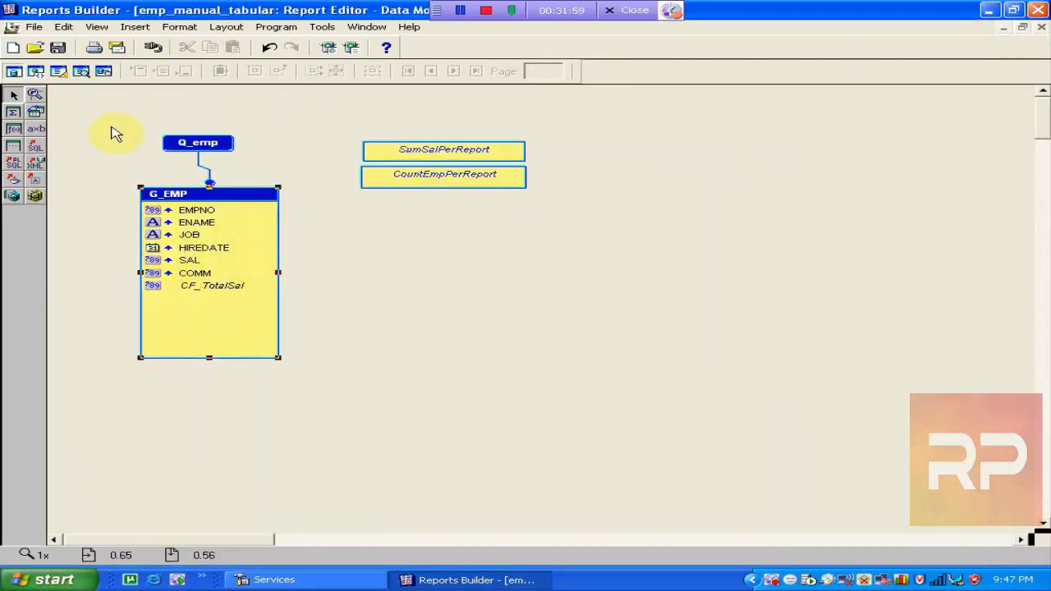
{"action": "left_click", "coordinate": [59, 70]}
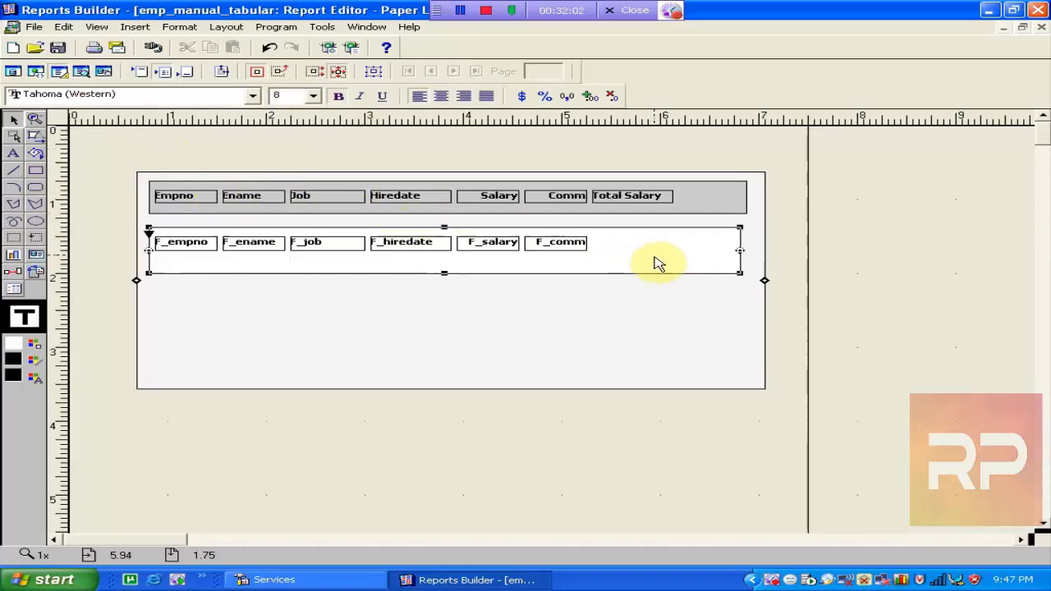